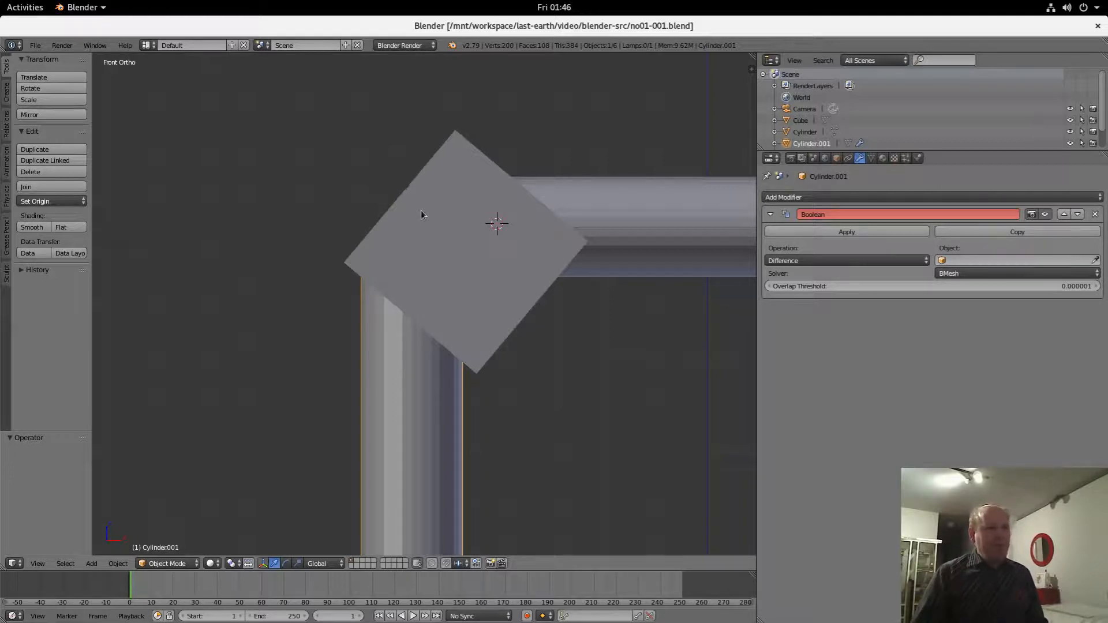
Use the cube as the cutting object of the vertical cylinder's Boolean Difference modifier and apply the modifier
{"action": "mouse_move", "coordinate": [419, 215]}
{"action": "middle_mouse_down"}
{"action": "mouse_move", "coordinate": [461, 277]}
{"action": "mouse_move", "coordinate": [487, 245]}
{"action": "mouse_move", "coordinate": [476, 206]}
{"action": "mouse_move", "coordinate": [426, 220]}
{"action": "mouse_move", "coordinate": [378, 186]}
{"action": "mouse_move", "coordinate": [445, 206]}
{"action": "mouse_move", "coordinate": [415, 223]}
{"action": "mouse_move", "coordinate": [403, 215]}
{"action": "middle_mouse_up"}
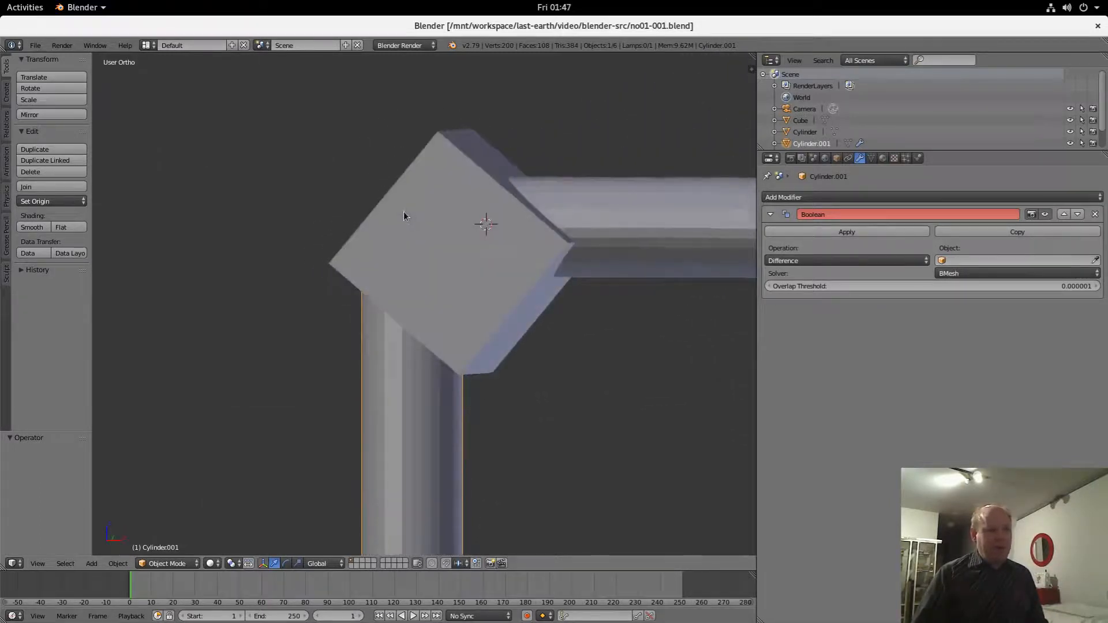
{"action": "key", "text": "KP_0"}
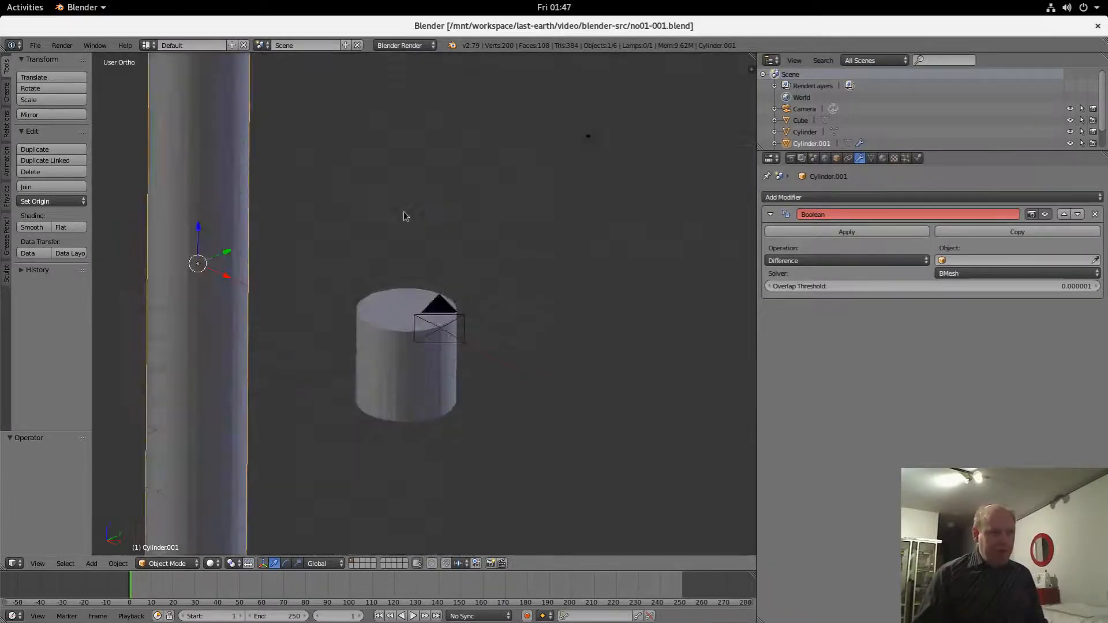
{"action": "key", "text": "KP_1"}
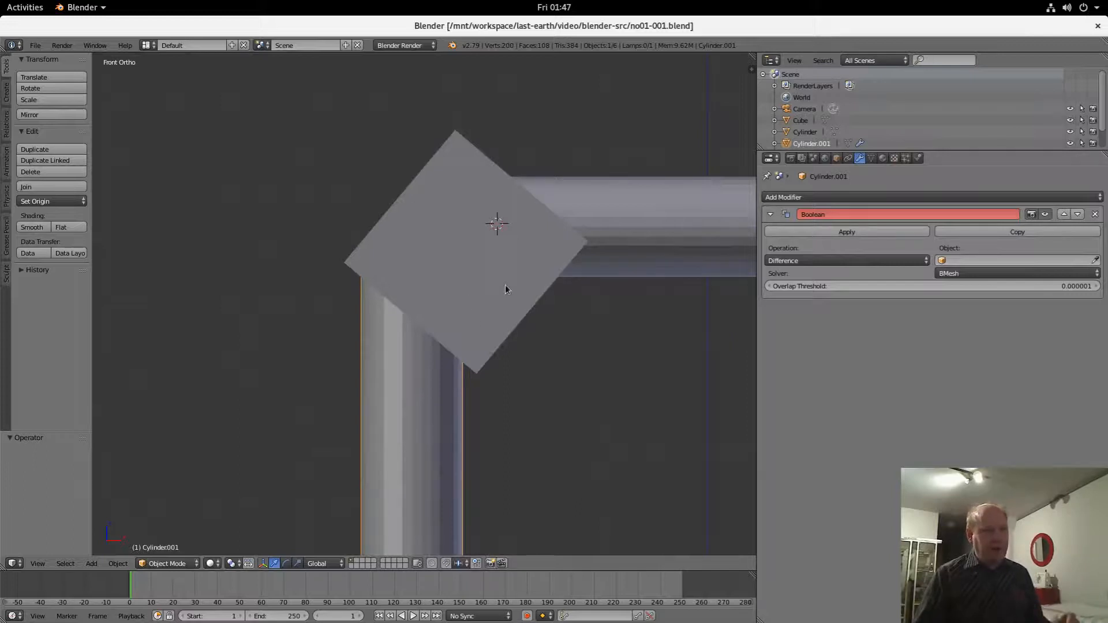
{"action": "right_click", "coordinate": [615, 237]}
{"action": "right_click", "coordinate": [389, 385]}
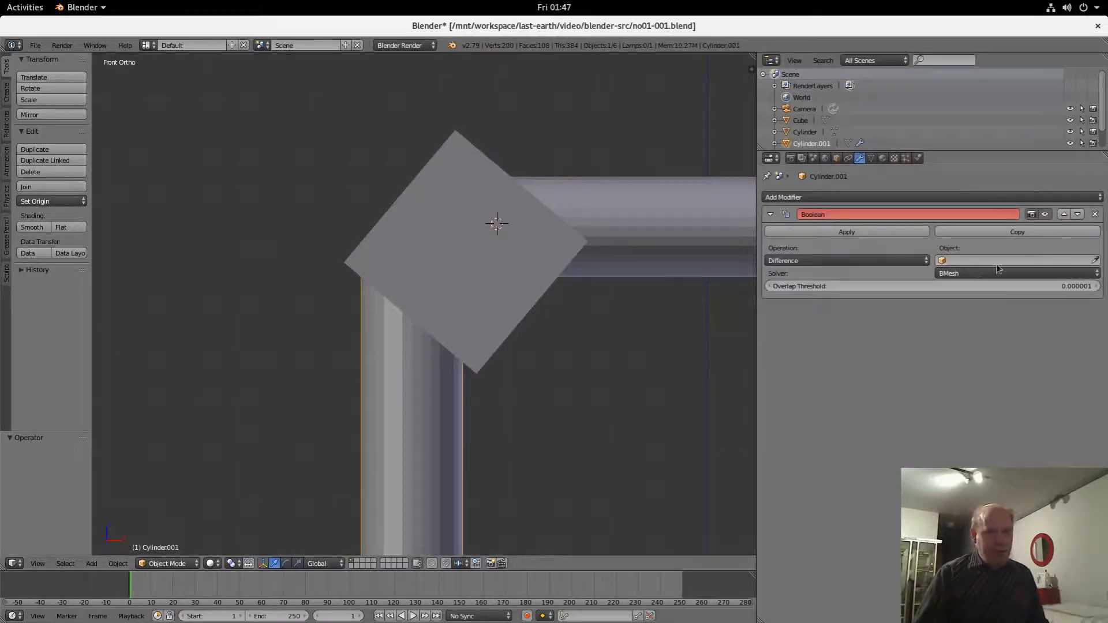
{"action": "left_click", "coordinate": [1094, 261]}
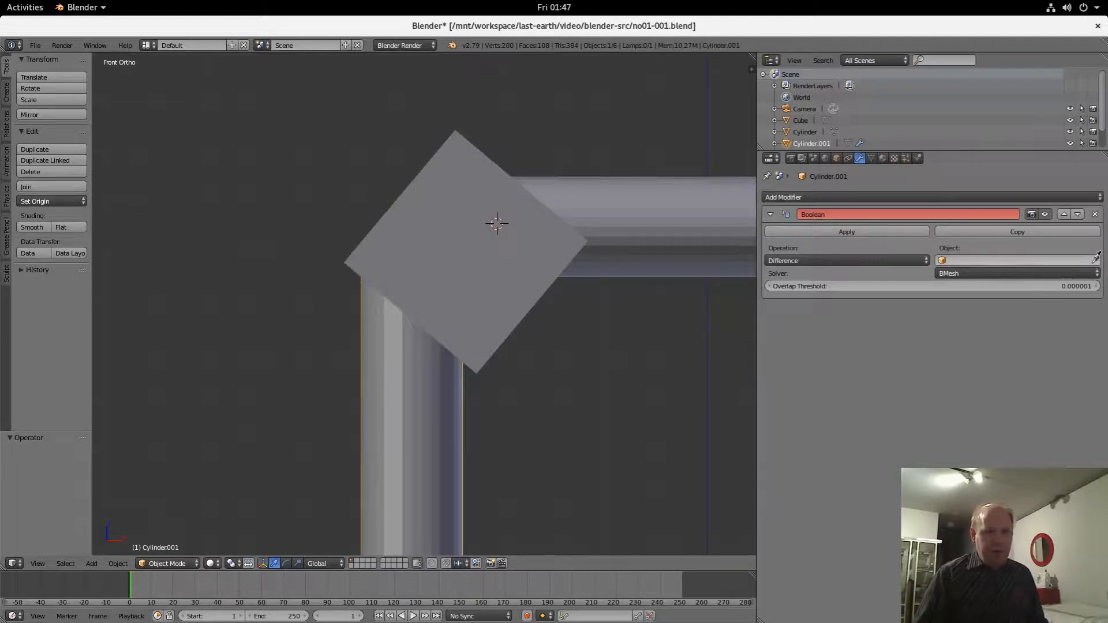
{"action": "left_click", "coordinate": [468, 173]}
{"action": "left_click", "coordinate": [846, 232]}
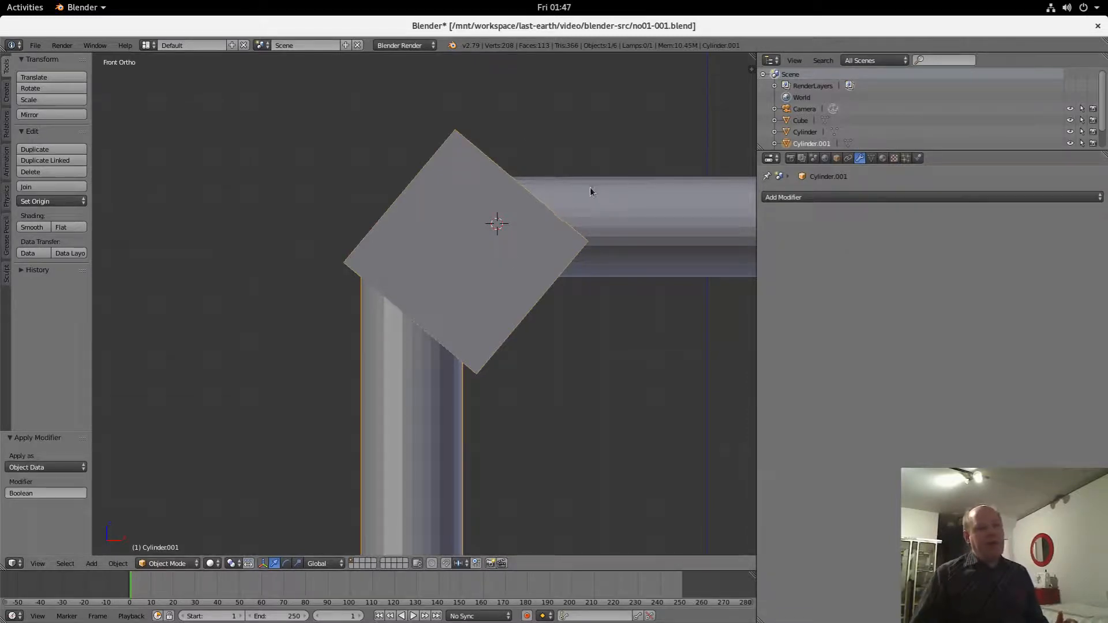
Delete the cube at the corner where the two cylinders meet
{"action": "right_click", "coordinate": [494, 208]}
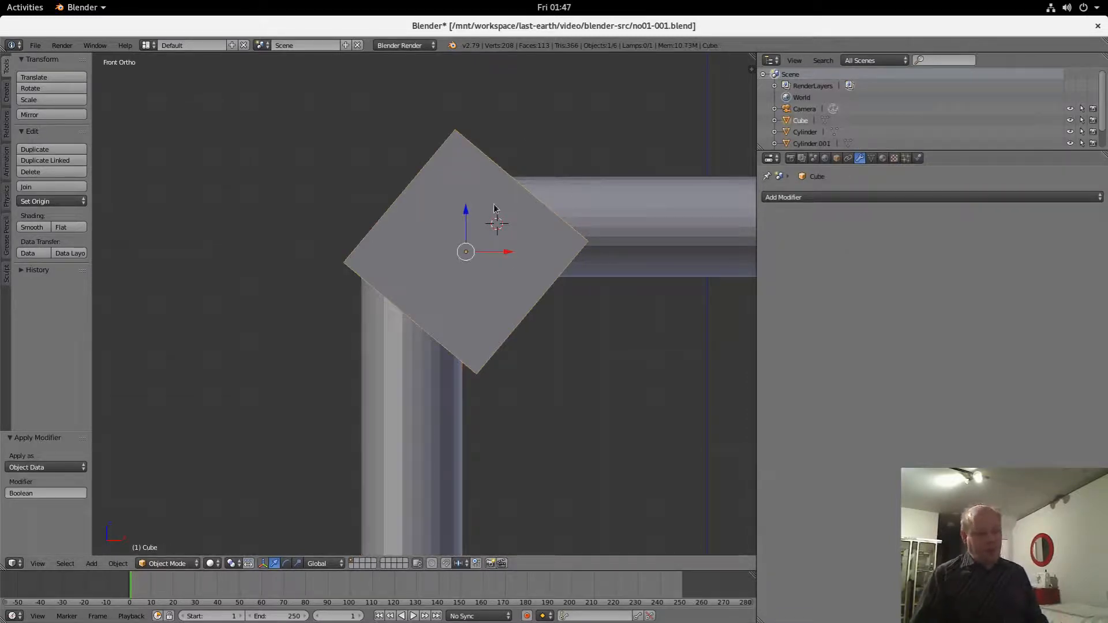
{"action": "key", "text": "x"}
{"action": "left_click", "coordinate": [492, 205]}
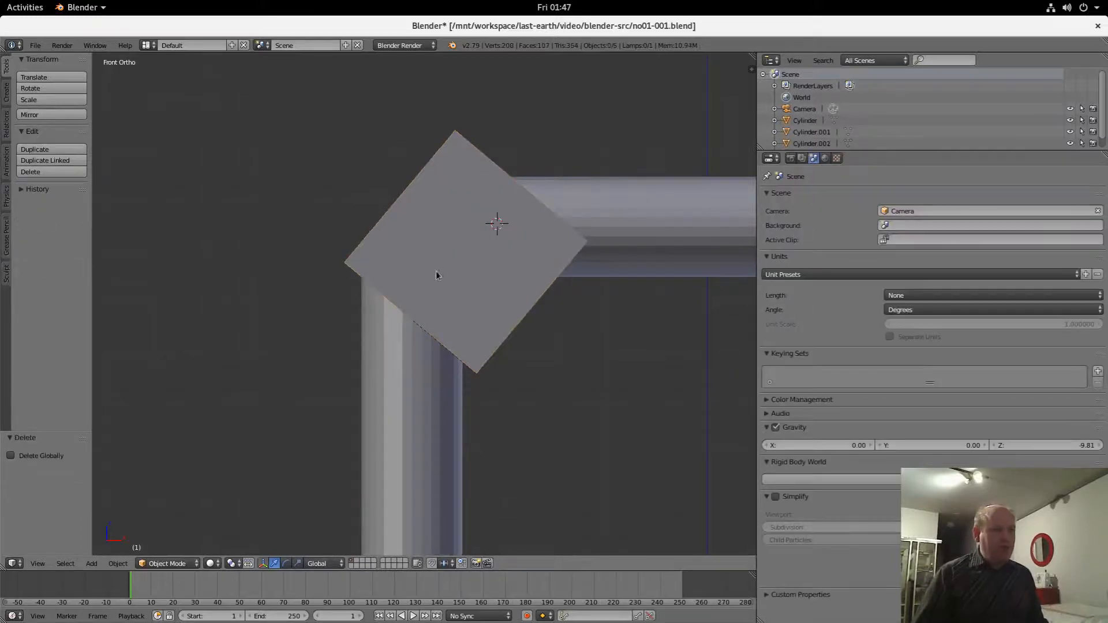
Move the vertical cylinder about 4 units along the negative X axis, away from the horizontal cylinder
{"action": "right_click", "coordinate": [383, 277]}
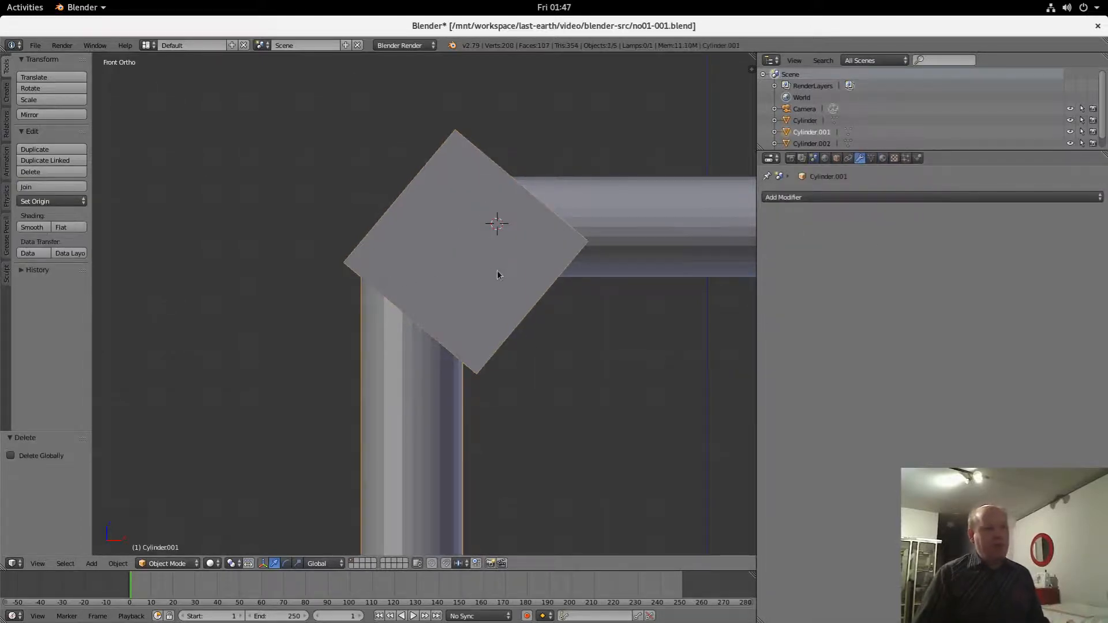
{"action": "mouse_move", "coordinate": [497, 271]}
{"action": "middle_mouse_down"}
{"action": "mouse_move", "coordinate": [483, 295]}
{"action": "mouse_move", "coordinate": [443, 305]}
{"action": "mouse_move", "coordinate": [438, 191]}
{"action": "mouse_move", "coordinate": [538, 238]}
{"action": "mouse_move", "coordinate": [524, 282]}
{"action": "mouse_move", "coordinate": [488, 269]}
{"action": "middle_mouse_up"}
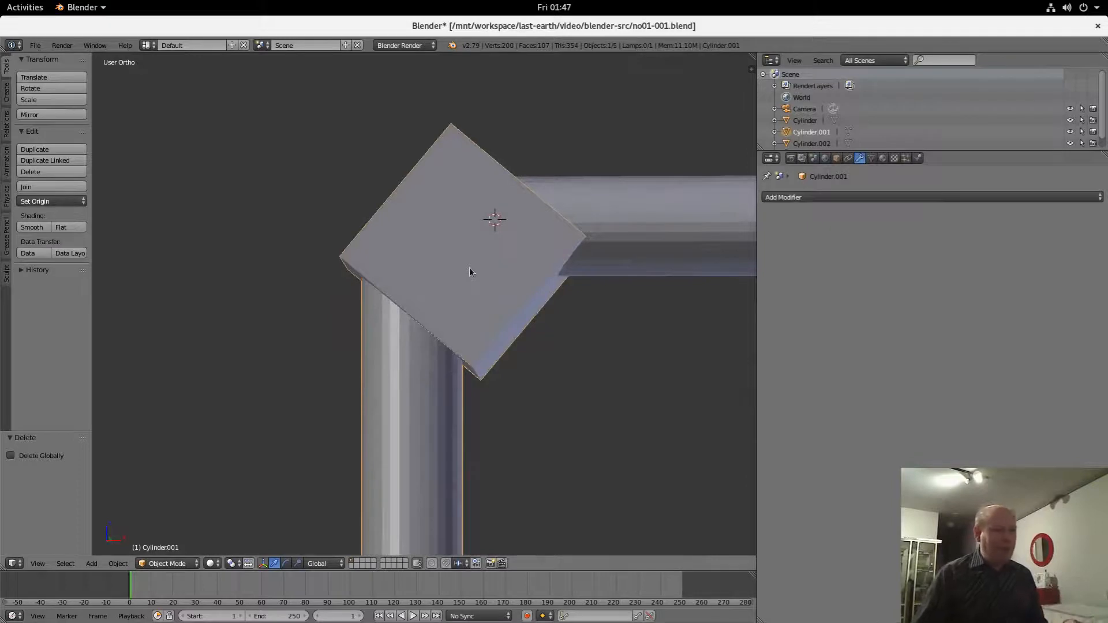
{"action": "key", "text": "KP_1"}
{"action": "key", "text": "g"}
{"action": "key", "text": "x"}
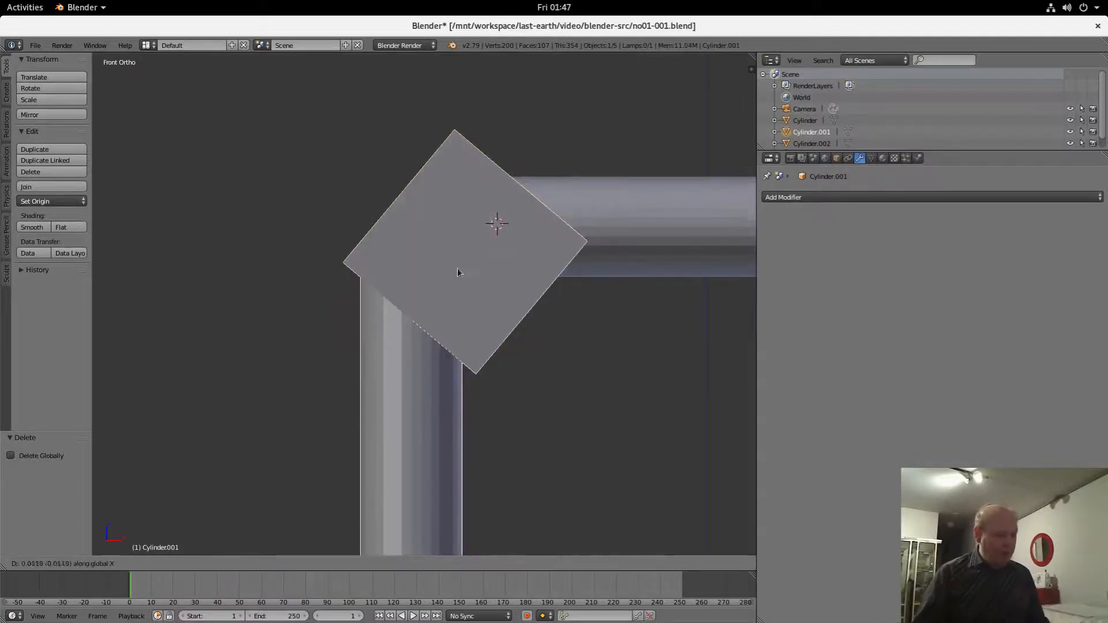
{"action": "left_click", "coordinate": [284, 288]}
Examine the upper end of the vertical cylinder and the adjacent end of the horizontal cylinder from several angles
{"action": "middle_click_drag", "start_coordinate": [489, 307], "coordinate": [517, 316]}
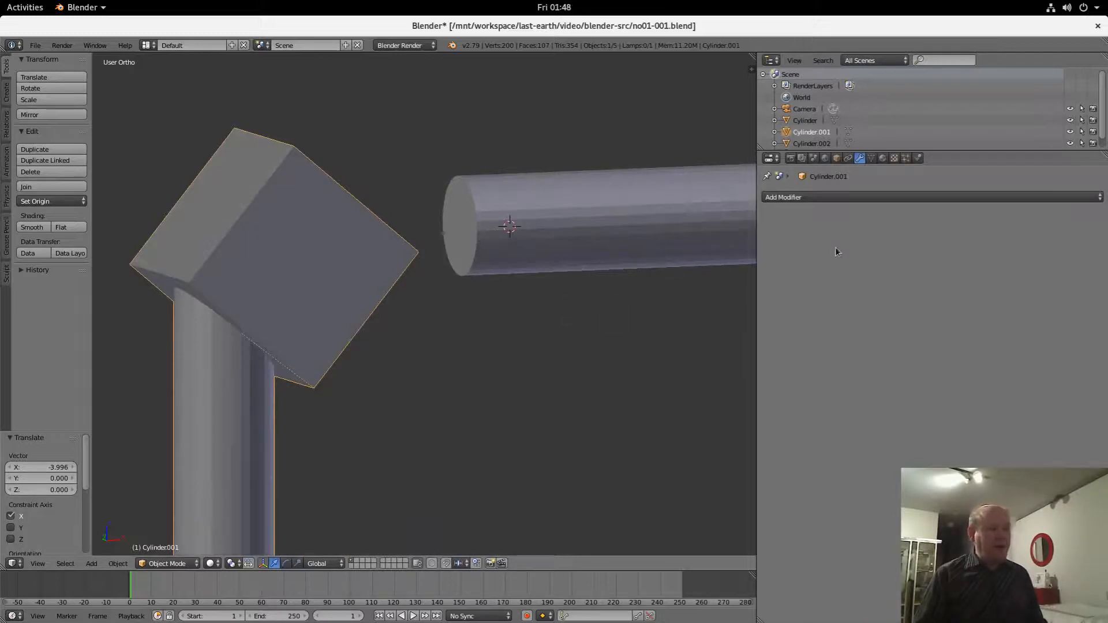
{"action": "middle_click_drag", "start_coordinate": [520, 211], "coordinate": [437, 225]}
{"action": "middle_click_drag", "start_coordinate": [683, 255], "coordinate": [601, 264]}
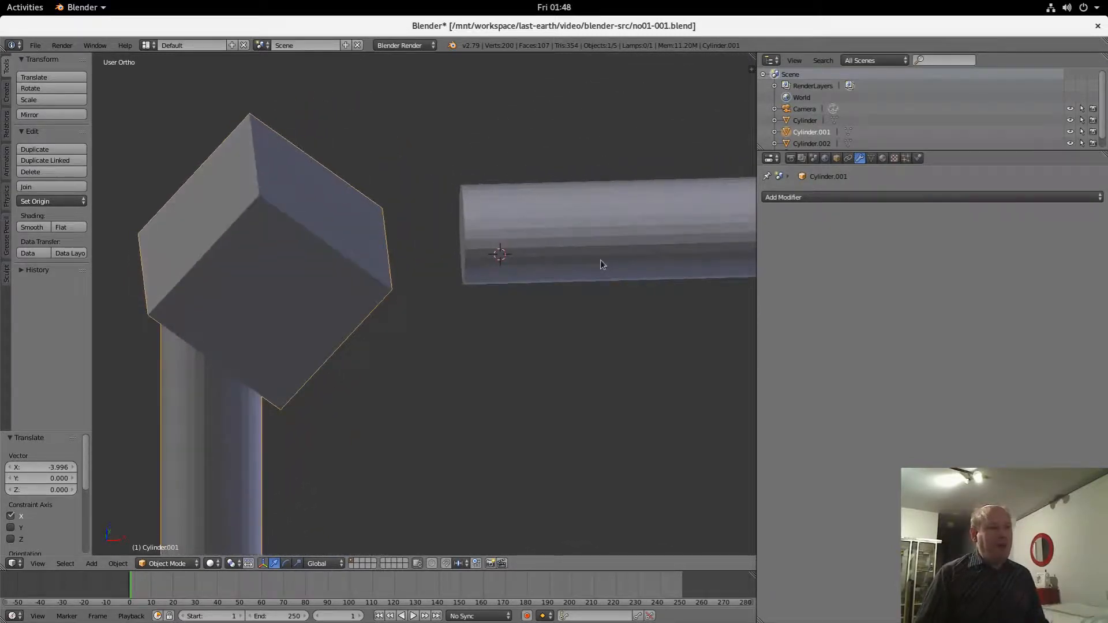
{"action": "middle_click", "coordinate": [600, 264], "text": "alt"}
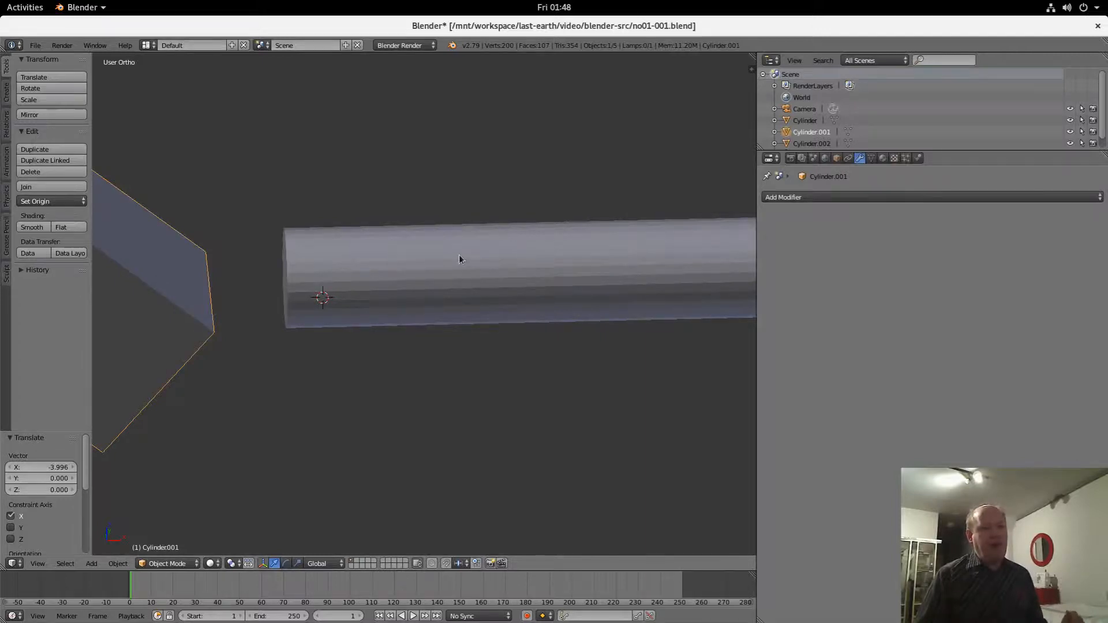
{"action": "scroll", "coordinate": [459, 256], "scroll_direction": "down", "scroll_amount": 5}
{"action": "middle_click_drag", "start_coordinate": [443, 300], "coordinate": [437, 258]}
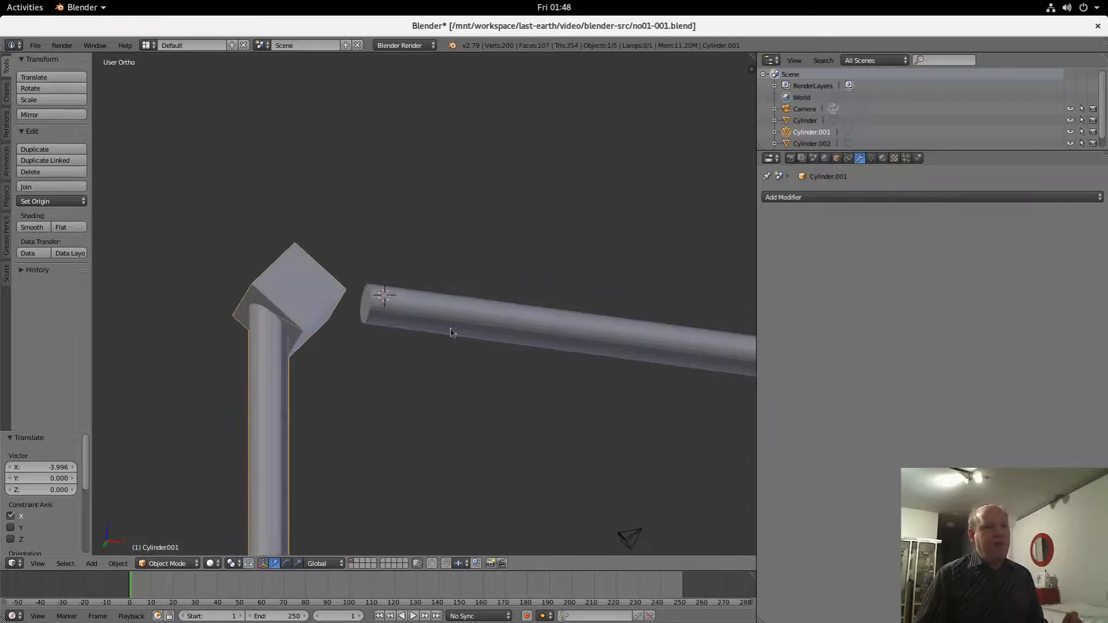
{"action": "scroll", "coordinate": [562, 331], "scroll_direction": "up", "scroll_amount": 4}
{"action": "scroll", "coordinate": [562, 330], "scroll_direction": "down", "scroll_amount": 3}
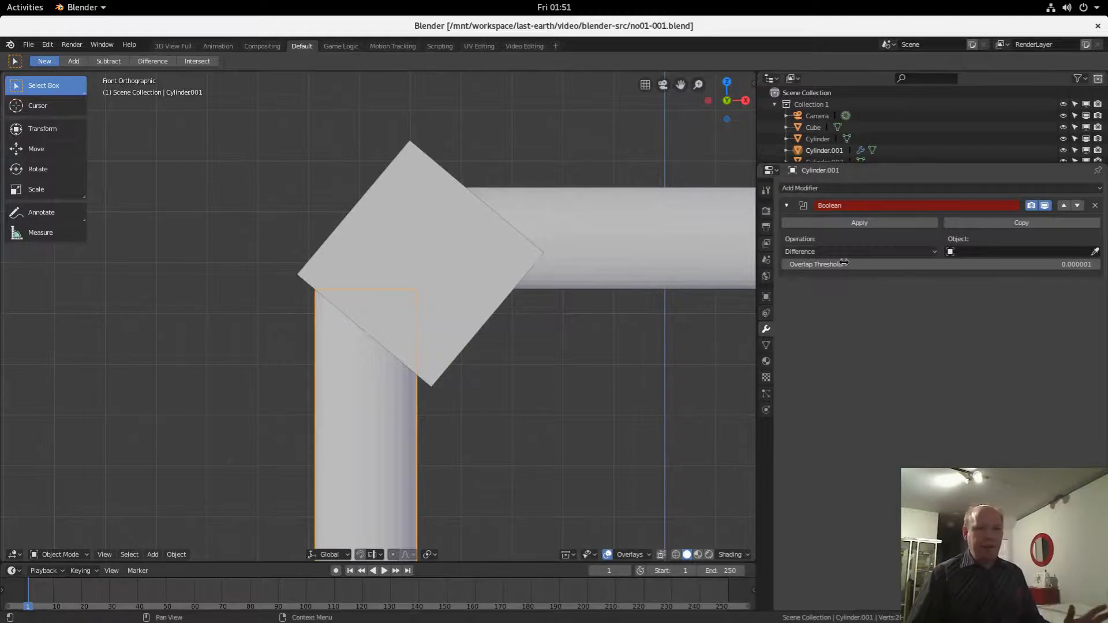
Set the cube as the object of Cylinder.001's Boolean Difference modifier and apply the modifier
{"action": "left_click", "coordinate": [1094, 252]}
{"action": "left_click", "coordinate": [389, 183]}
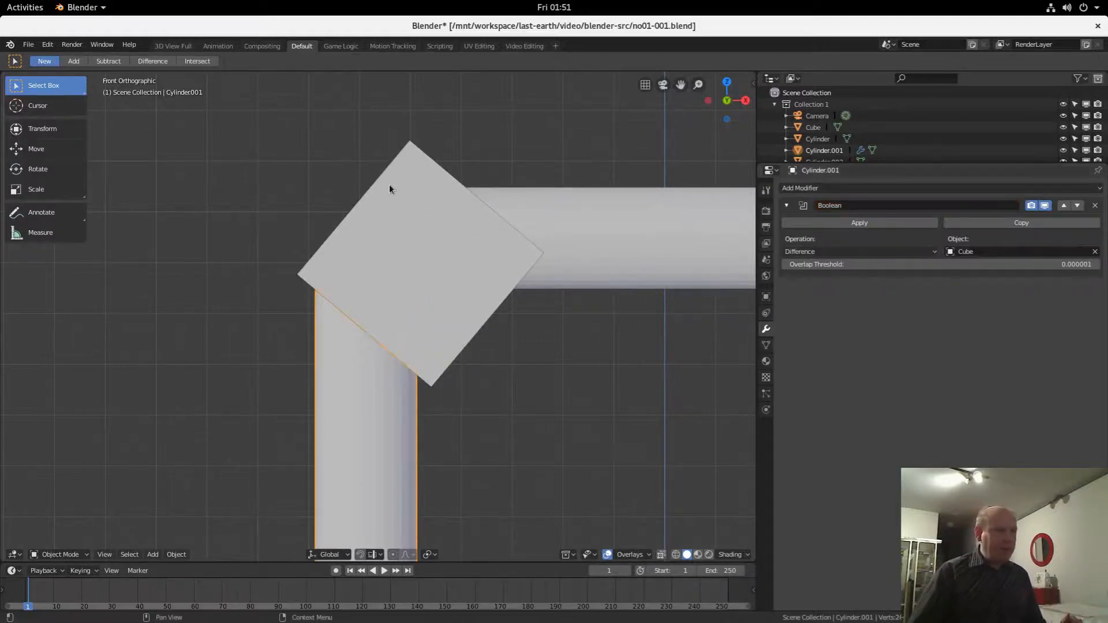
{"action": "left_click", "coordinate": [902, 225]}
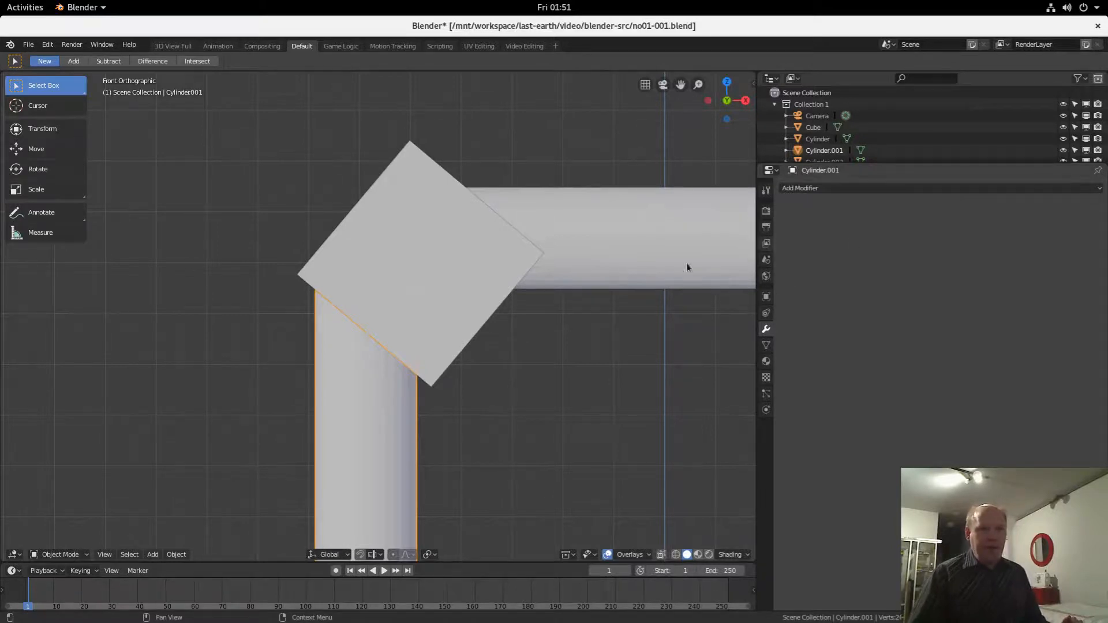
Delete the cutter cube and inspect the angled cut at the vertical cylinder's upper end
{"action": "right_click", "coordinate": [369, 249]}
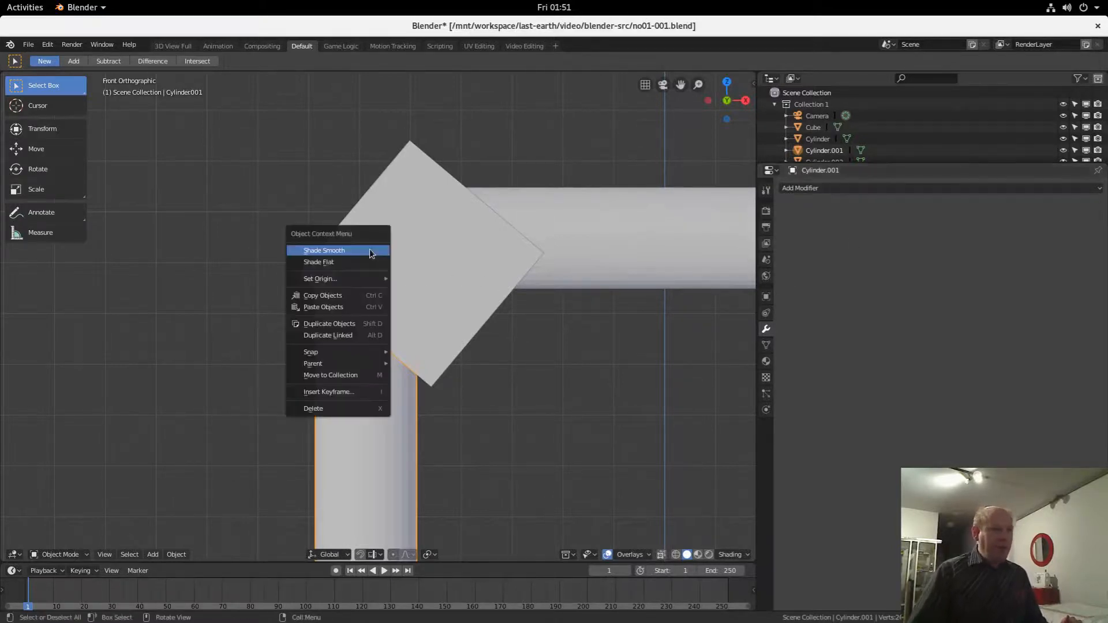
{"action": "left_click", "coordinate": [422, 192]}
{"action": "key", "text": "Delete"}
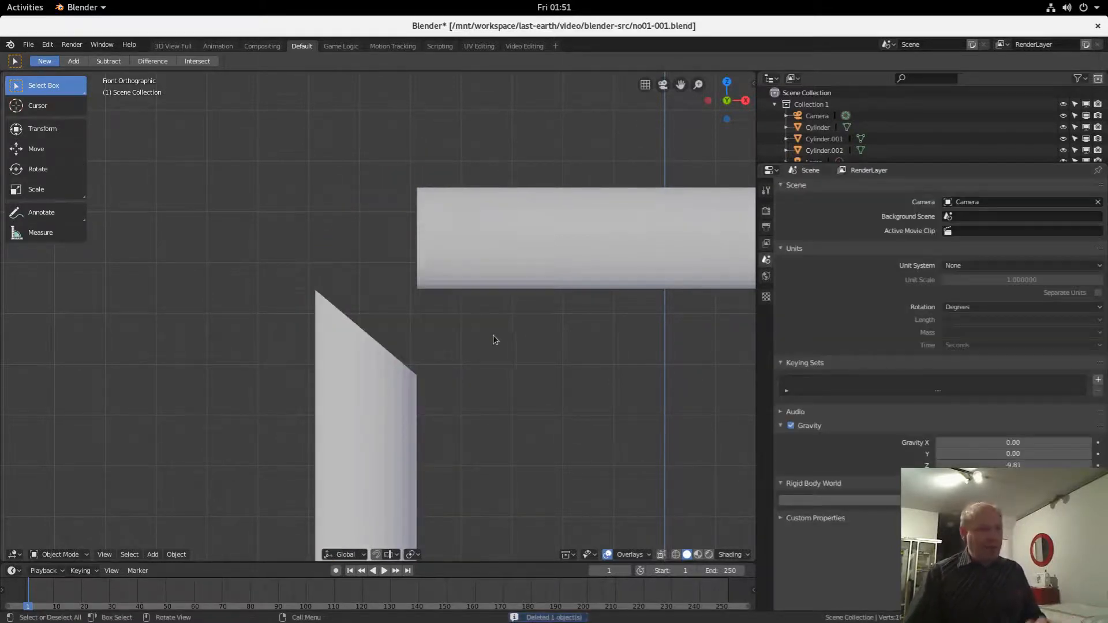
{"action": "middle_click_drag", "start_coordinate": [493, 335], "coordinate": [443, 373]}
{"action": "scroll", "coordinate": [436, 374], "scroll_direction": "up", "scroll_amount": 4}
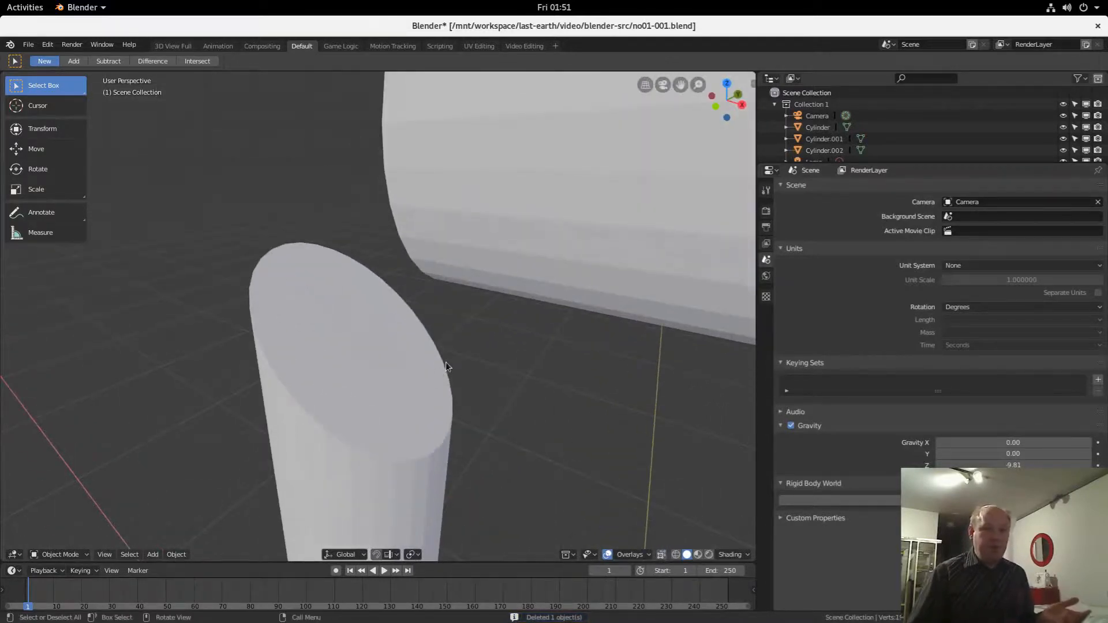
{"action": "middle_click_drag", "start_coordinate": [445, 362], "coordinate": [507, 345]}
{"action": "scroll", "coordinate": [477, 349], "scroll_direction": "down", "scroll_amount": 4}
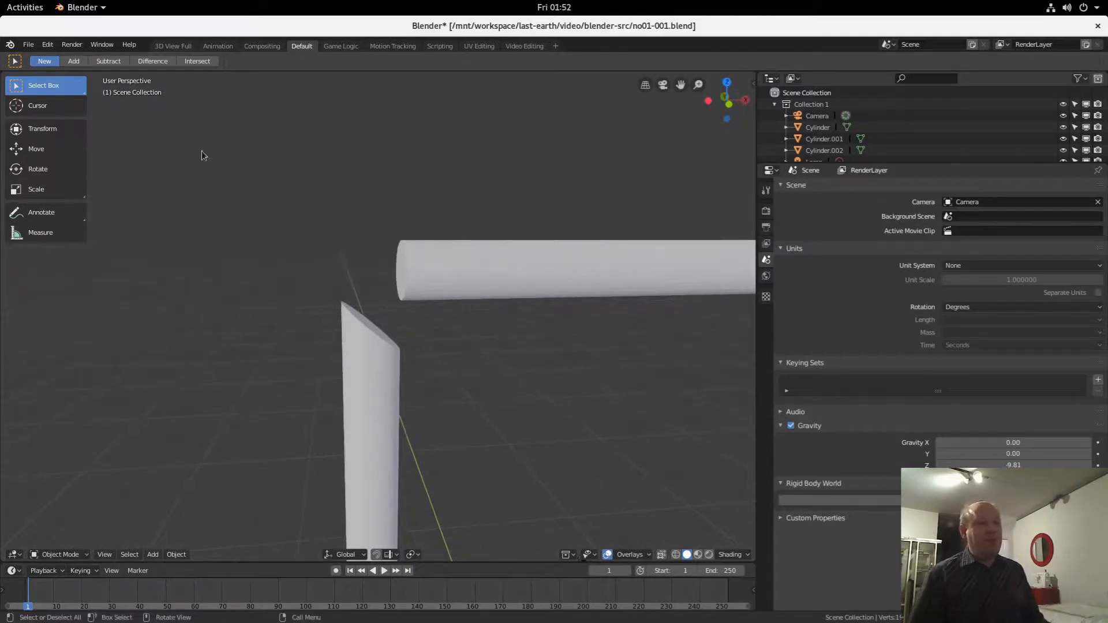
Create a new General file
{"action": "left_click", "coordinate": [28, 45]}
{"action": "mouse_move", "coordinate": [137, 58]}
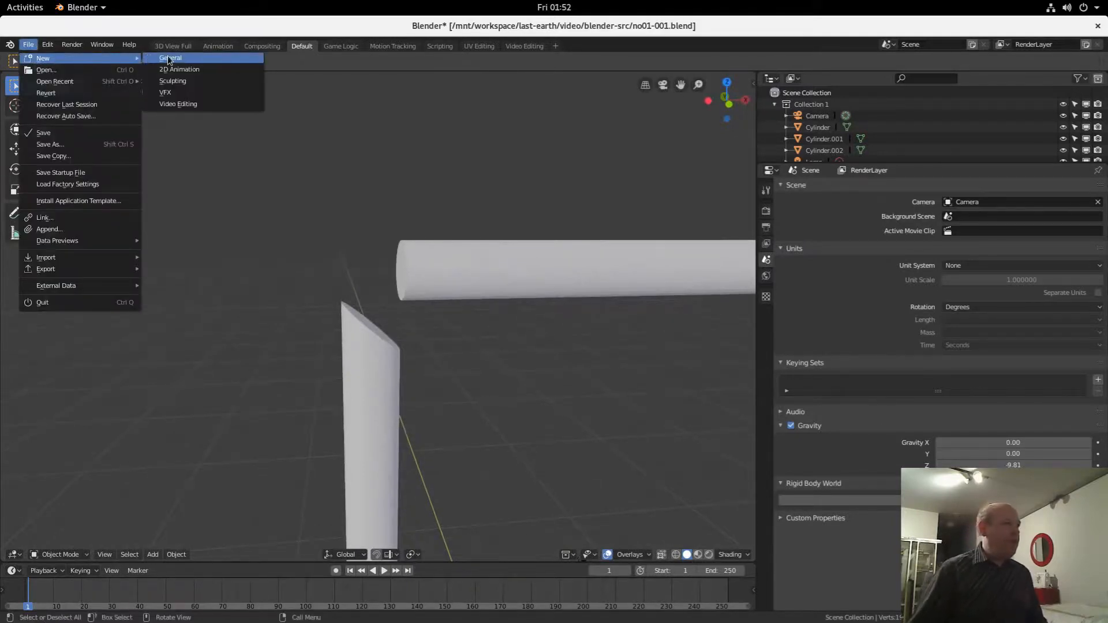
{"action": "left_click", "coordinate": [169, 58]}
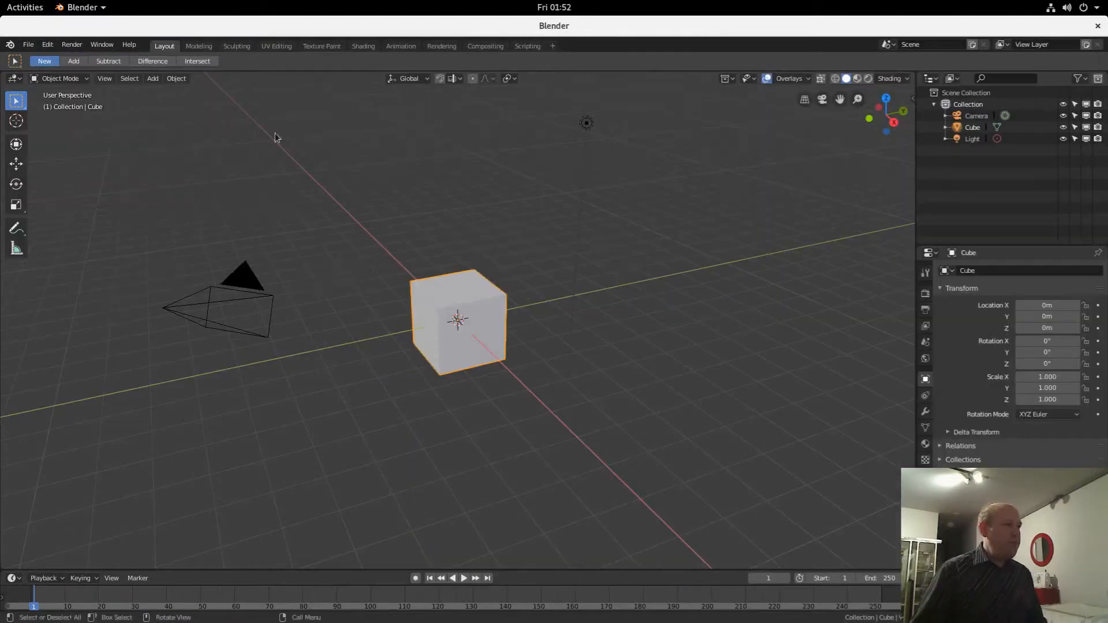
Add a Remesh modifier to the default cube
{"action": "scroll", "coordinate": [476, 349], "scroll_direction": "up", "scroll_amount": 5}
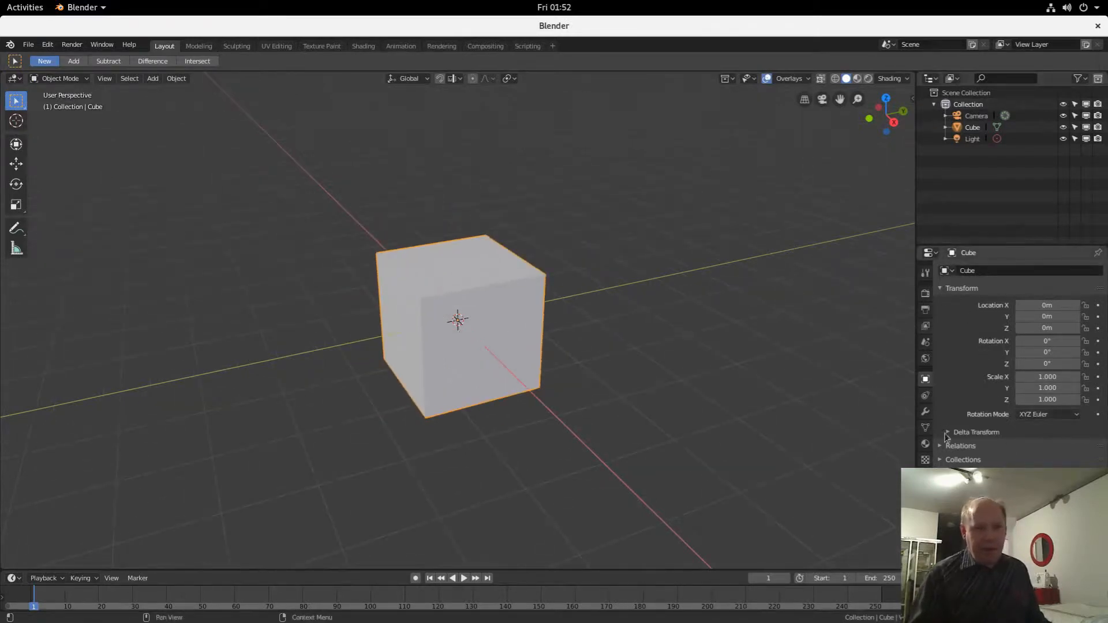
{"action": "left_click", "coordinate": [926, 412]}
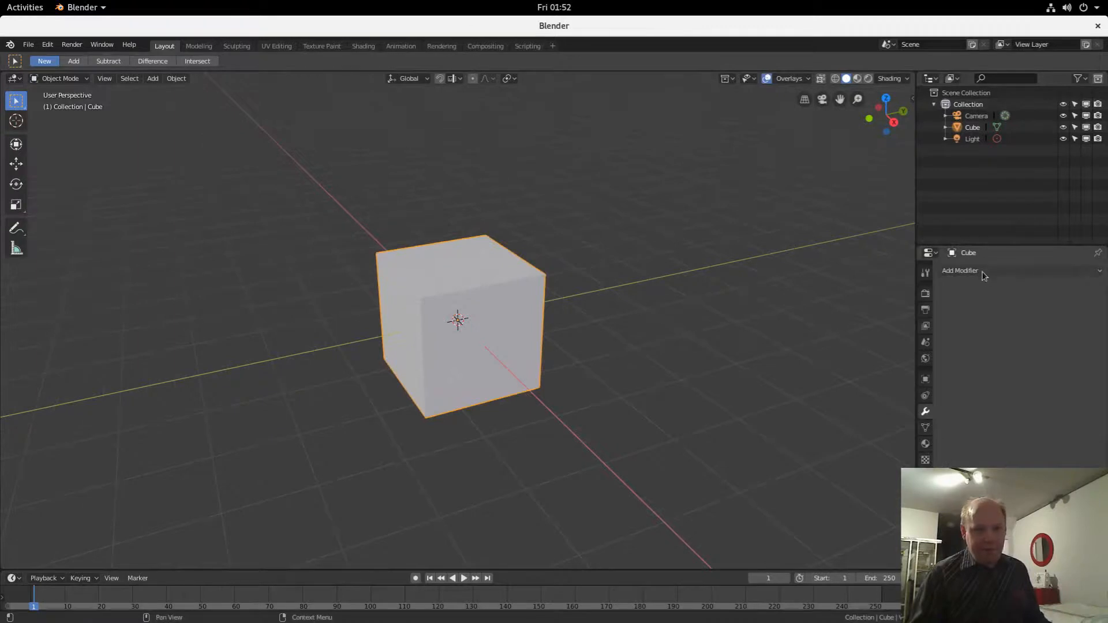
{"action": "left_click", "coordinate": [984, 272]}
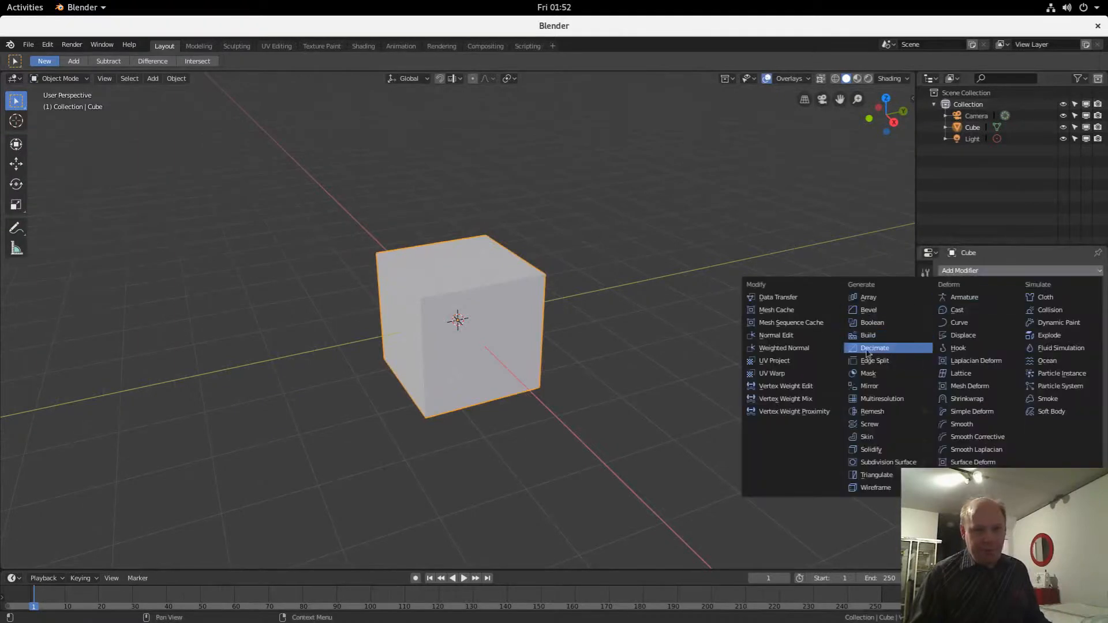
{"action": "left_click", "coordinate": [872, 411]}
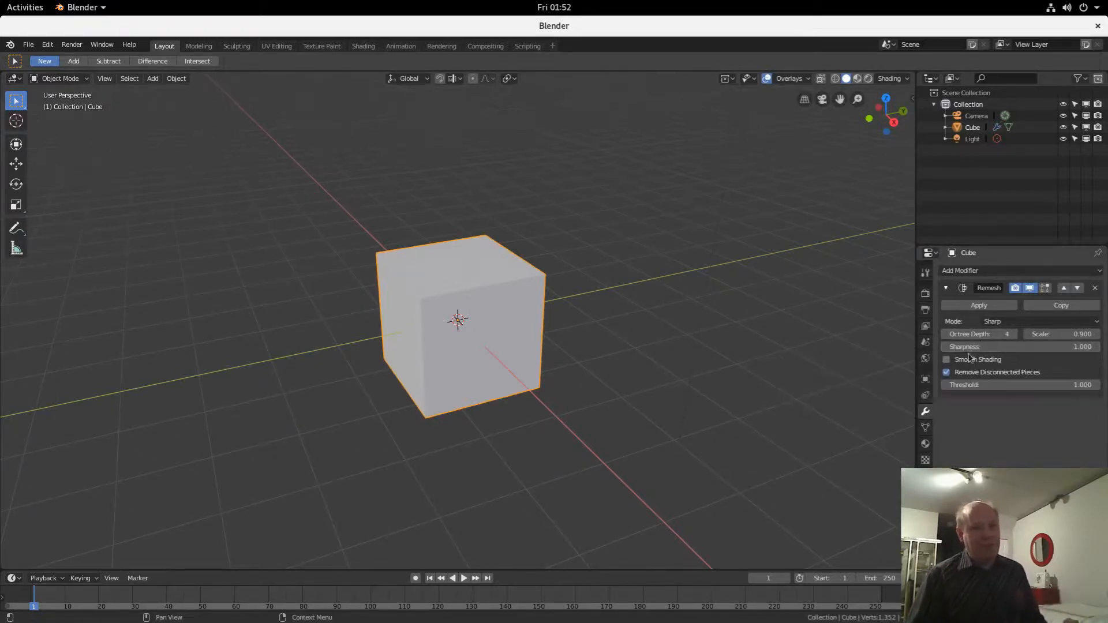
Raise the Remesh modifier's octree depth by two levels and apply the modifier
{"action": "left_click", "coordinate": [1013, 337]}
{"action": "left_click", "coordinate": [1013, 337]}
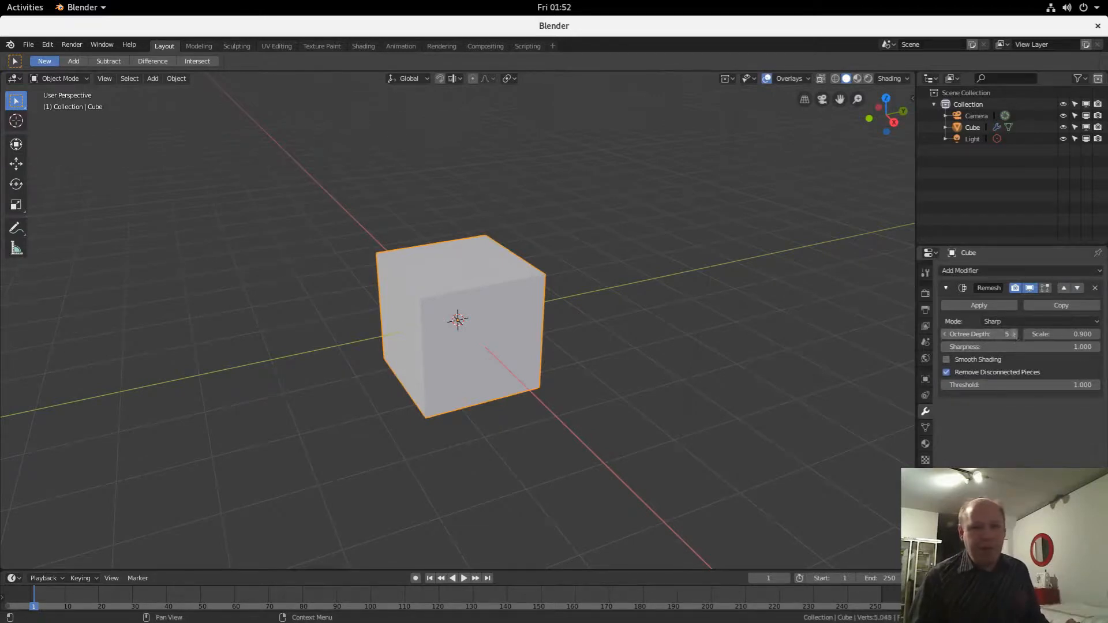
{"action": "left_click", "coordinate": [1001, 311]}
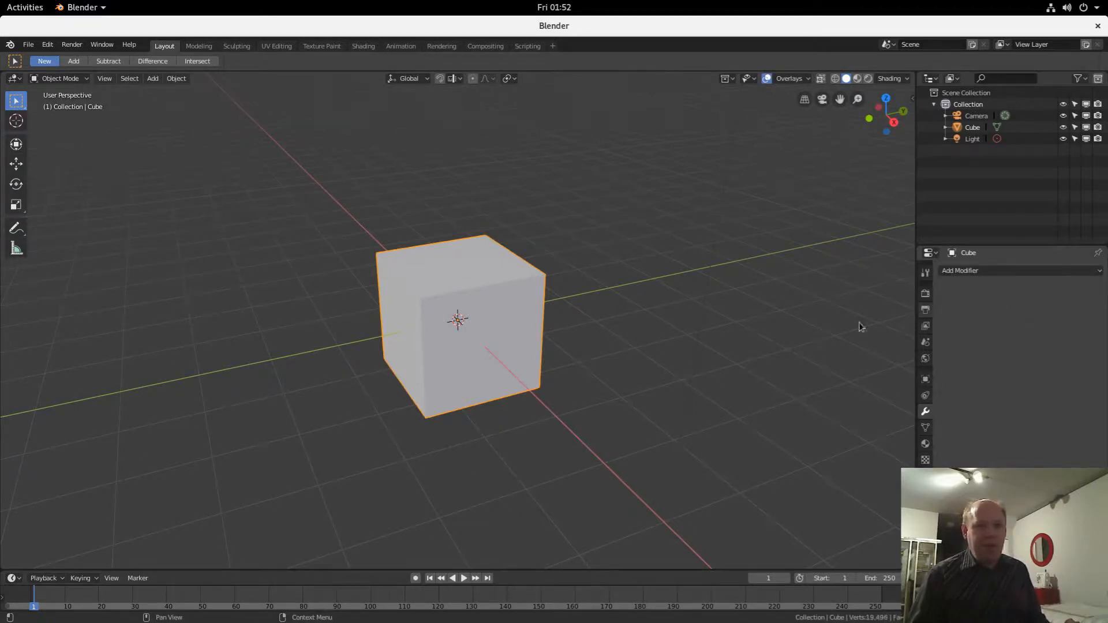
Switch the cube to Edit Mode and examine its subdivided mesh
{"action": "left_click", "coordinate": [80, 79]}
{"action": "left_click", "coordinate": [58, 105]}
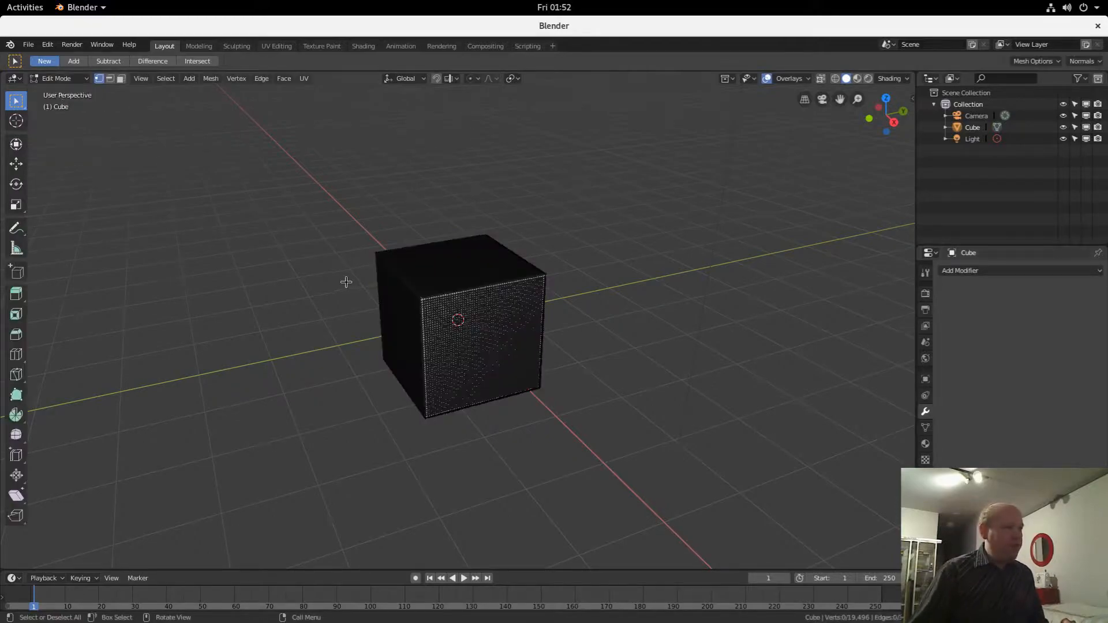
{"action": "mouse_move", "coordinate": [346, 280]}
{"action": "middle_mouse_down"}
{"action": "mouse_move", "coordinate": [401, 327]}
{"action": "mouse_move", "coordinate": [348, 291]}
{"action": "middle_mouse_up"}
{"action": "scroll", "coordinate": [400, 327], "scroll_direction": "up", "scroll_amount": 4}
{"action": "scroll", "coordinate": [401, 326], "scroll_direction": "down", "scroll_amount": 1}
{"action": "scroll", "coordinate": [348, 291], "scroll_direction": "down", "scroll_amount": 6}
{"action": "scroll", "coordinate": [347, 291], "scroll_direction": "up", "scroll_amount": 1}
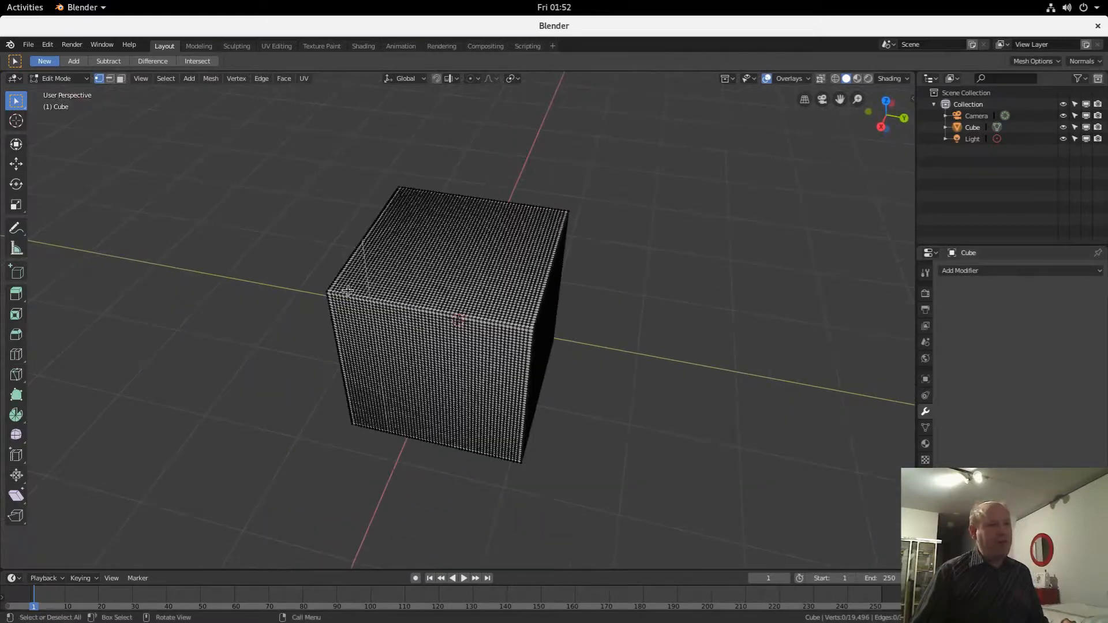
Switch the cube to Sculpt Mode and open the SculptDraw brush's settings
{"action": "left_click", "coordinate": [76, 80]}
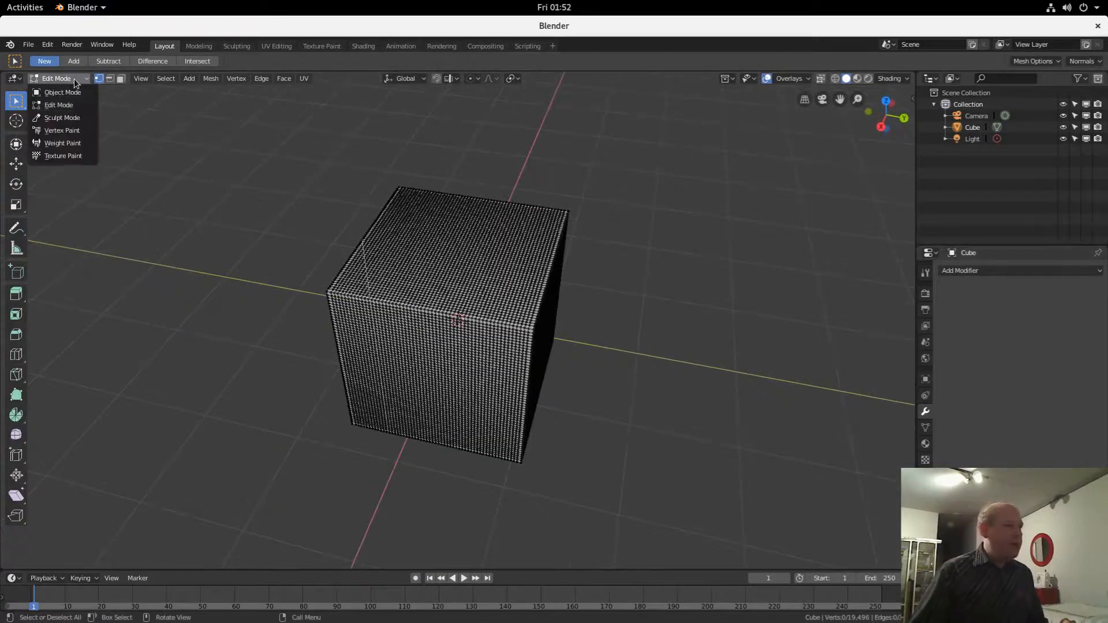
{"action": "left_click", "coordinate": [62, 119]}
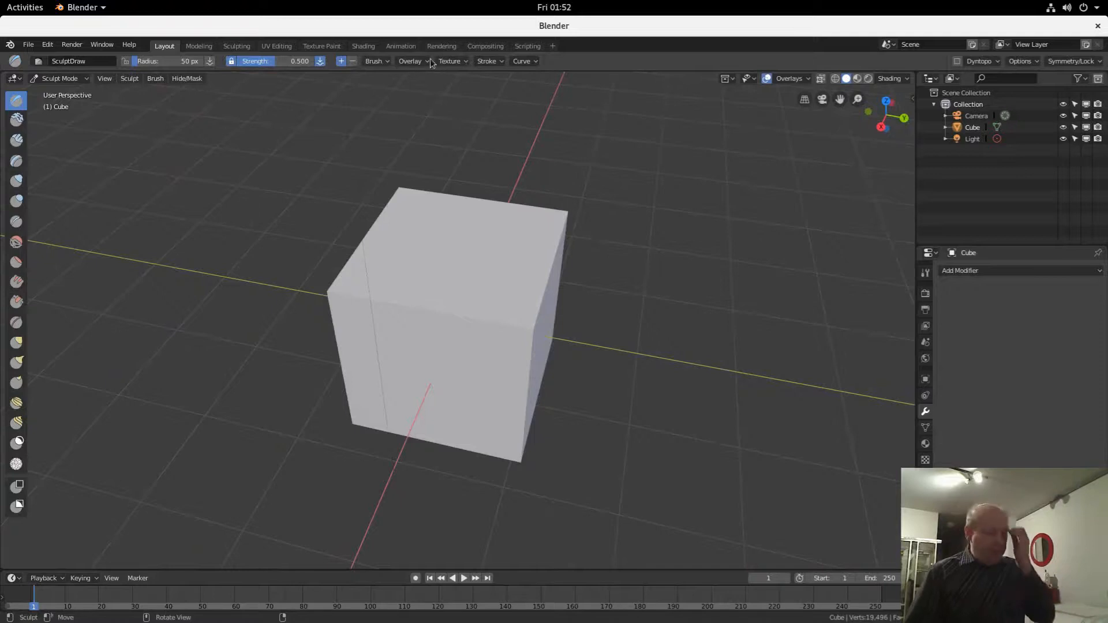
{"action": "left_click", "coordinate": [389, 65]}
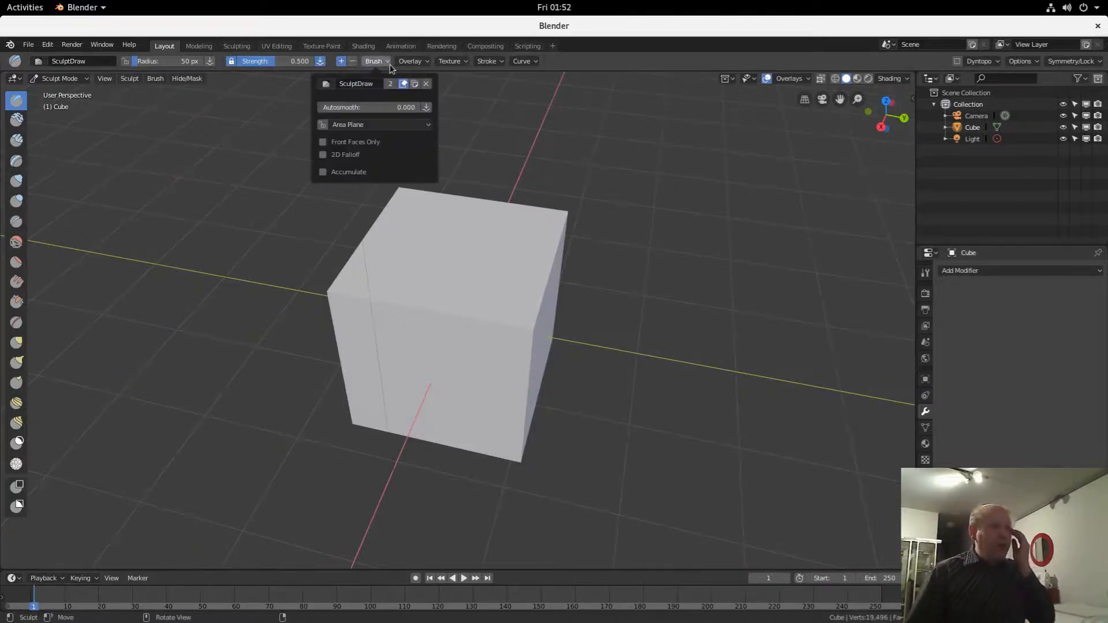
{"action": "left_click", "coordinate": [443, 61]}
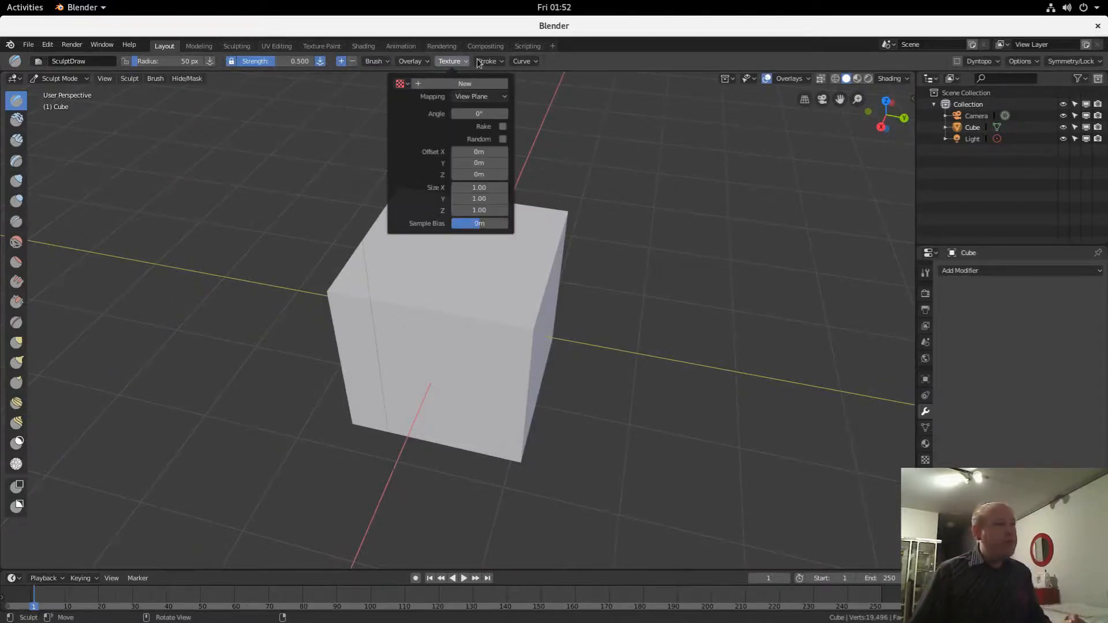
{"action": "left_click", "coordinate": [372, 62]}
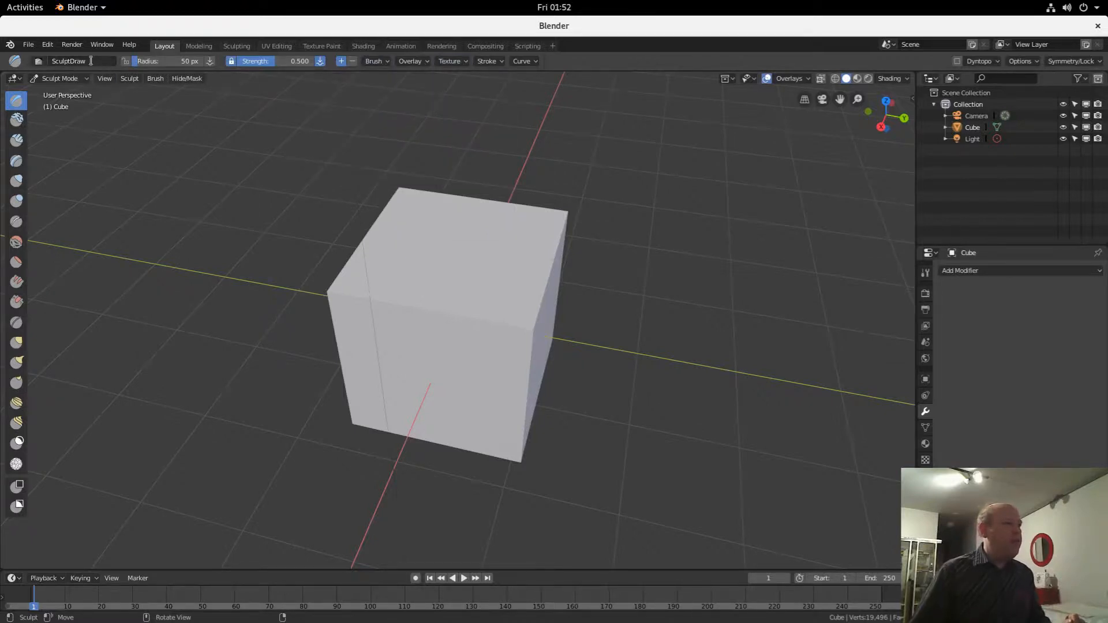
{"action": "left_click", "coordinate": [37, 61]}
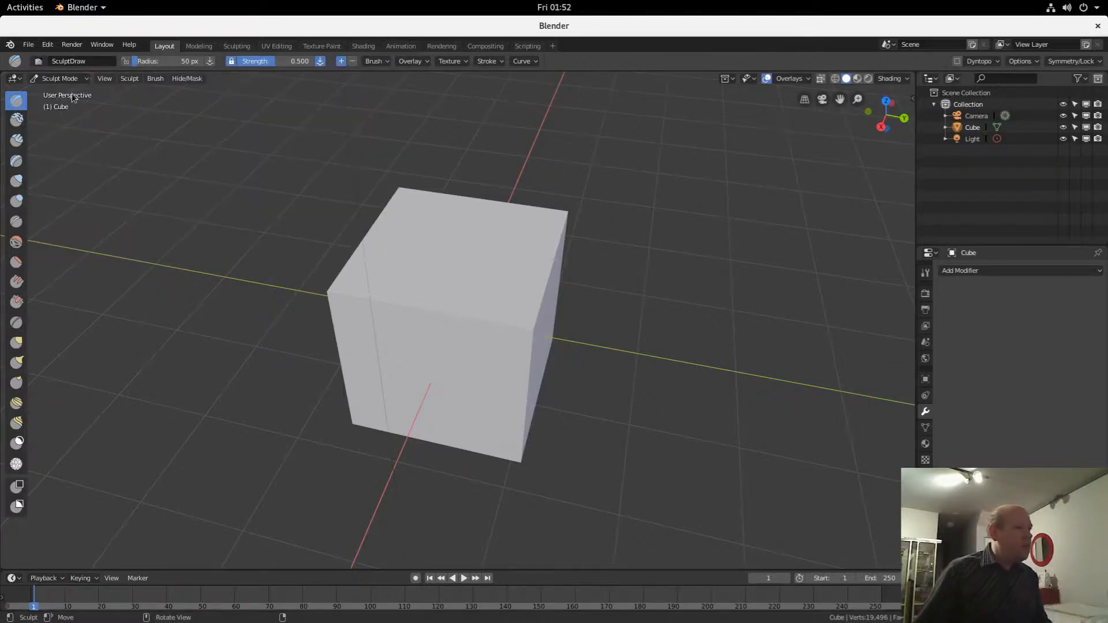
{"action": "left_click", "coordinate": [155, 78]}
{"action": "mouse_move", "coordinate": [169, 194]}
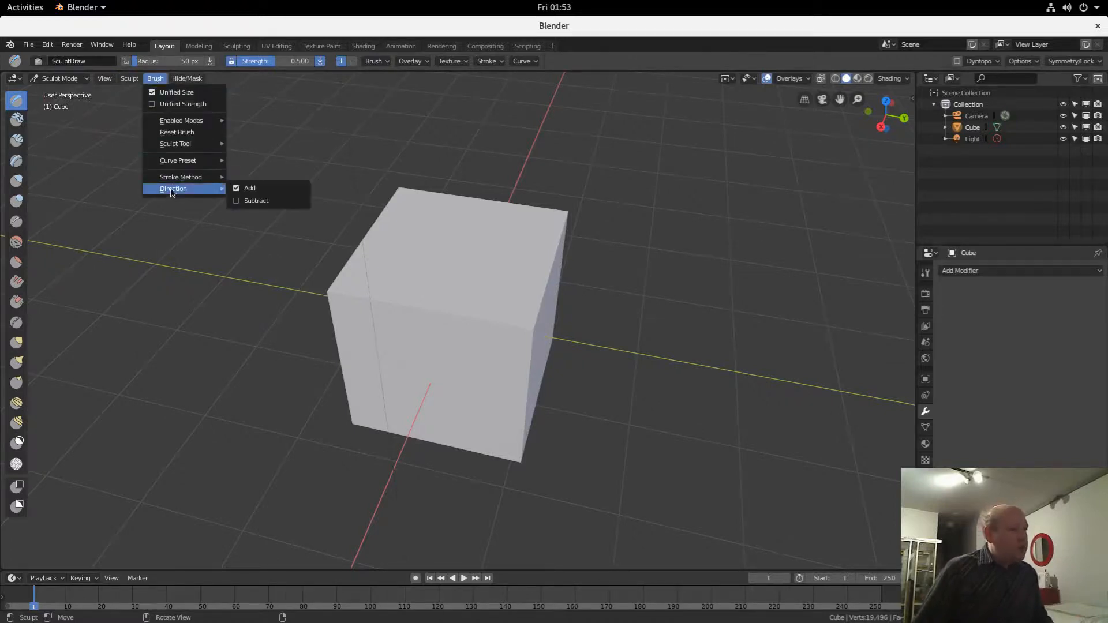
{"action": "mouse_move", "coordinate": [168, 151]}
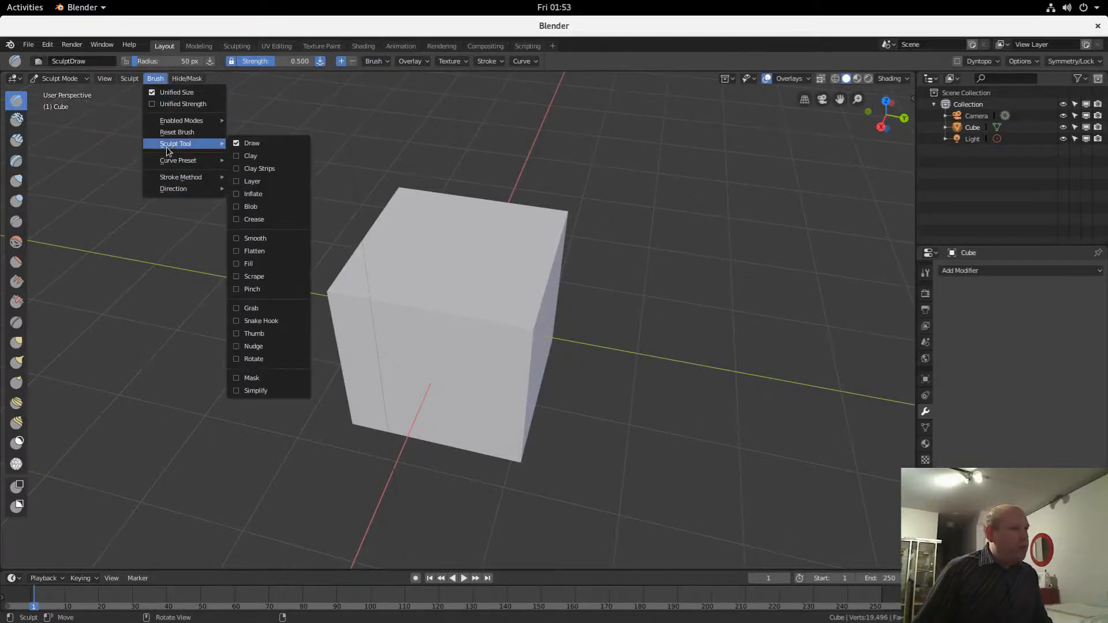
{"action": "mouse_move", "coordinate": [130, 78]}
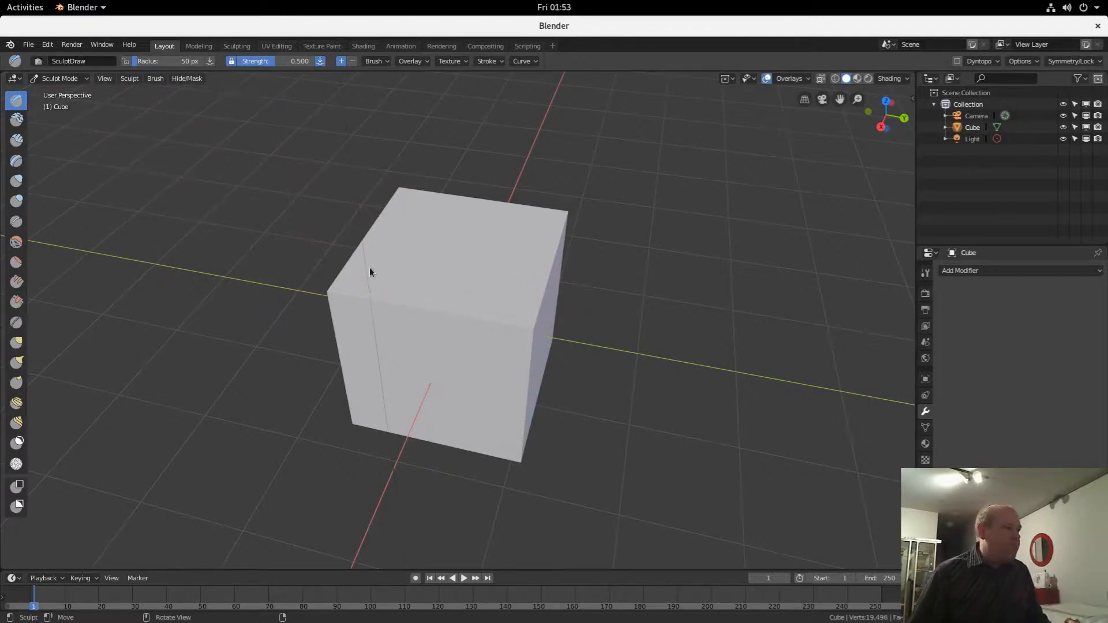
Sculpt a small bump on the cube's upper edge, then set the brush radius to 162 px and strength to 1.000
{"action": "mouse_move", "coordinate": [368, 270]}
{"action": "left_mouse_down"}
{"action": "mouse_move", "coordinate": [359, 290]}
{"action": "mouse_move", "coordinate": [360, 243]}
{"action": "left_mouse_up"}
{"action": "left_click_drag", "start_coordinate": [139, 62], "coordinate": [155, 61]}
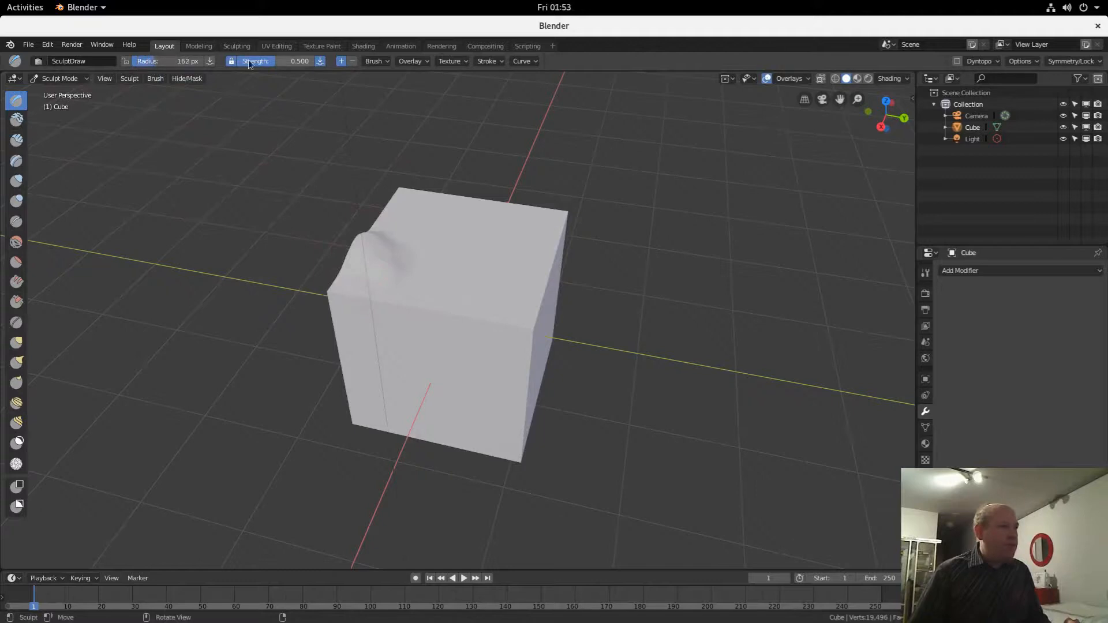
{"action": "left_click_drag", "start_coordinate": [263, 62], "coordinate": [315, 61]}
Sculpt large rounded bulges onto the cube's top and several of its sides with the SculptDraw brush
{"action": "mouse_move", "coordinate": [401, 265]}
{"action": "left_mouse_down"}
{"action": "mouse_move", "coordinate": [365, 230]}
{"action": "mouse_move", "coordinate": [479, 264]}
{"action": "left_mouse_up"}
{"action": "middle_click_drag", "start_coordinate": [479, 263], "coordinate": [425, 302]}
{"action": "mouse_move", "coordinate": [425, 307]}
{"action": "left_mouse_down"}
{"action": "mouse_move", "coordinate": [416, 285]}
{"action": "mouse_move", "coordinate": [426, 315]}
{"action": "left_mouse_up"}
{"action": "middle_click_drag", "start_coordinate": [588, 396], "coordinate": [518, 362]}
{"action": "mouse_move", "coordinate": [517, 361]}
{"action": "left_mouse_down"}
{"action": "mouse_move", "coordinate": [546, 341]}
{"action": "mouse_move", "coordinate": [505, 311]}
{"action": "mouse_move", "coordinate": [554, 322]}
{"action": "left_mouse_up"}
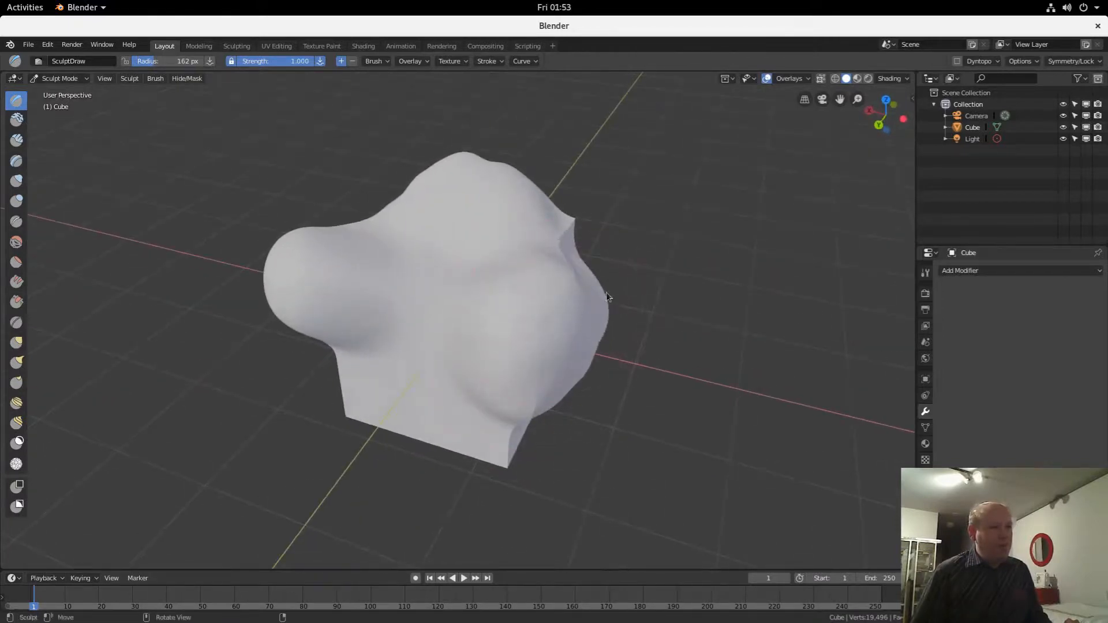
{"action": "middle_click_drag", "start_coordinate": [606, 292], "coordinate": [543, 320]}
{"action": "left_click_drag", "start_coordinate": [417, 279], "coordinate": [397, 260]}
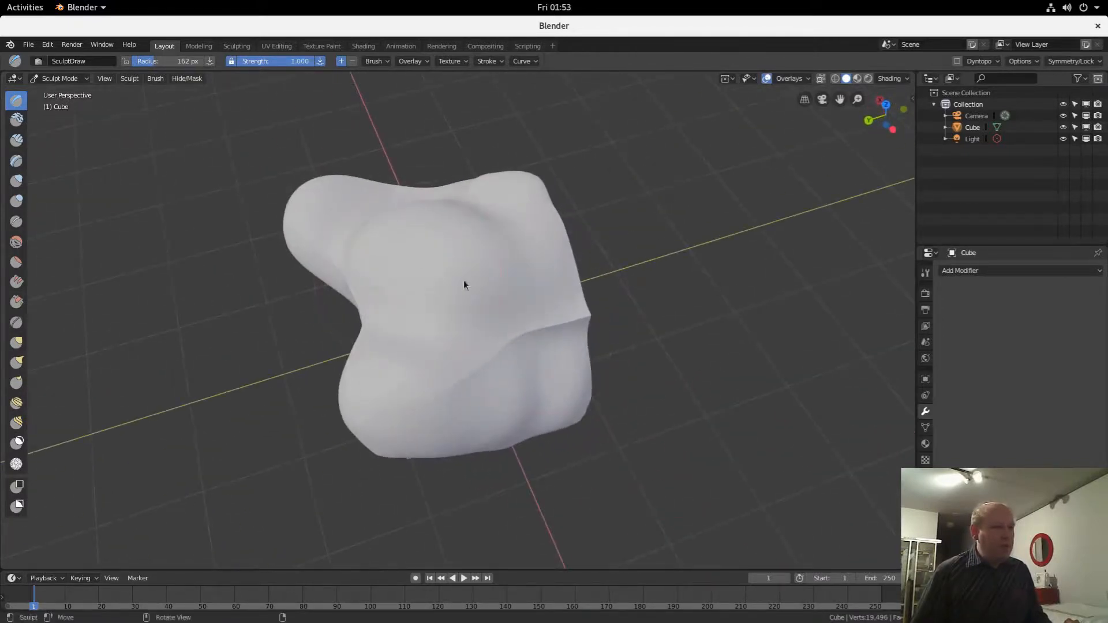
Build the bulges up further around the cube and pull a tall, stretched protrusion out of its top
{"action": "middle_click_drag", "start_coordinate": [462, 284], "coordinate": [586, 235]}
{"action": "mouse_move", "coordinate": [476, 174]}
{"action": "left_mouse_down"}
{"action": "mouse_move", "coordinate": [473, 144]}
{"action": "mouse_move", "coordinate": [558, 203]}
{"action": "left_mouse_up"}
{"action": "mouse_move", "coordinate": [559, 203]}
{"action": "middle_mouse_down"}
{"action": "mouse_move", "coordinate": [584, 244]}
{"action": "mouse_move", "coordinate": [558, 345]}
{"action": "middle_mouse_up"}
{"action": "mouse_move", "coordinate": [558, 345]}
{"action": "left_mouse_down"}
{"action": "mouse_move", "coordinate": [595, 236]}
{"action": "mouse_move", "coordinate": [558, 251]}
{"action": "left_mouse_up"}
{"action": "middle_click_drag", "start_coordinate": [559, 252], "coordinate": [534, 282]}
{"action": "mouse_move", "coordinate": [535, 283]}
{"action": "left_mouse_down"}
{"action": "mouse_move", "coordinate": [567, 355]}
{"action": "mouse_move", "coordinate": [512, 371]}
{"action": "mouse_move", "coordinate": [569, 378]}
{"action": "mouse_move", "coordinate": [558, 280]}
{"action": "mouse_move", "coordinate": [584, 240]}
{"action": "mouse_move", "coordinate": [564, 289]}
{"action": "left_mouse_up"}
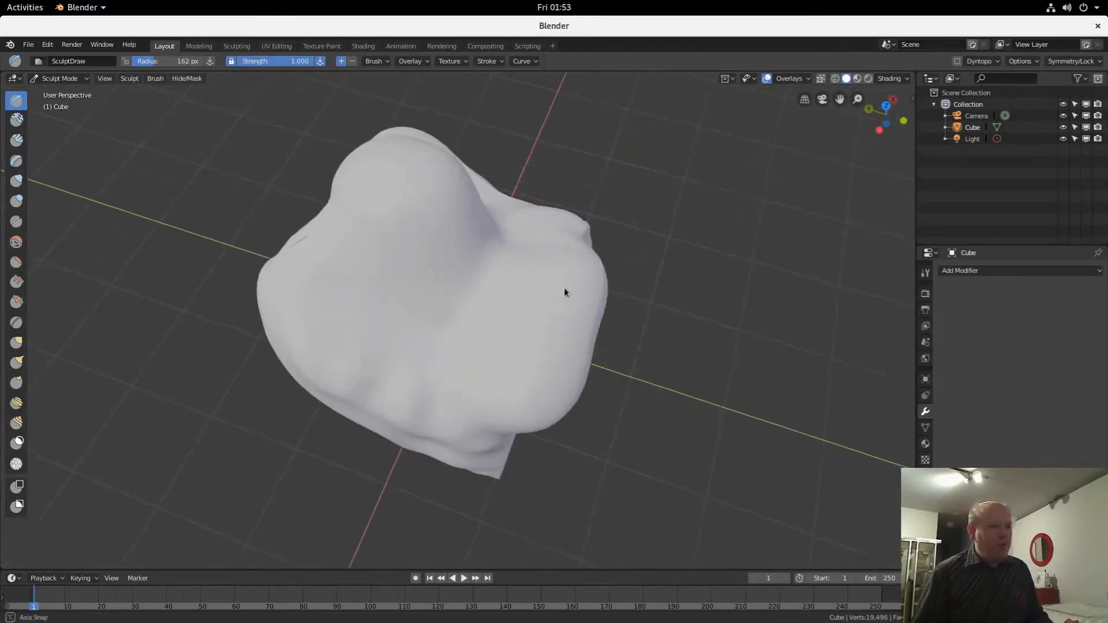
{"action": "middle_click_drag", "start_coordinate": [564, 288], "coordinate": [463, 227]}
{"action": "mouse_move", "coordinate": [465, 181]}
{"action": "middle_mouse_down"}
{"action": "mouse_move", "coordinate": [404, 240]}
{"action": "mouse_move", "coordinate": [452, 222]}
{"action": "mouse_move", "coordinate": [403, 166]}
{"action": "mouse_move", "coordinate": [408, 87]}
{"action": "mouse_move", "coordinate": [421, 111]}
{"action": "mouse_move", "coordinate": [404, 81]}
{"action": "mouse_move", "coordinate": [540, 156]}
{"action": "mouse_move", "coordinate": [432, 131]}
{"action": "mouse_move", "coordinate": [471, 162]}
{"action": "middle_mouse_up"}
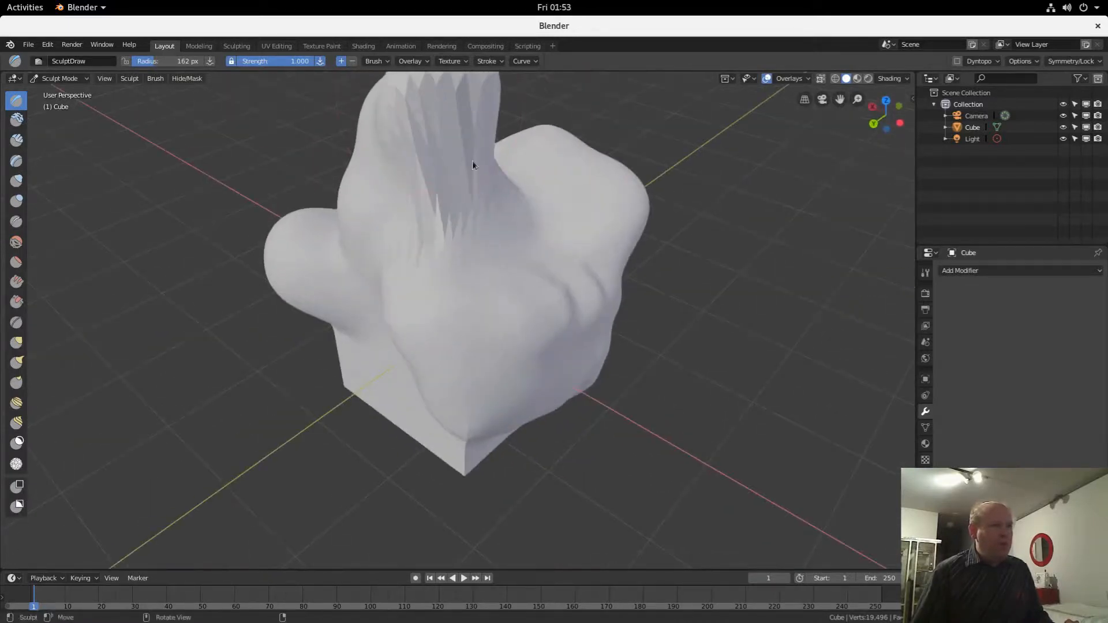
Examine the stretched, jagged geometry of the tall protrusion from several angles and distances
{"action": "scroll", "coordinate": [494, 199], "scroll_direction": "down", "scroll_amount": 3}
{"action": "middle_click_drag", "start_coordinate": [544, 227], "coordinate": [494, 224]}
{"action": "scroll", "coordinate": [462, 244], "scroll_direction": "up", "scroll_amount": 3}
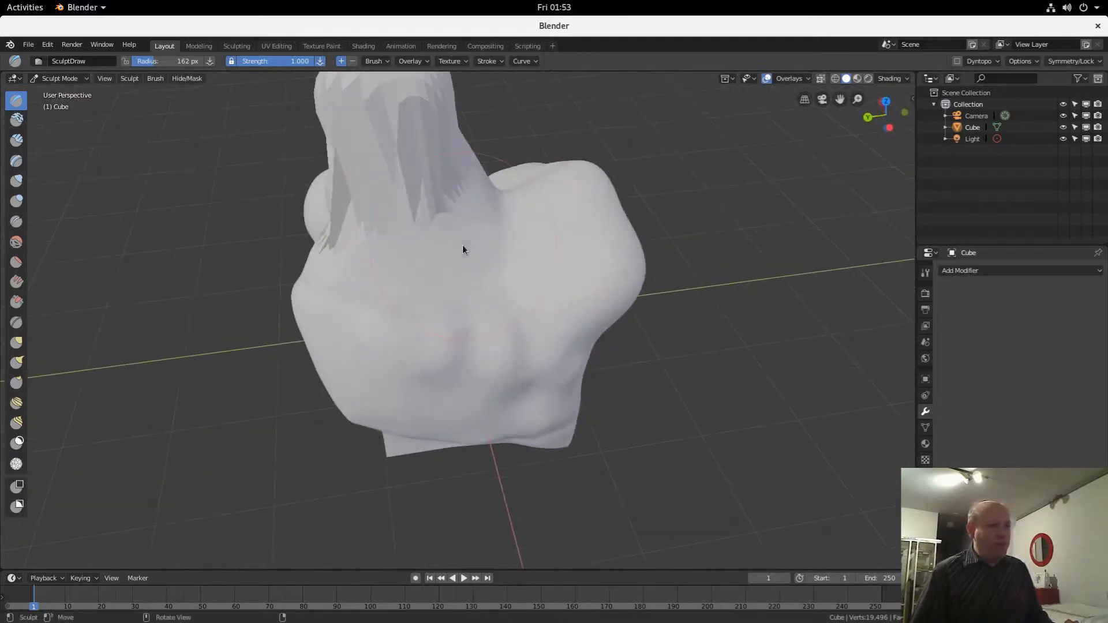
{"action": "scroll", "coordinate": [463, 245], "scroll_direction": "down", "scroll_amount": 3}
{"action": "scroll", "coordinate": [462, 245], "scroll_direction": "up", "scroll_amount": 3}
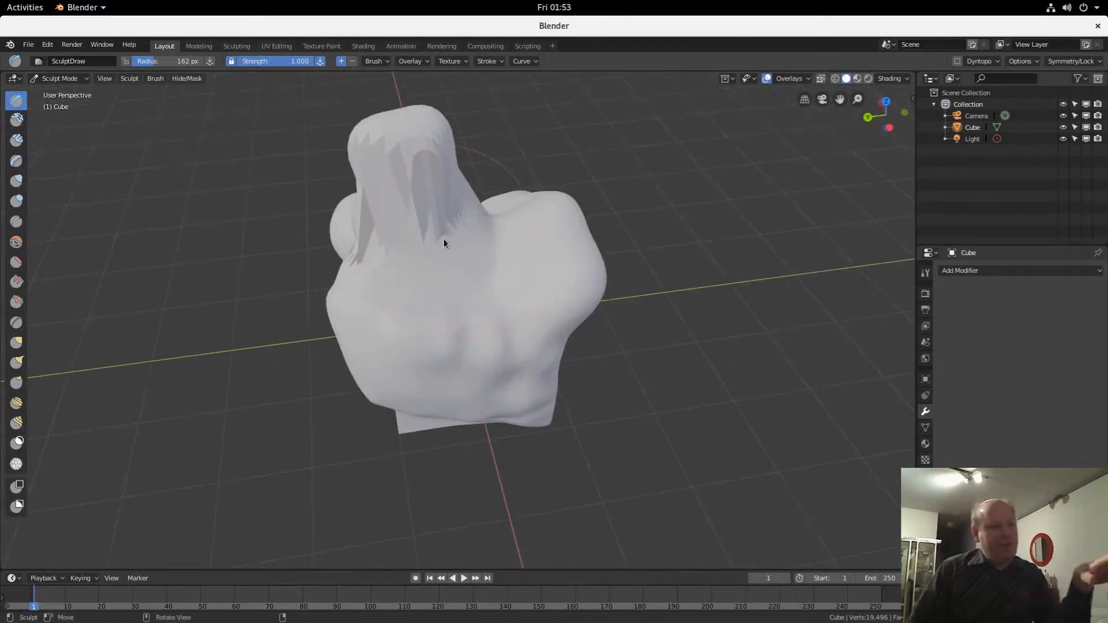
{"action": "scroll", "coordinate": [443, 242], "scroll_direction": "up", "scroll_amount": 1}
{"action": "scroll", "coordinate": [442, 242], "scroll_direction": "down", "scroll_amount": 2}
{"action": "scroll", "coordinate": [442, 243], "scroll_direction": "up", "scroll_amount": 1}
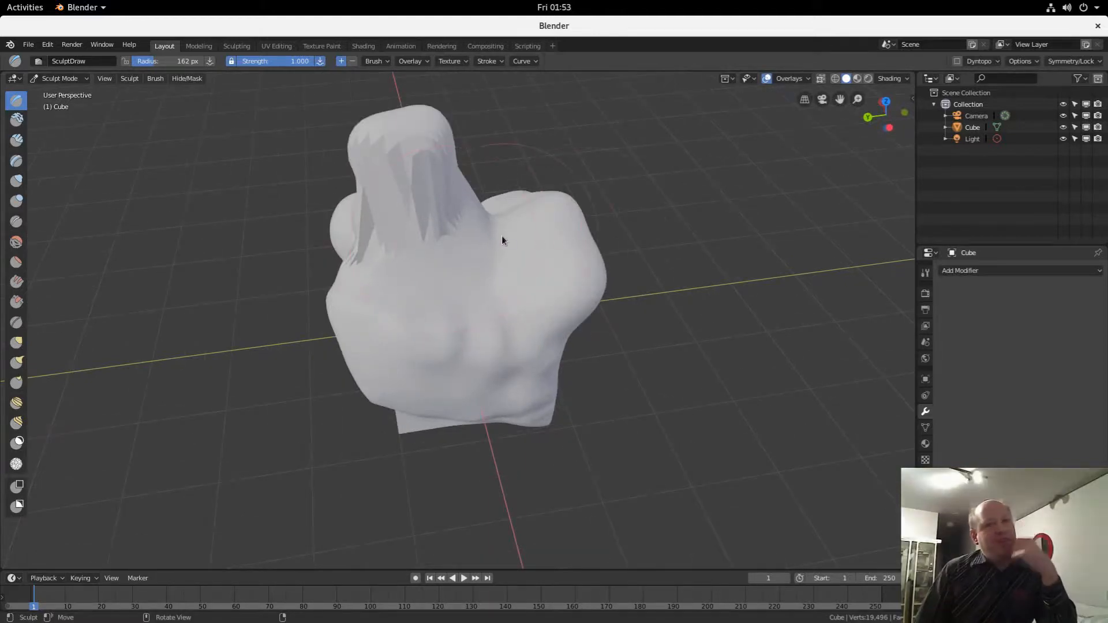
{"action": "mouse_move", "coordinate": [471, 206]}
{"action": "middle_mouse_down"}
{"action": "mouse_move", "coordinate": [548, 209]}
{"action": "mouse_move", "coordinate": [542, 198]}
{"action": "middle_mouse_up"}
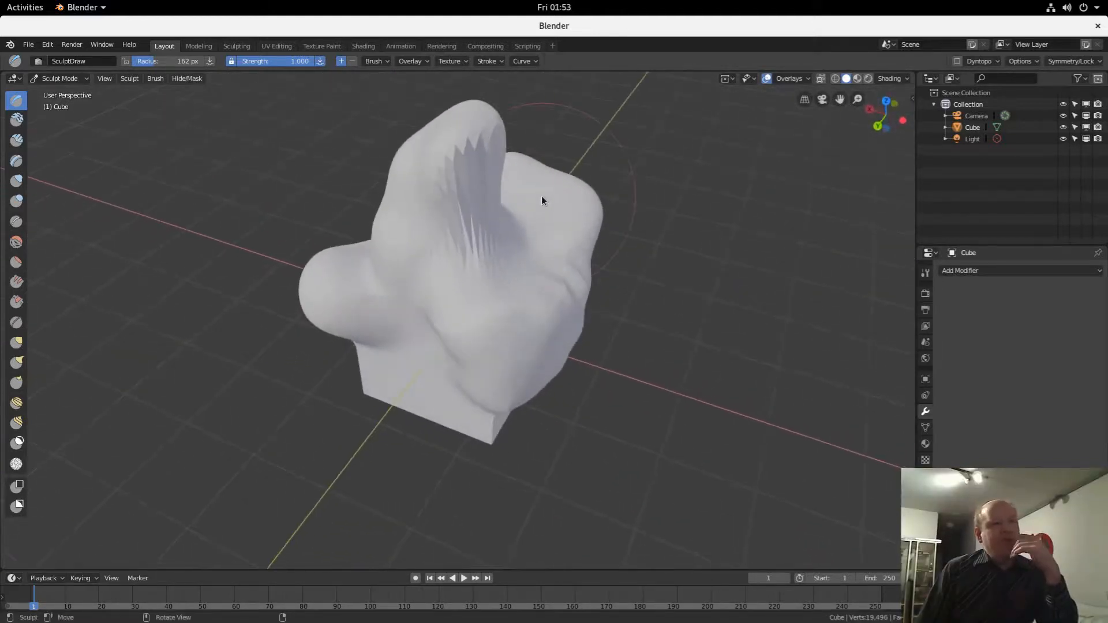
Add a Remesh modifier to the sculpted cube
{"action": "left_click", "coordinate": [979, 278]}
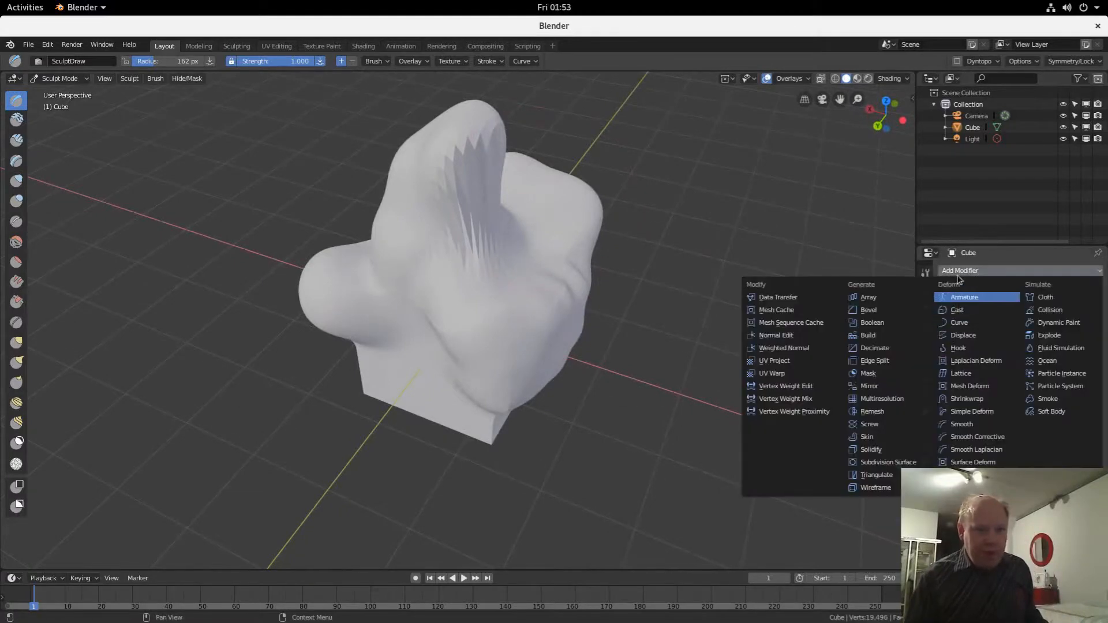
{"action": "left_click", "coordinate": [961, 277]}
{"action": "left_click", "coordinate": [959, 275]}
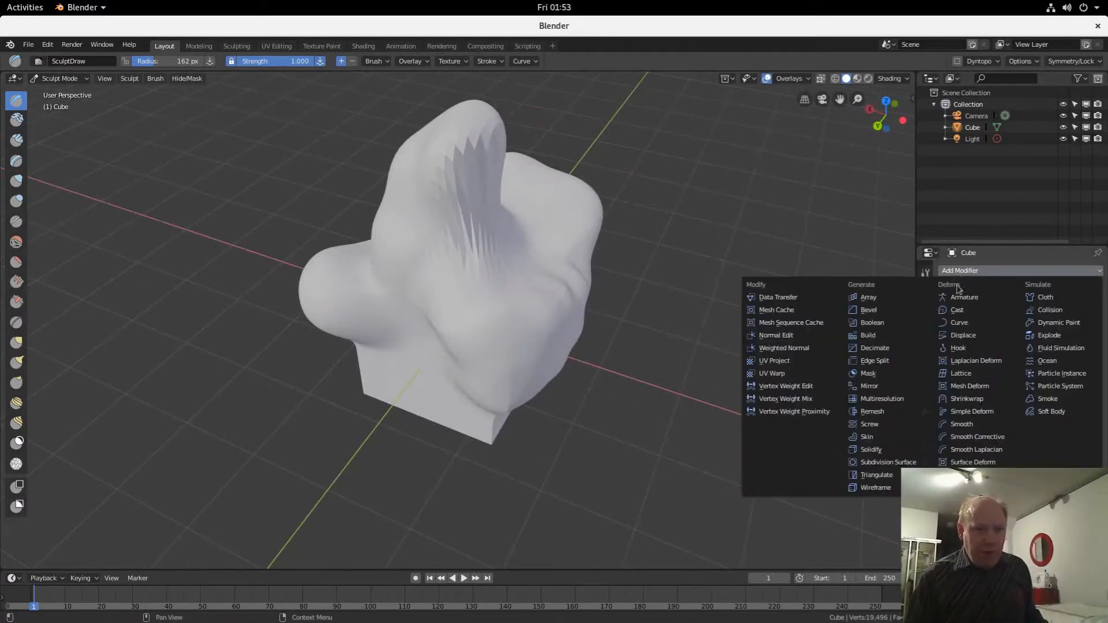
{"action": "left_click", "coordinate": [892, 413]}
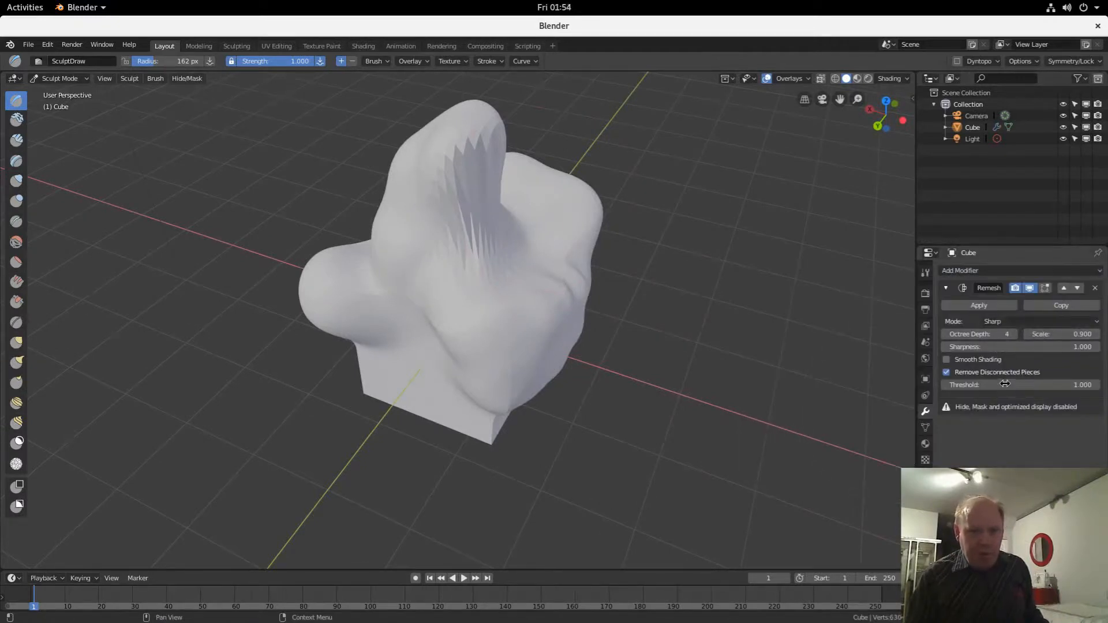
Set the Remesh modifier to Smooth mode with an octree depth of 6 and apply it
{"action": "left_click", "coordinate": [1006, 323]}
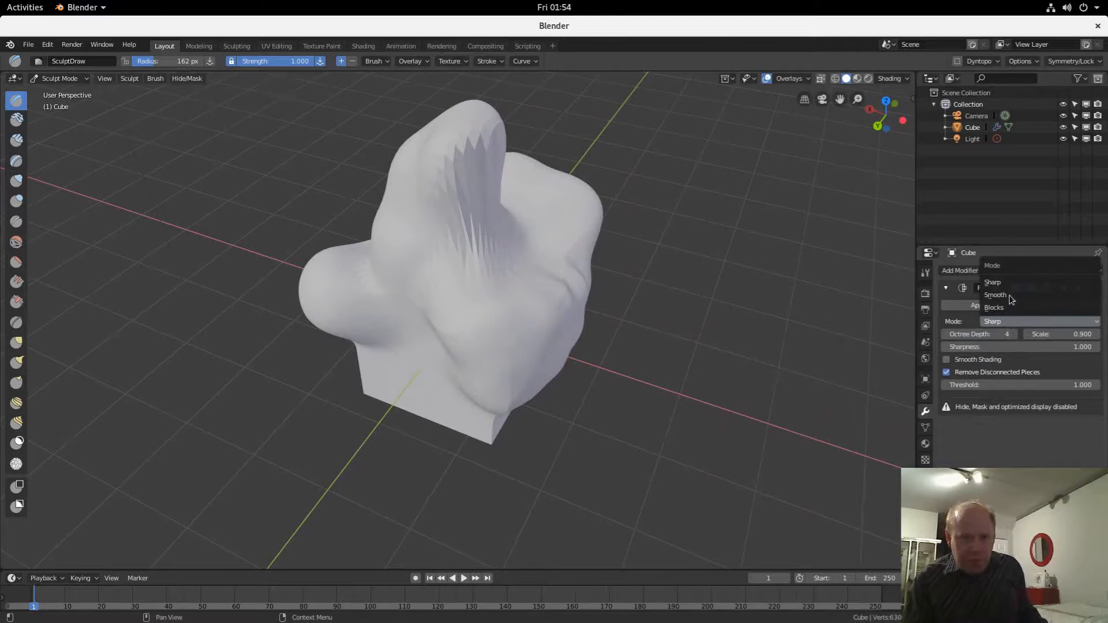
{"action": "left_click", "coordinate": [994, 295]}
{"action": "left_click", "coordinate": [1014, 334]}
{"action": "left_click", "coordinate": [1014, 334]}
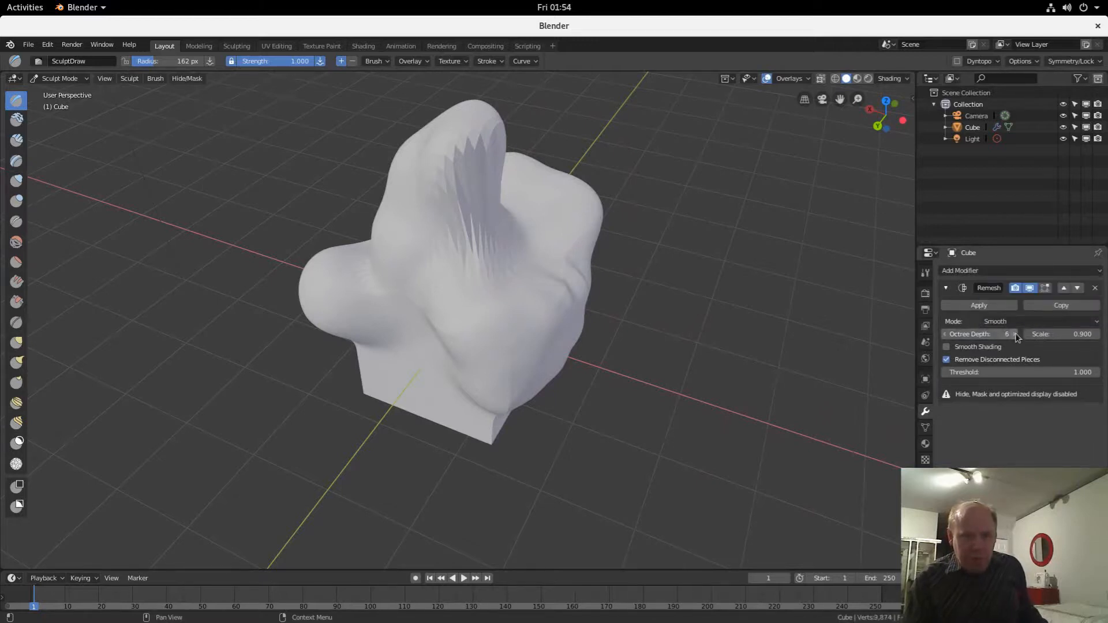
{"action": "left_click", "coordinate": [979, 305]}
{"action": "mouse_move", "coordinate": [648, 285]}
{"action": "middle_mouse_down"}
{"action": "mouse_move", "coordinate": [599, 307]}
{"action": "mouse_move", "coordinate": [580, 246]}
{"action": "mouse_move", "coordinate": [767, 308]}
{"action": "mouse_move", "coordinate": [663, 307]}
{"action": "mouse_move", "coordinate": [628, 320]}
{"action": "mouse_move", "coordinate": [594, 280]}
{"action": "middle_mouse_up"}
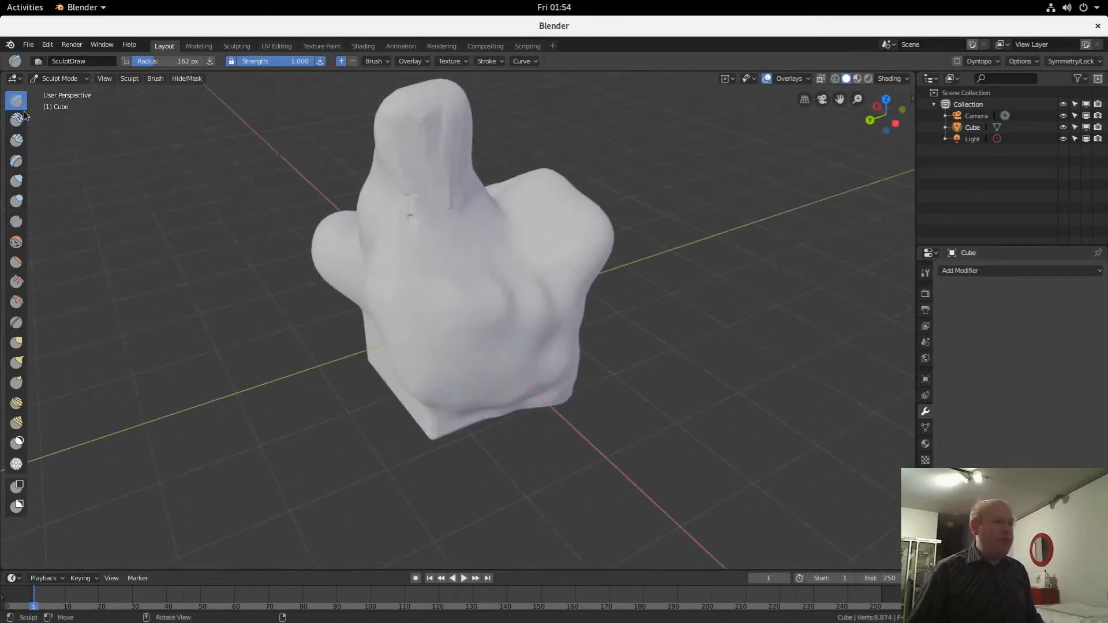
Switch to the Smooth brush and set its strength to 0.332
{"action": "left_click", "coordinate": [23, 142]}
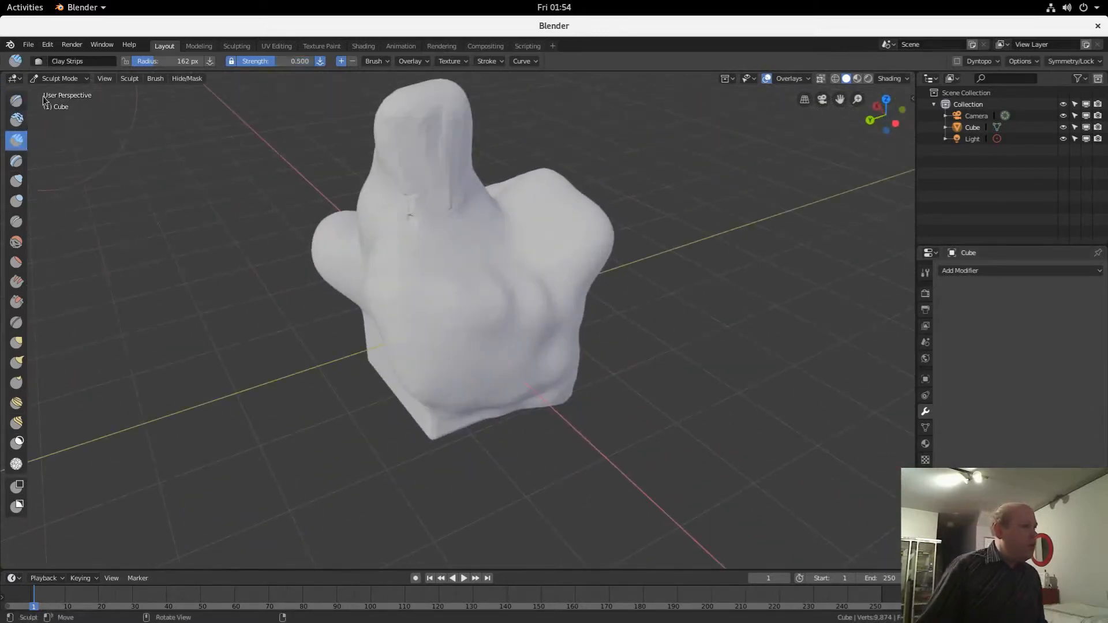
{"action": "left_click", "coordinate": [20, 161]}
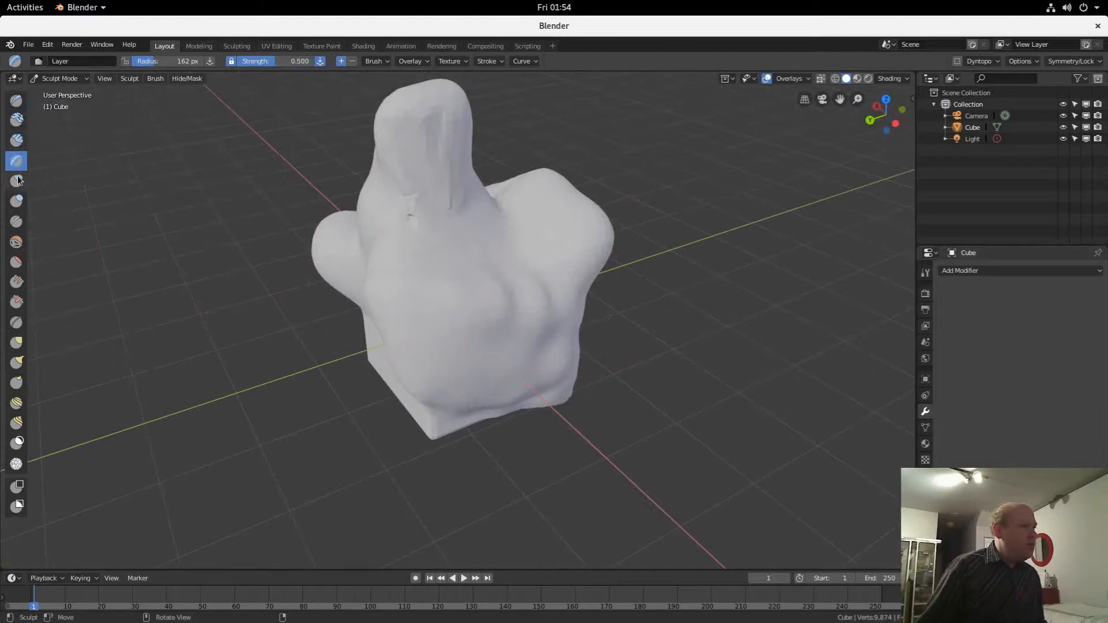
{"action": "left_click", "coordinate": [19, 181]}
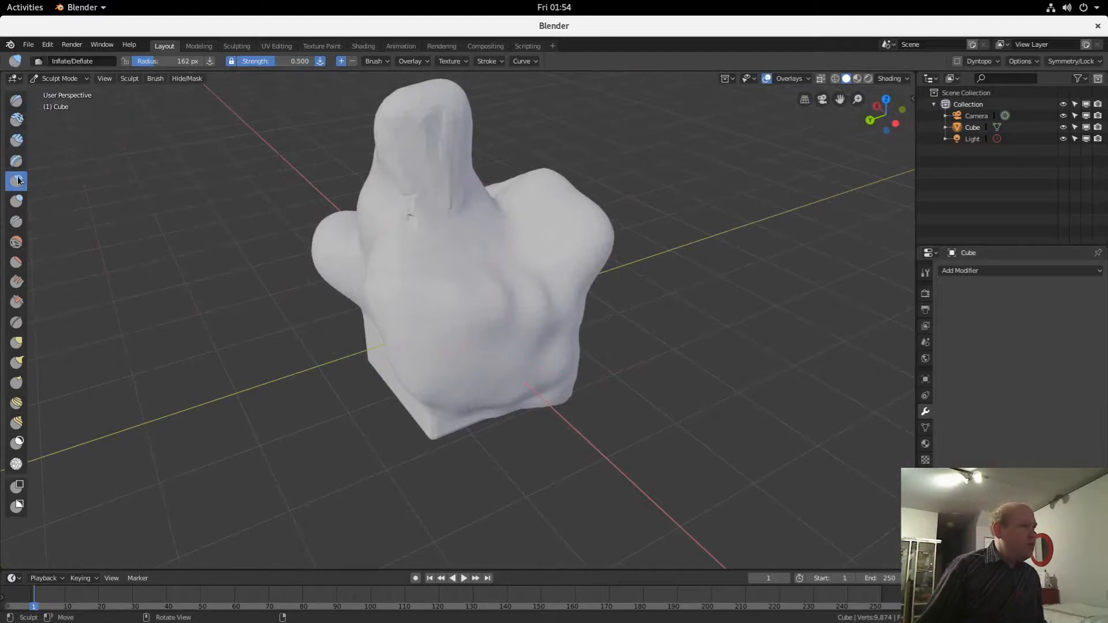
{"action": "left_click", "coordinate": [17, 242]}
{"action": "left_click_drag", "start_coordinate": [278, 62], "coordinate": [263, 63]}
Smooth the tall protrusion and the surrounding bulges from all sides of the sculpt
{"action": "mouse_move", "coordinate": [428, 183]}
{"action": "left_mouse_down"}
{"action": "mouse_move", "coordinate": [418, 207]}
{"action": "mouse_move", "coordinate": [414, 195]}
{"action": "mouse_move", "coordinate": [533, 209]}
{"action": "left_mouse_up"}
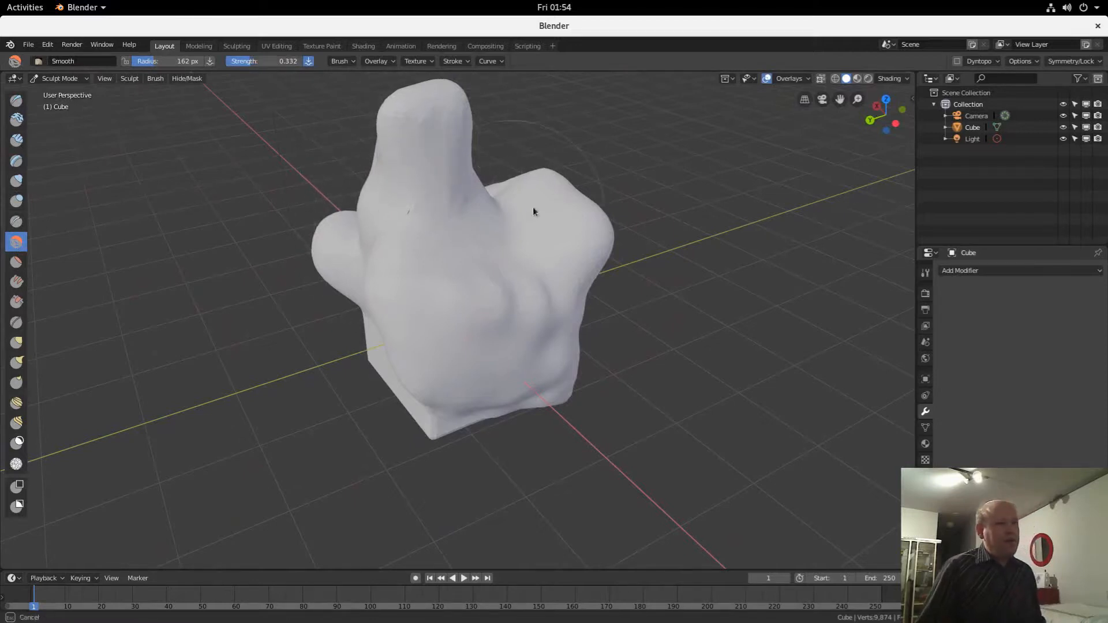
{"action": "middle_click_drag", "start_coordinate": [252, 259], "coordinate": [509, 226]}
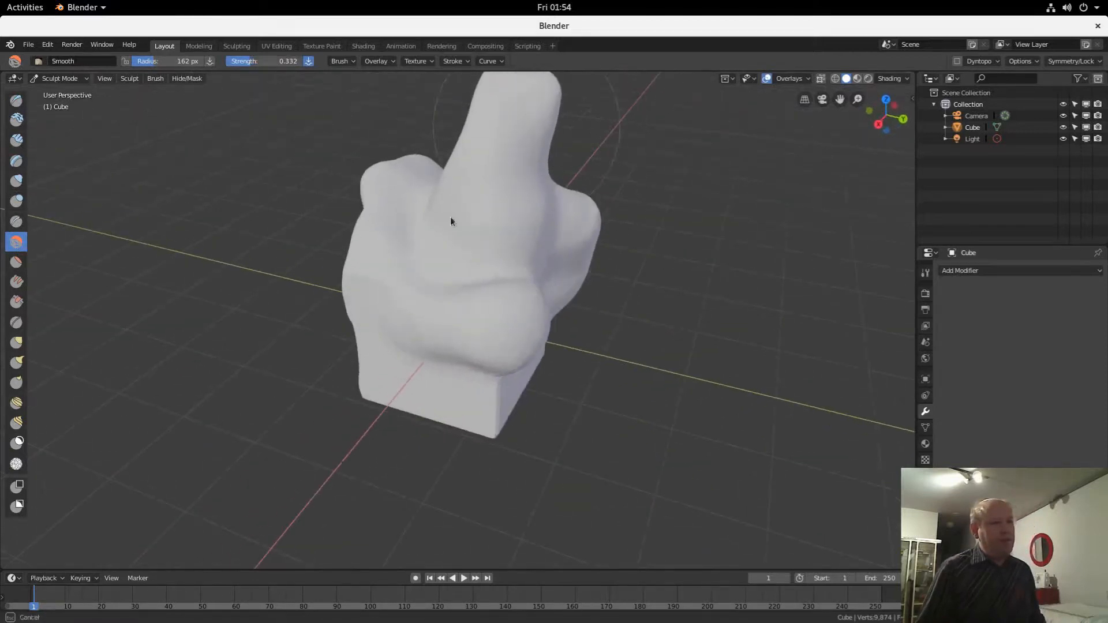
{"action": "middle_click_drag", "start_coordinate": [379, 307], "coordinate": [428, 284]}
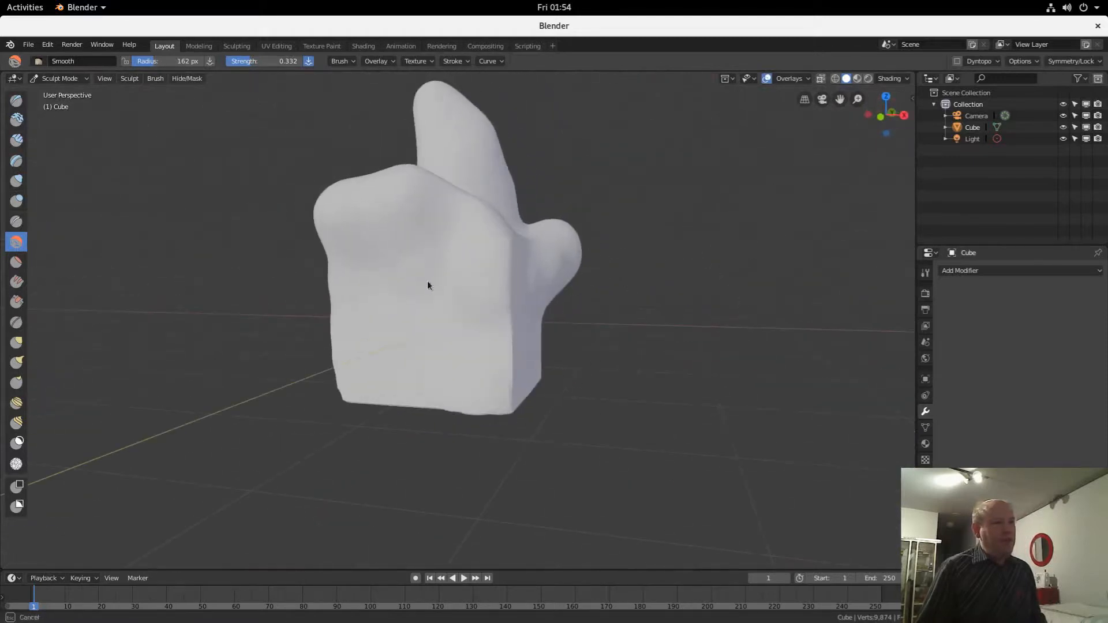
{"action": "middle_click_drag", "start_coordinate": [531, 258], "coordinate": [387, 278]}
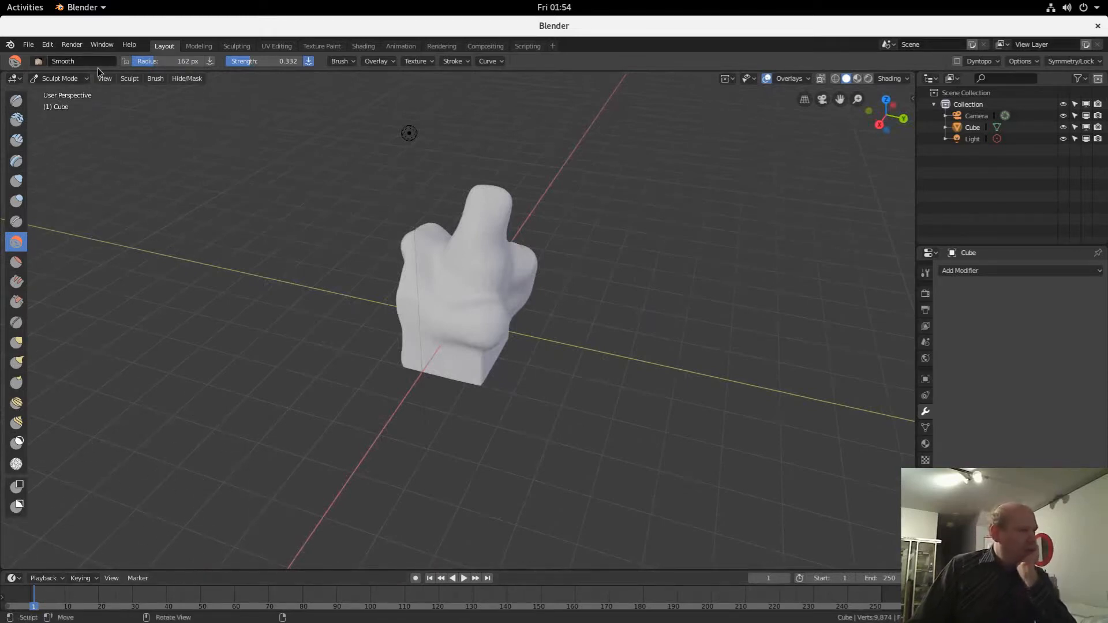
Return to Object Mode and add a cylinder mesh to the scene
{"action": "left_click", "coordinate": [62, 79]}
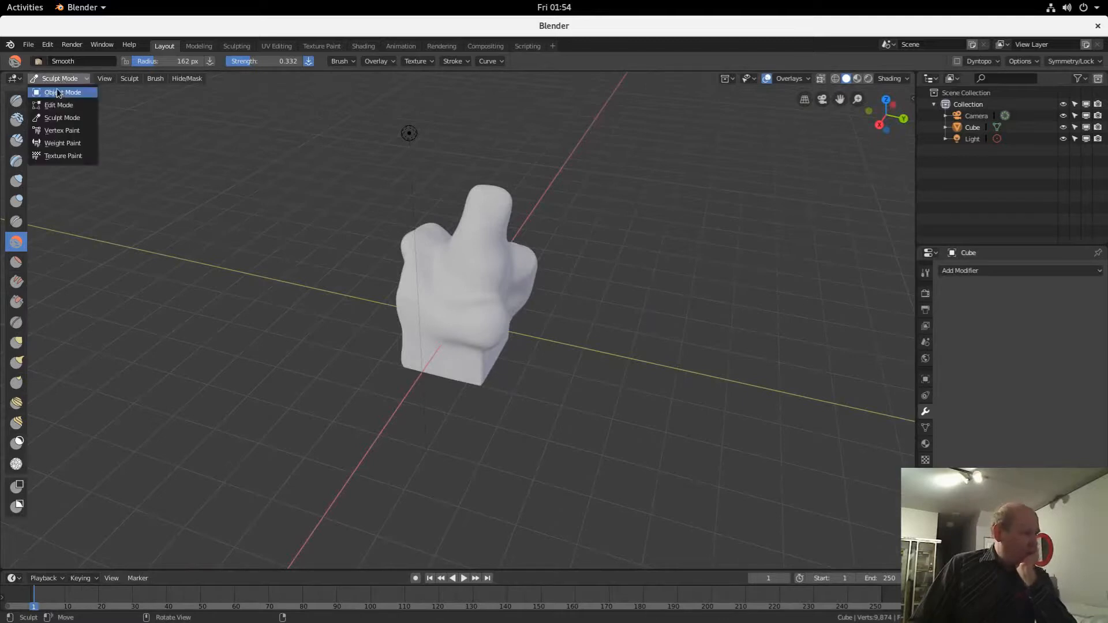
{"action": "left_click", "coordinate": [57, 88]}
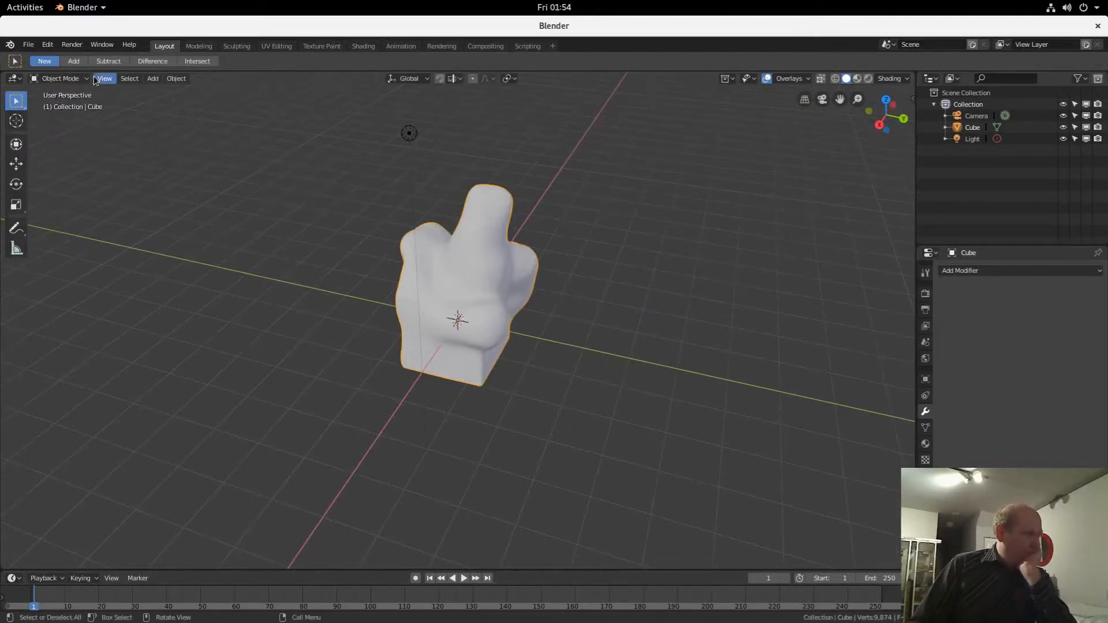
{"action": "left_click", "coordinate": [152, 79]}
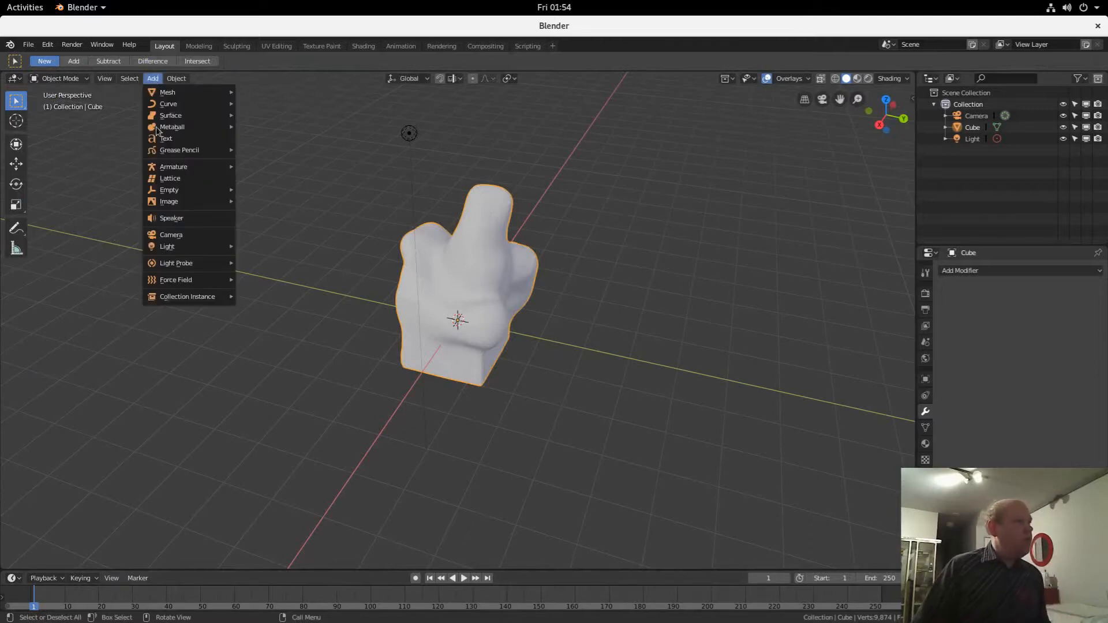
{"action": "mouse_move", "coordinate": [231, 93]}
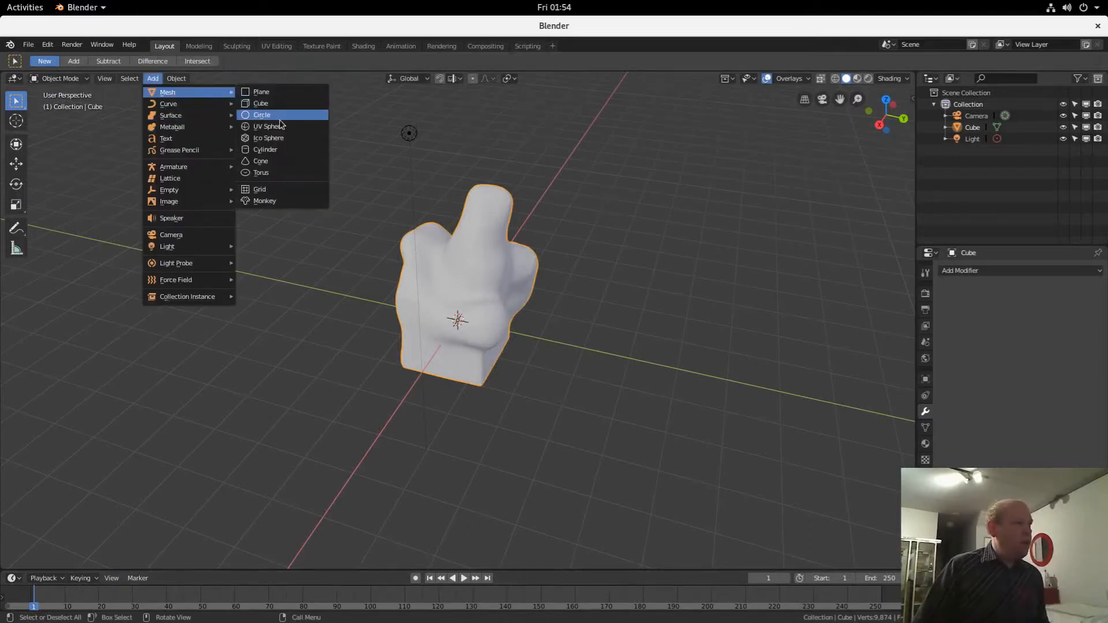
{"action": "left_click", "coordinate": [266, 149]}
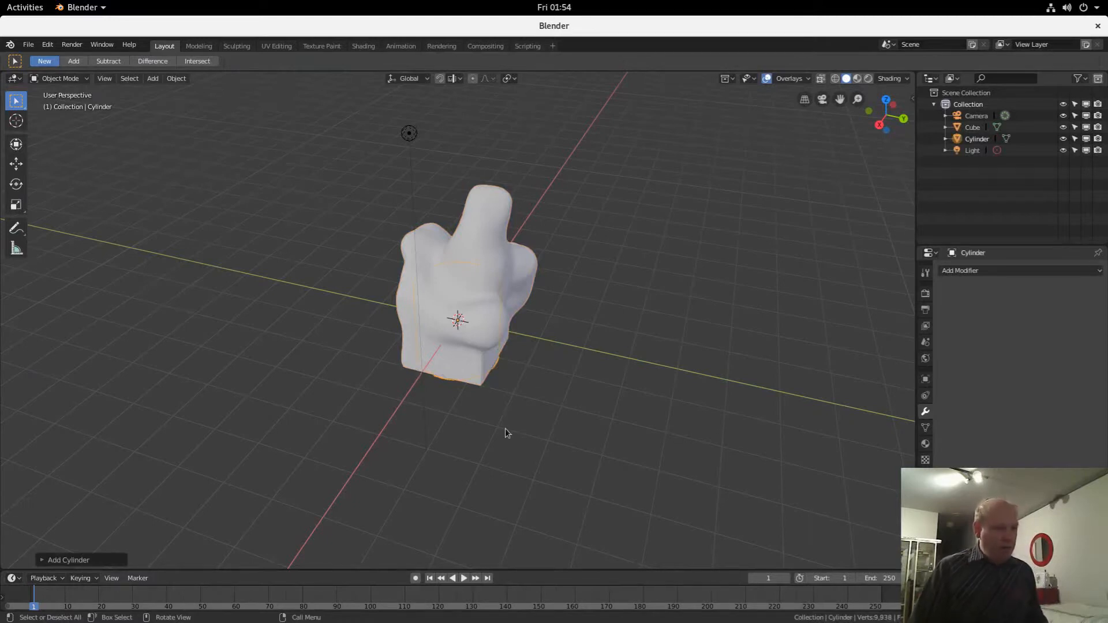
Move the cylinder clear of the sculpt, stretch it along Z and shrink it into a thin upright rod
{"action": "key", "text": "g"}
{"action": "left_click", "coordinate": [675, 474]}
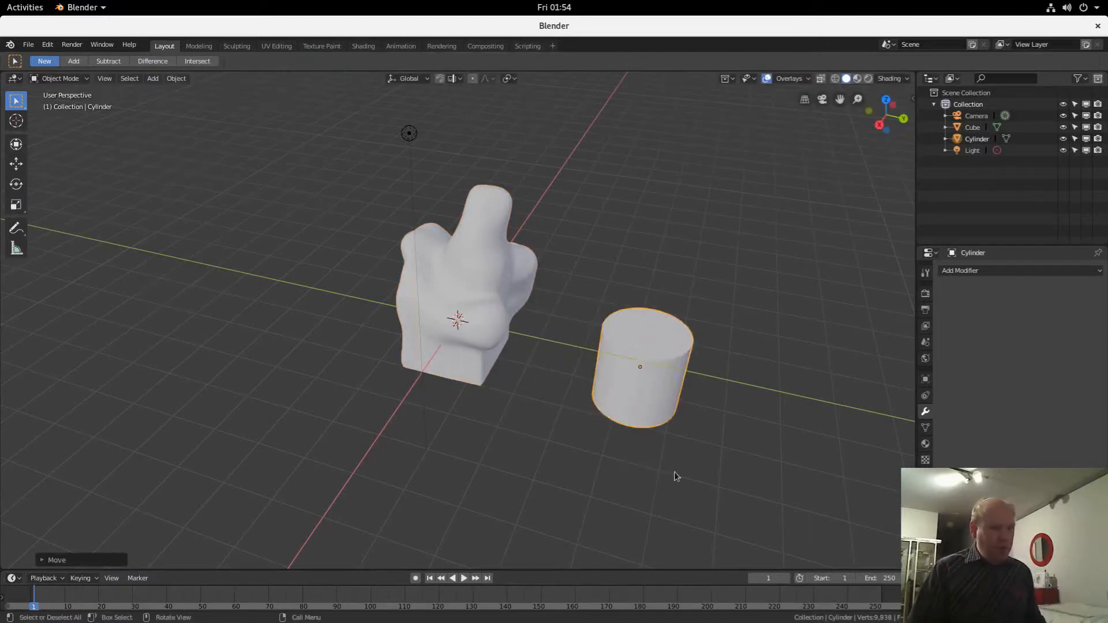
{"action": "key", "text": "s"}
{"action": "key", "text": "z"}
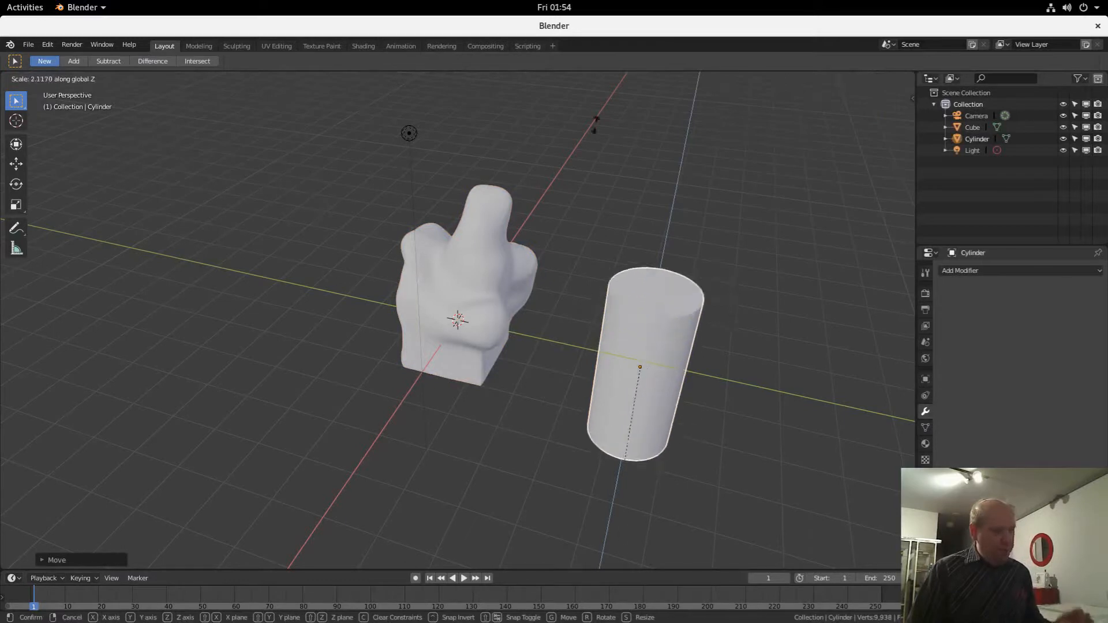
{"action": "left_click", "coordinate": [147, 408]}
{"action": "key", "text": "s"}
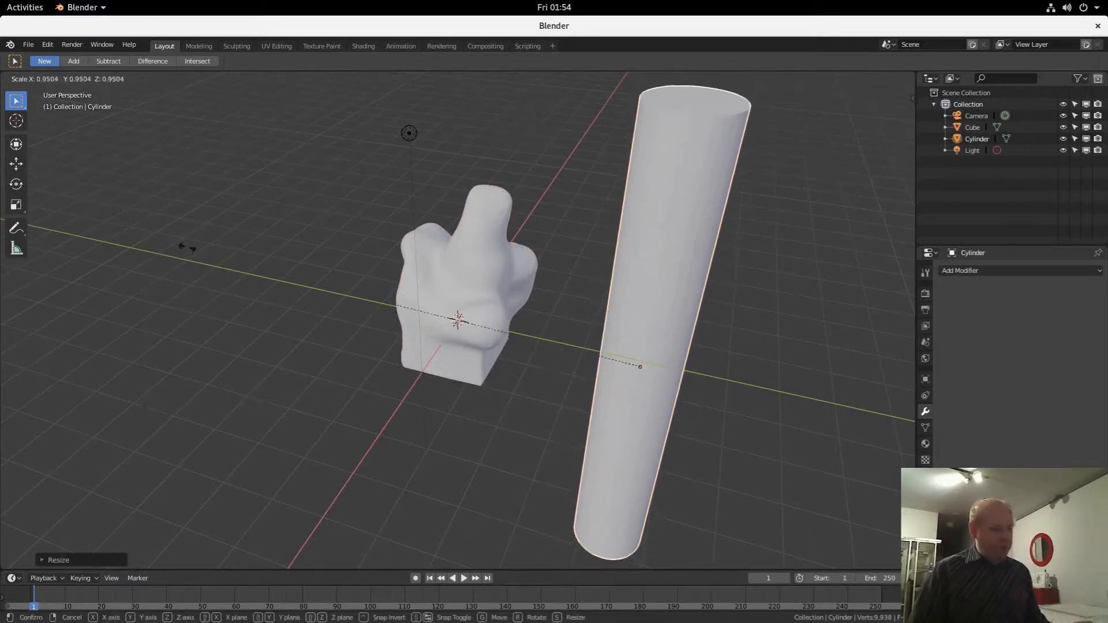
{"action": "left_click", "coordinate": [530, 406]}
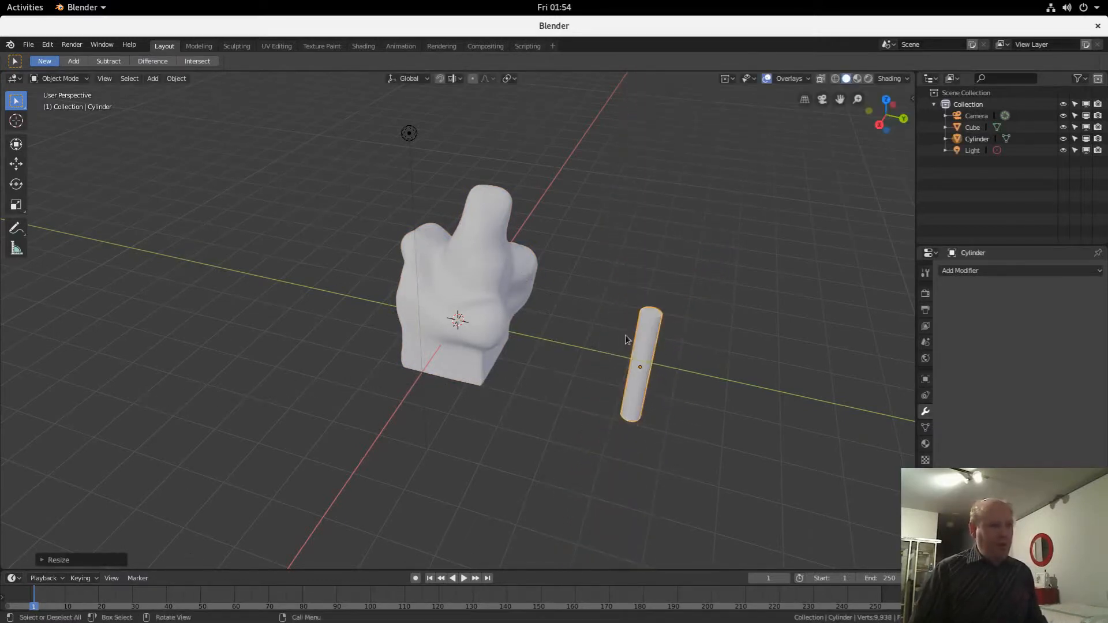
In front orthographic view, move the rod up and along X until it stands clear beside the sculpt
{"action": "key", "text": "KP_0"}
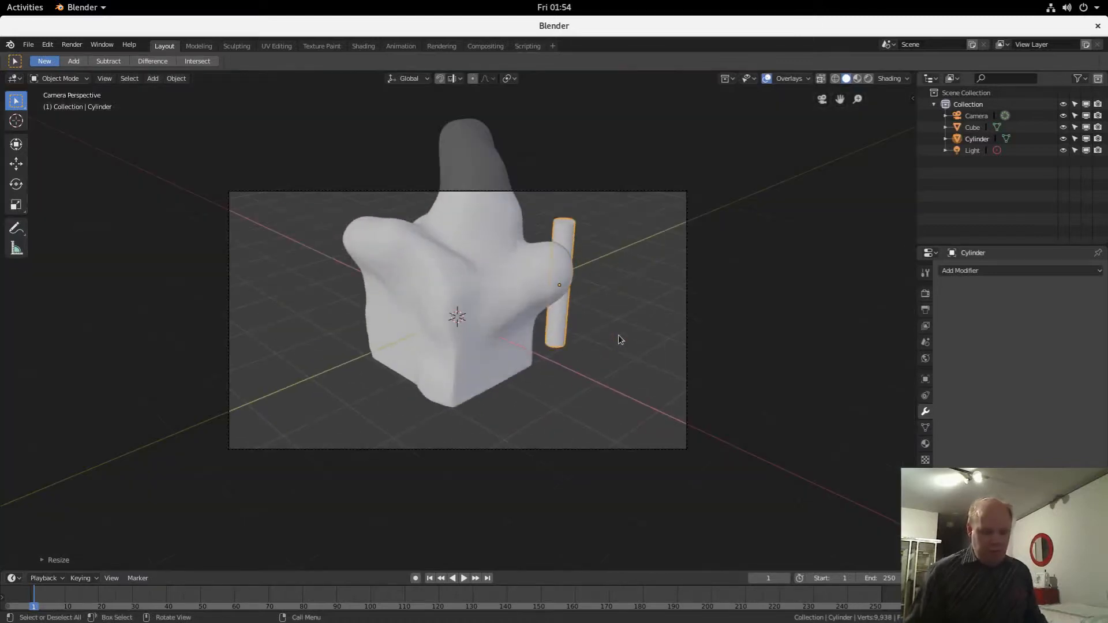
{"action": "key", "text": "KP_0"}
{"action": "key", "text": "KP_5"}
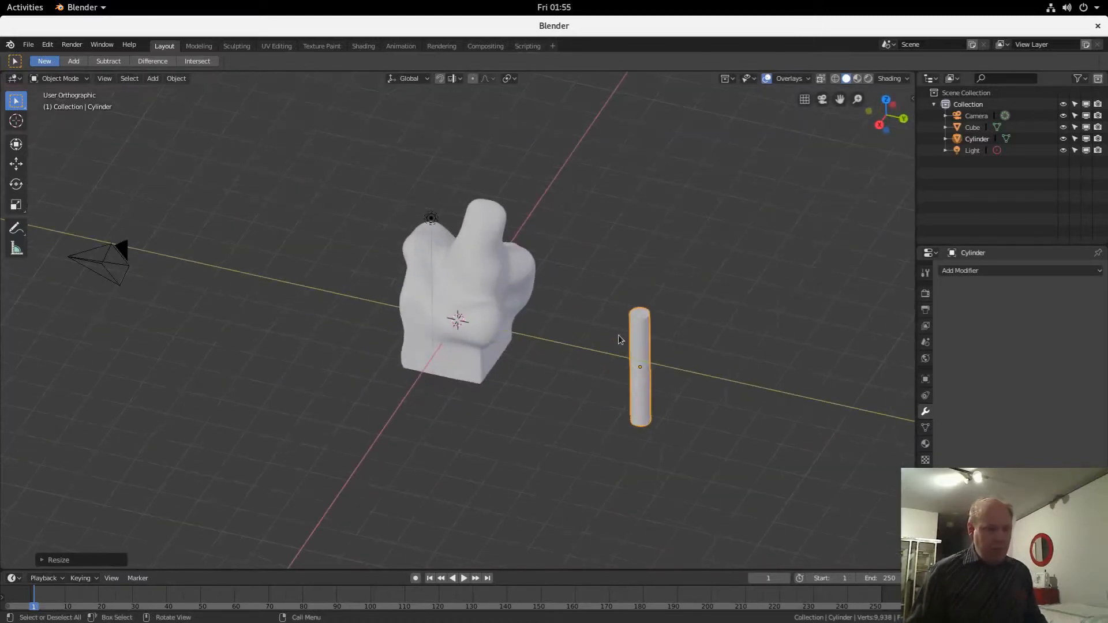
{"action": "key", "text": "KP_1"}
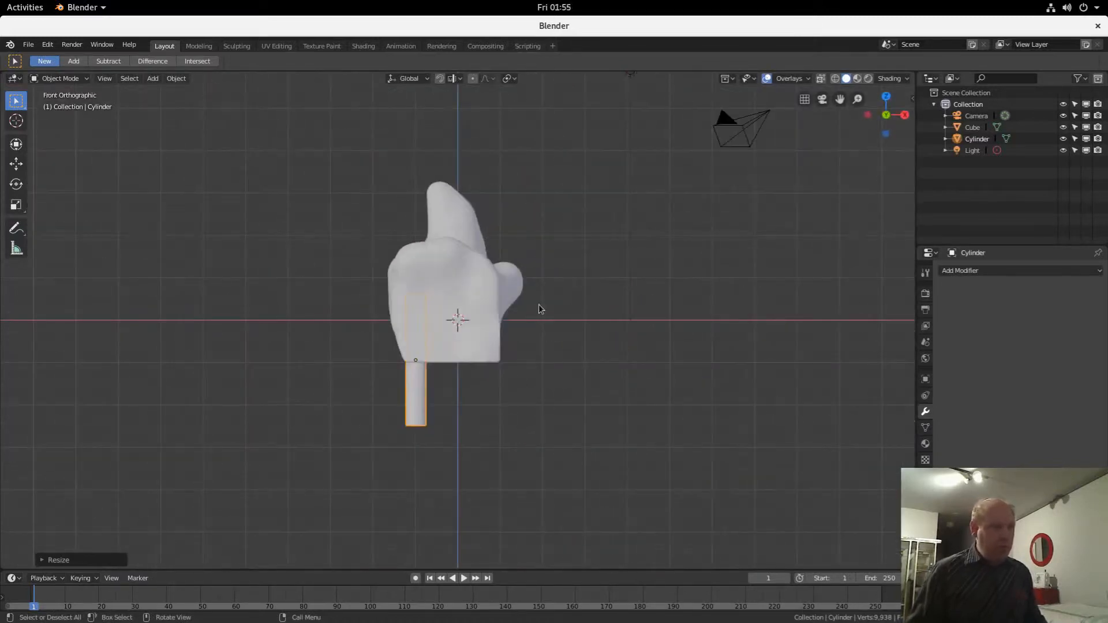
{"action": "key", "text": "g"}
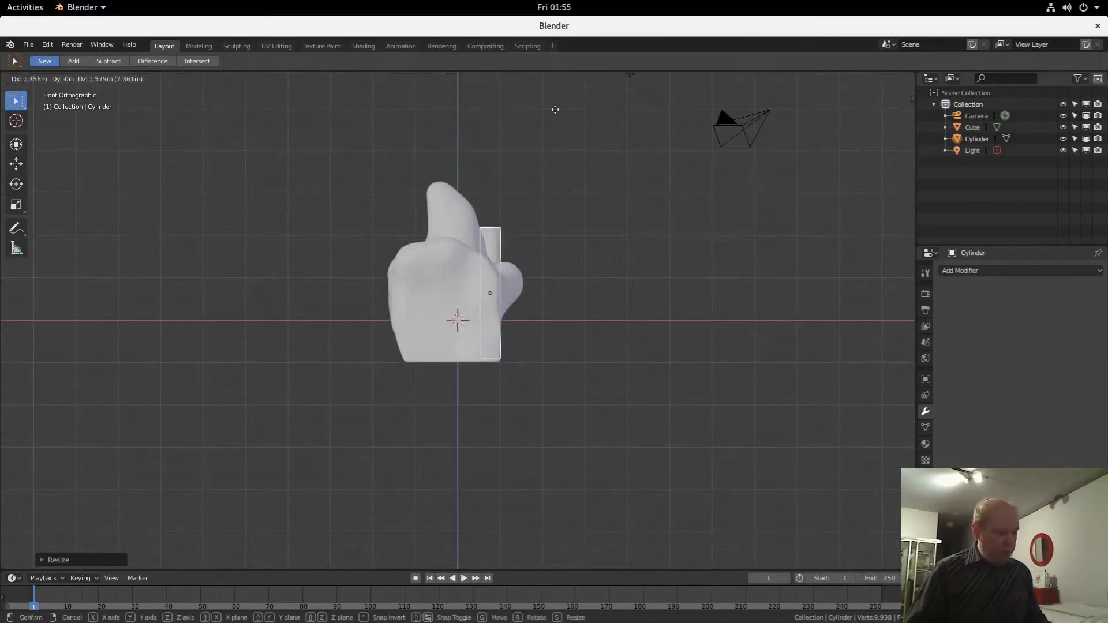
{"action": "left_click", "coordinate": [608, 85]}
{"action": "key", "text": "r"}
{"action": "key", "text": "x"}
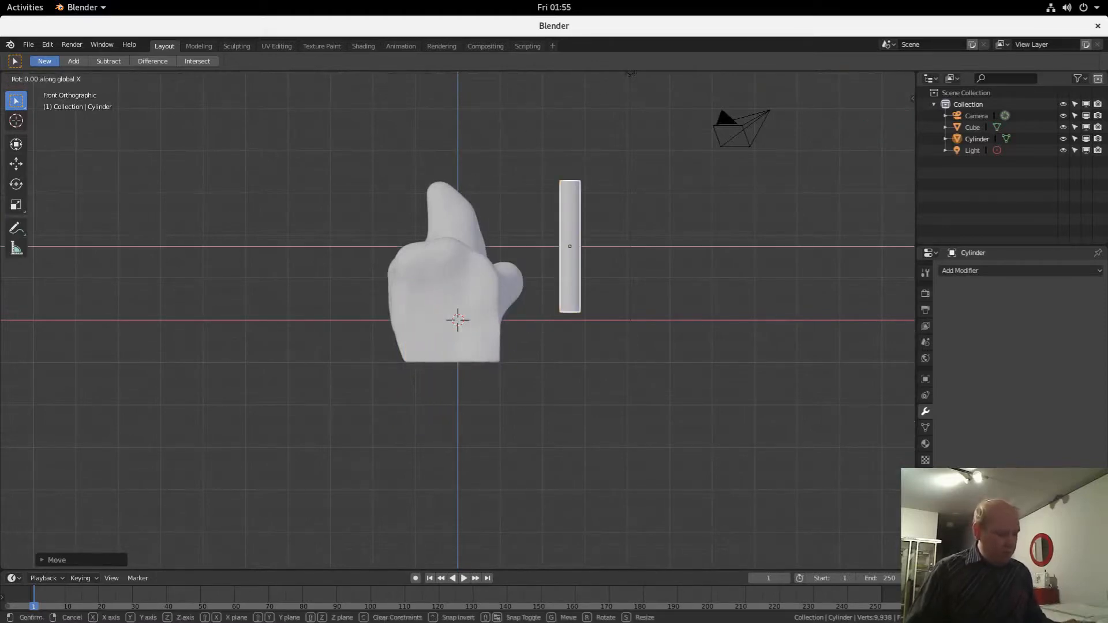
{"action": "left_click", "coordinate": [267, 167]}
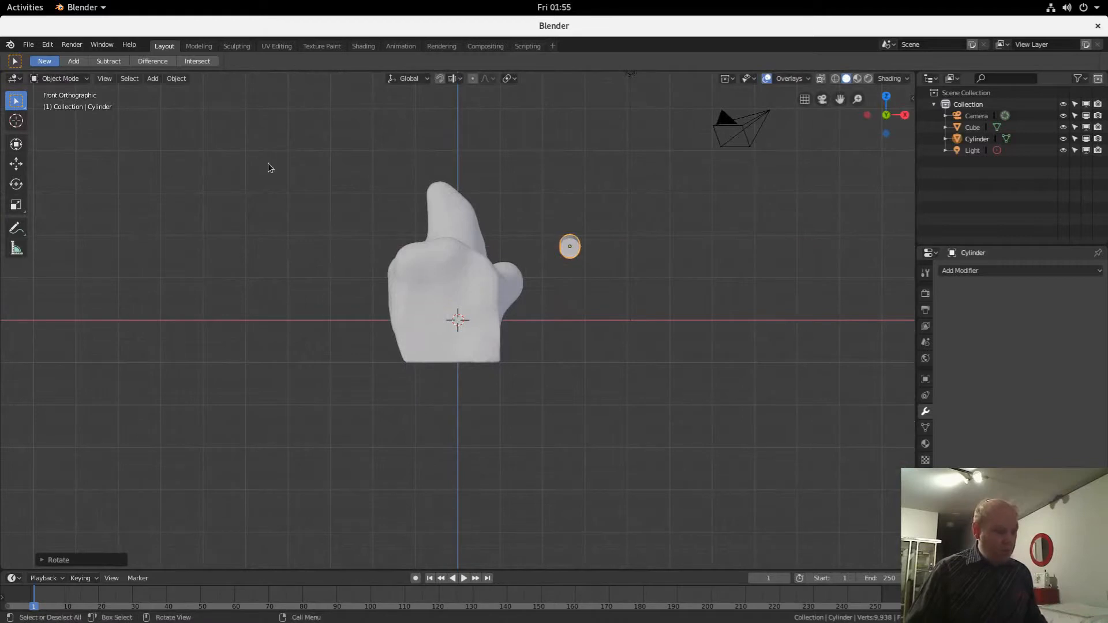
{"action": "key", "text": "ctrl+z"}
Rotate the rod about the global Y axis until it lies horizontally
{"action": "key", "text": "r"}
{"action": "key", "text": "y"}
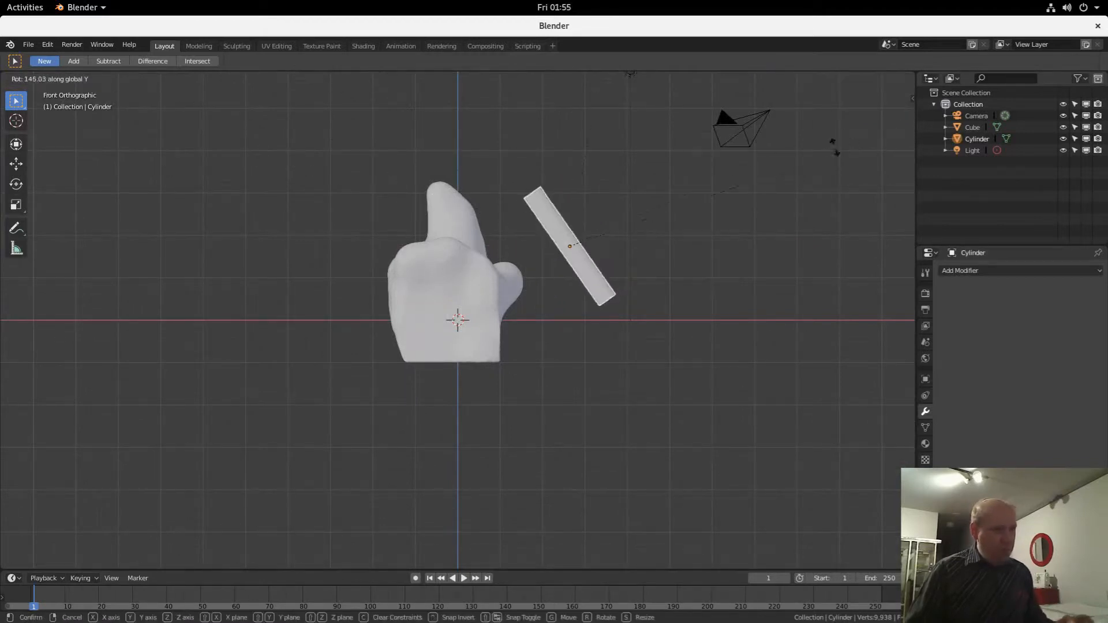
{"action": "left_click", "coordinate": [596, 142]}
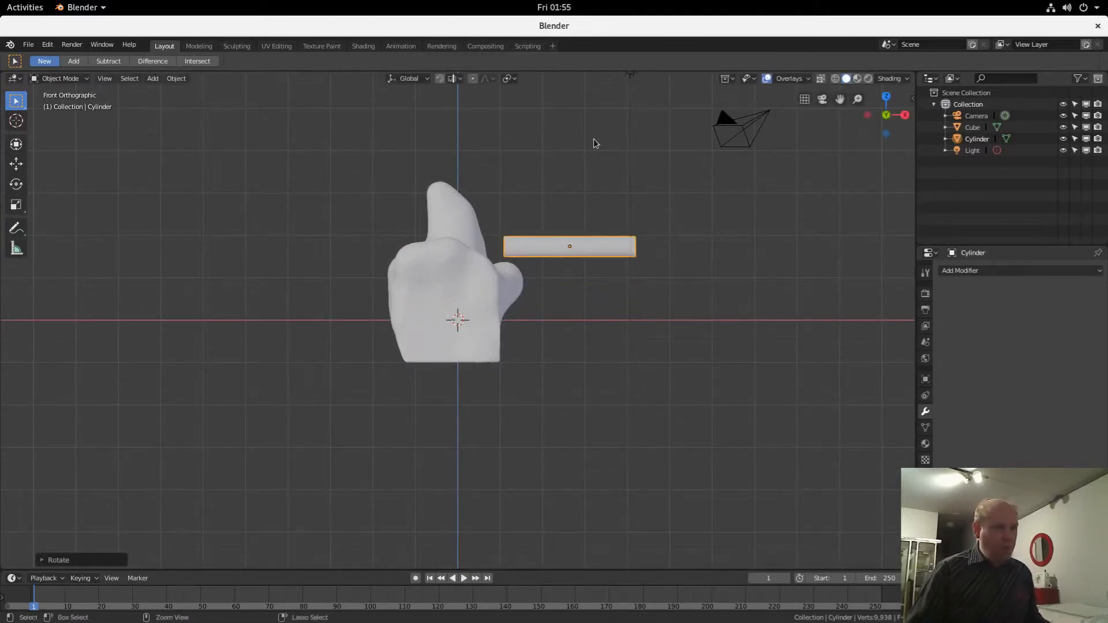
Position the horizontal rod through the sculpt's tall protrusion, aligning it in the front and right orthographic views
{"action": "key", "text": "g"}
{"action": "left_click", "coordinate": [482, 113]}
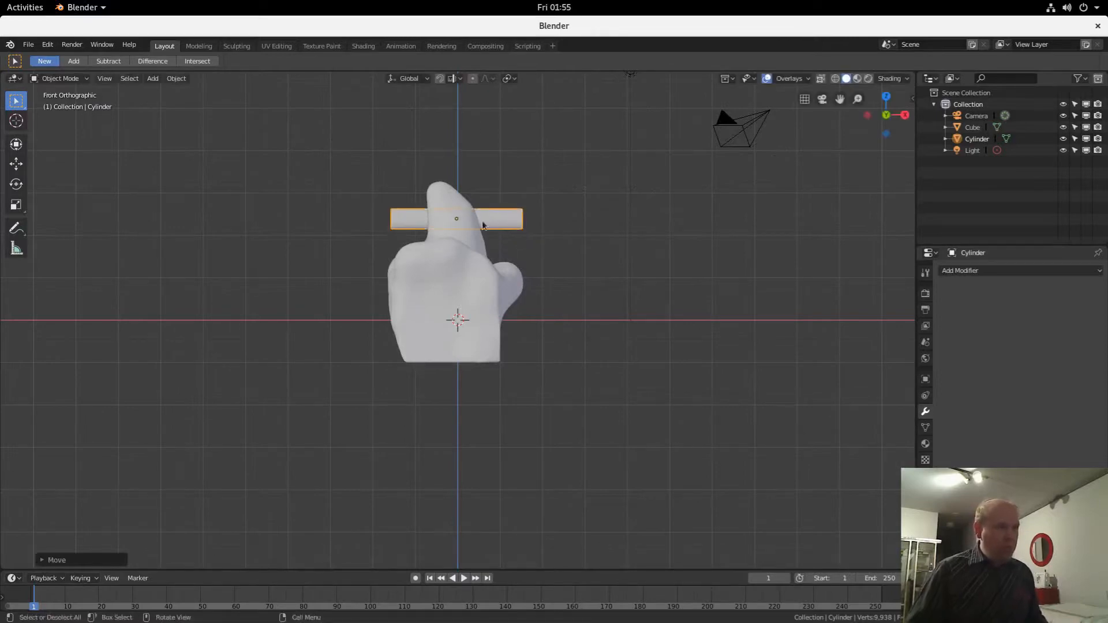
{"action": "key", "text": "KP_0"}
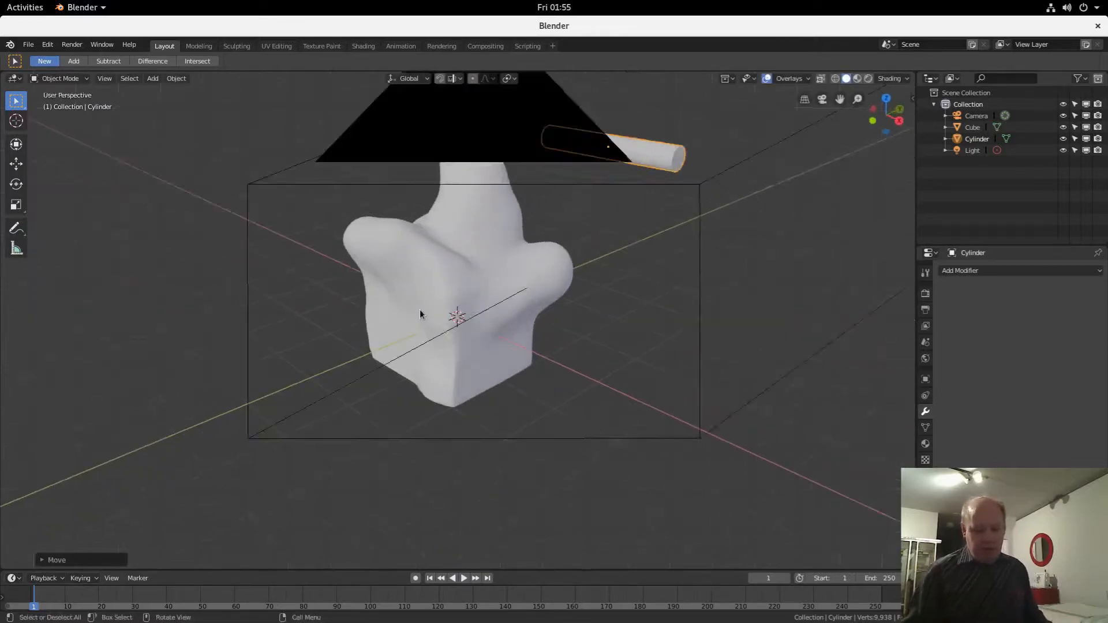
{"action": "key", "text": "KP_0"}
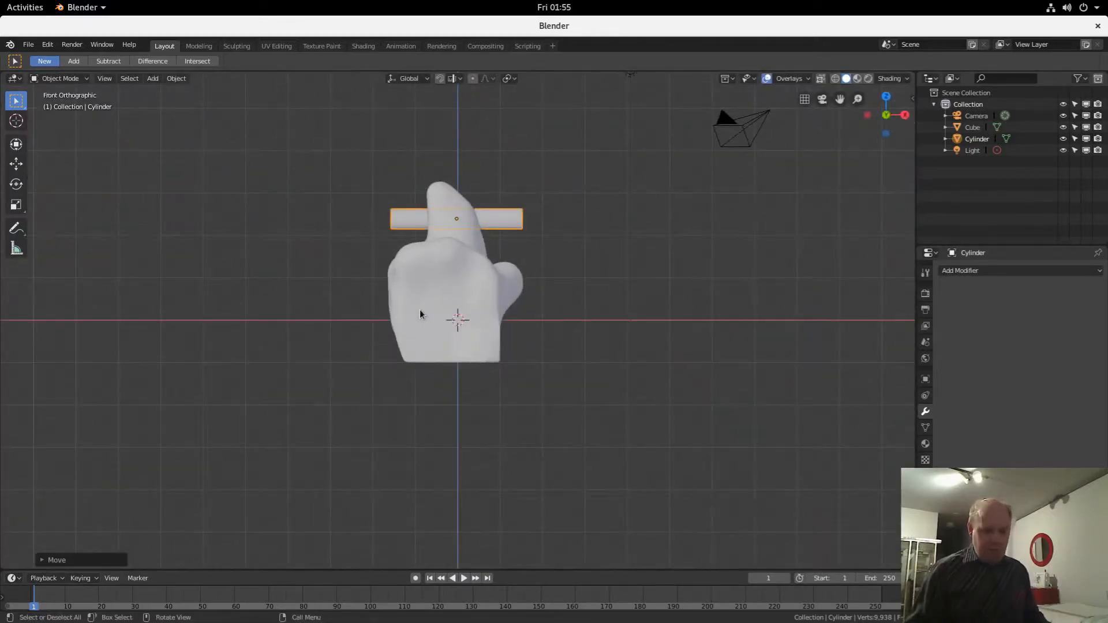
{"action": "key", "text": "KP_3"}
{"action": "key", "text": "g"}
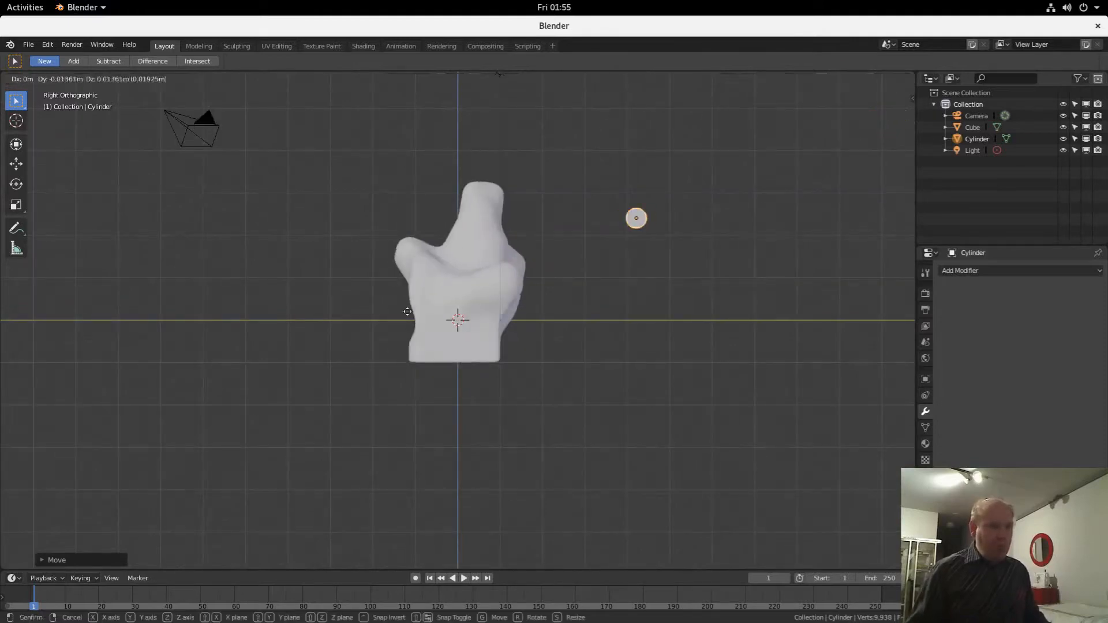
{"action": "left_click", "coordinate": [265, 320]}
Add a Boolean modifier to the sculpt, set it to Difference with the cylinder as its object, and apply it
{"action": "mouse_move", "coordinate": [439, 293]}
{"action": "middle_mouse_down"}
{"action": "mouse_move", "coordinate": [366, 321]}
{"action": "mouse_move", "coordinate": [280, 329]}
{"action": "mouse_move", "coordinate": [399, 290]}
{"action": "mouse_move", "coordinate": [473, 293]}
{"action": "mouse_move", "coordinate": [433, 246]}
{"action": "mouse_move", "coordinate": [465, 177]}
{"action": "middle_mouse_up"}
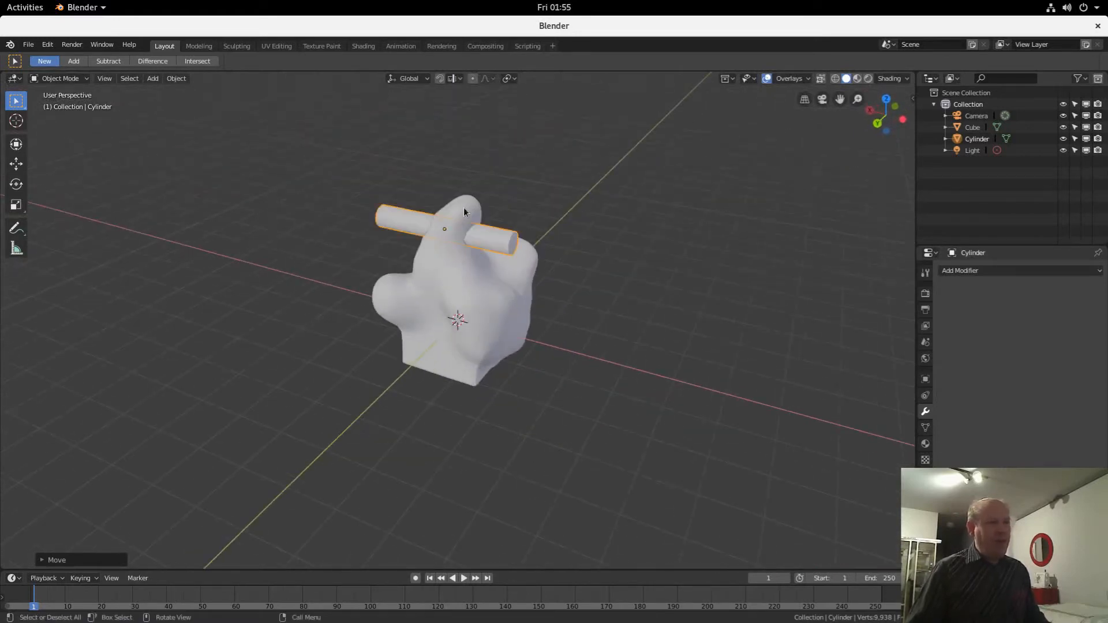
{"action": "left_click", "coordinate": [464, 209]}
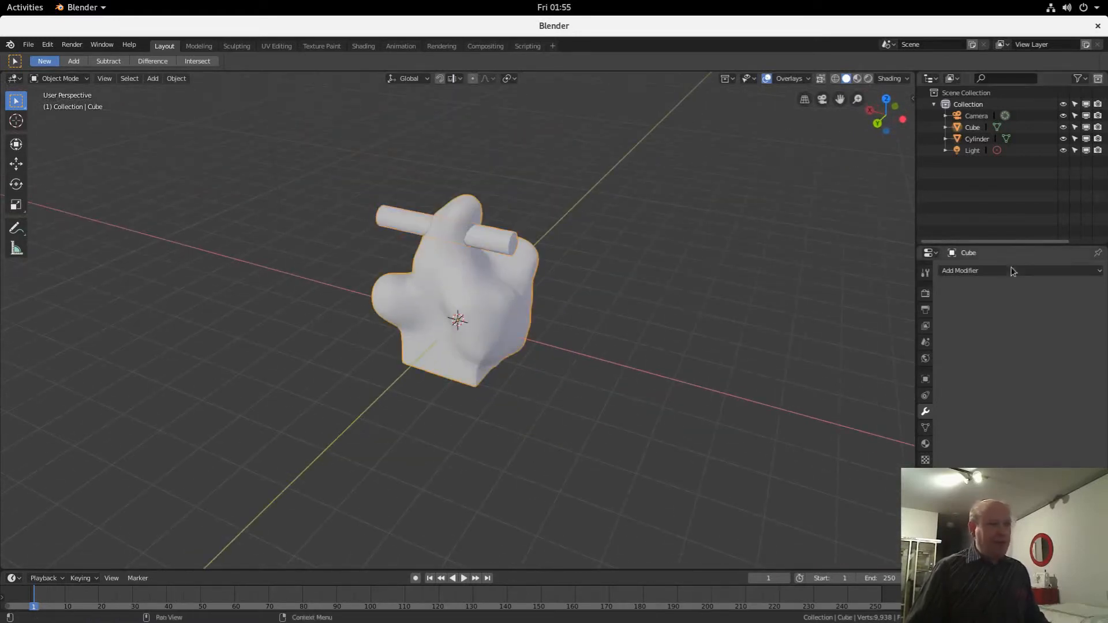
{"action": "left_click", "coordinate": [946, 271]}
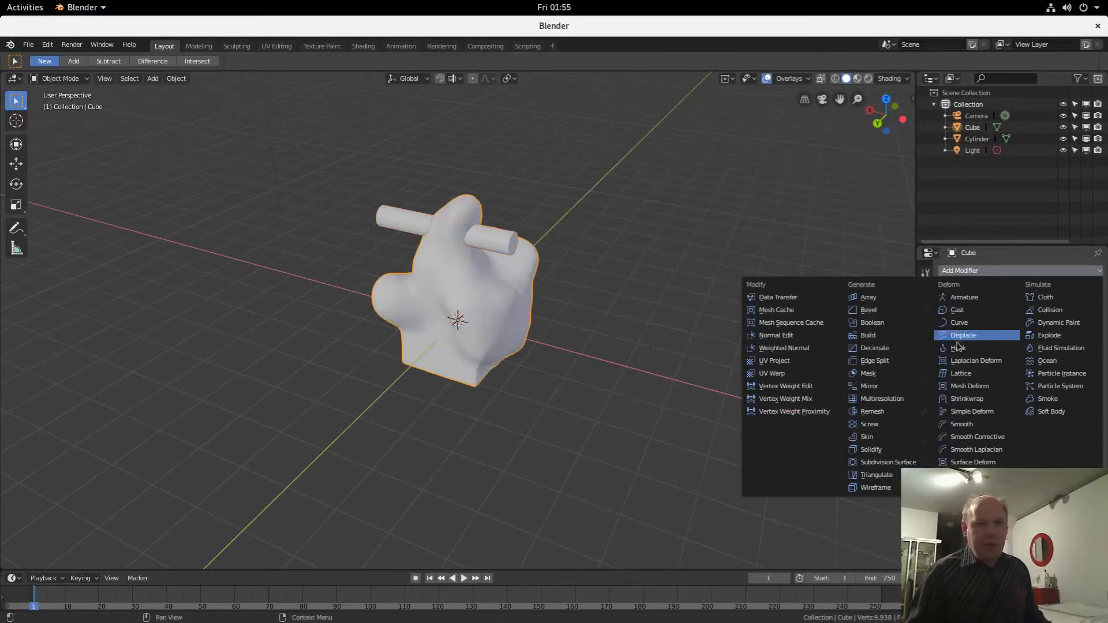
{"action": "left_click", "coordinate": [872, 323]}
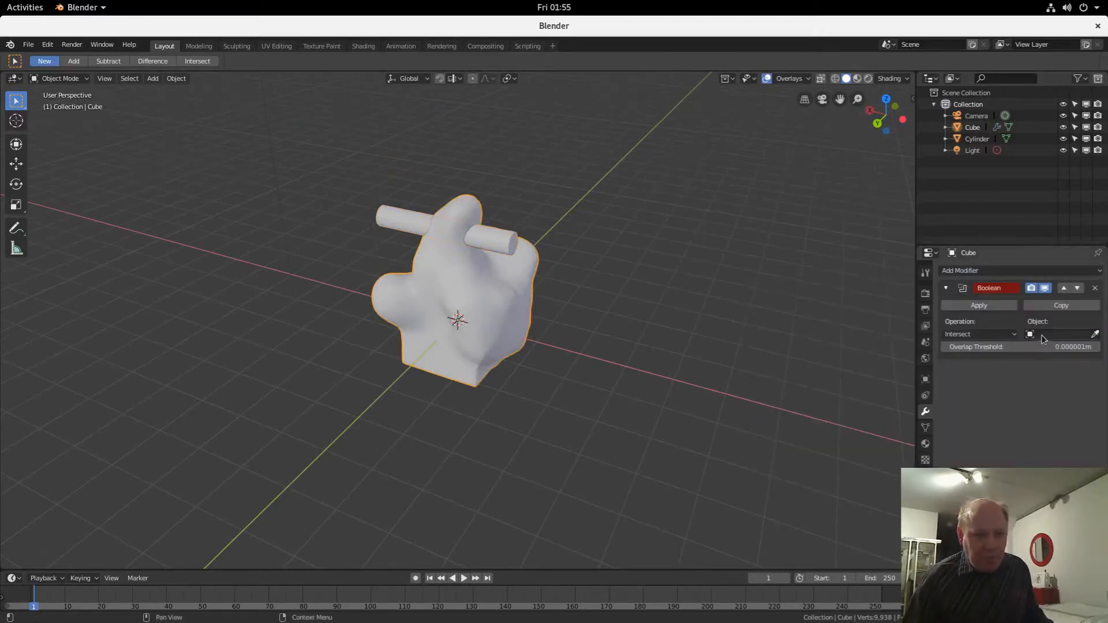
{"action": "left_click", "coordinate": [1009, 335]}
{"action": "left_click", "coordinate": [990, 298]}
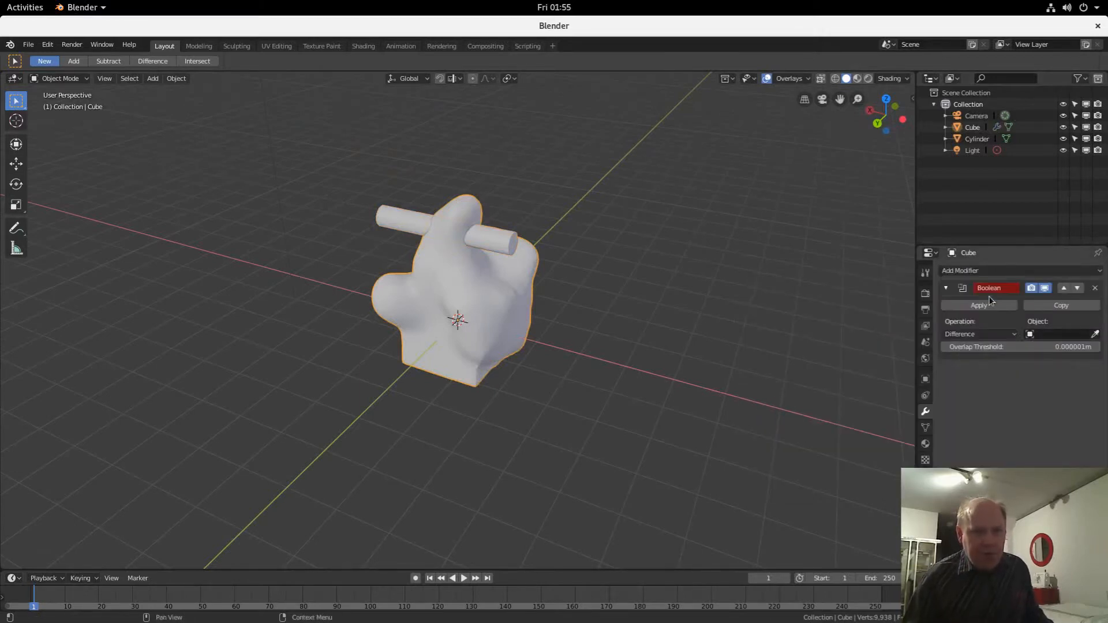
{"action": "left_click", "coordinate": [1094, 334]}
{"action": "left_click", "coordinate": [406, 226]}
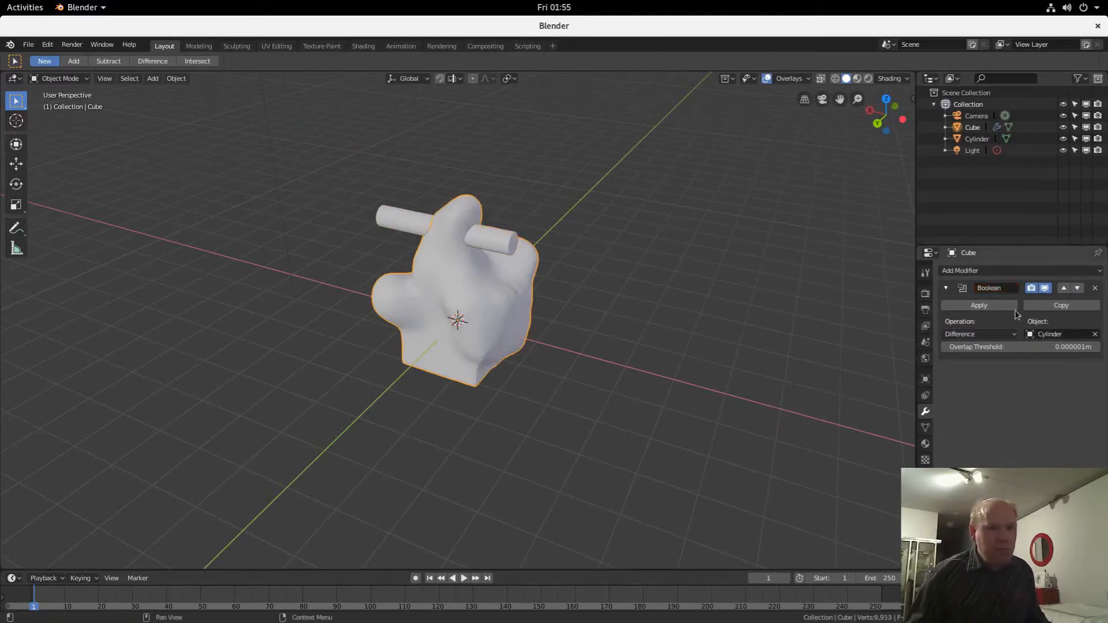
{"action": "left_click", "coordinate": [1003, 306]}
Delete the cylinder and examine the hole cut through the tall protrusion
{"action": "left_click", "coordinate": [386, 217]}
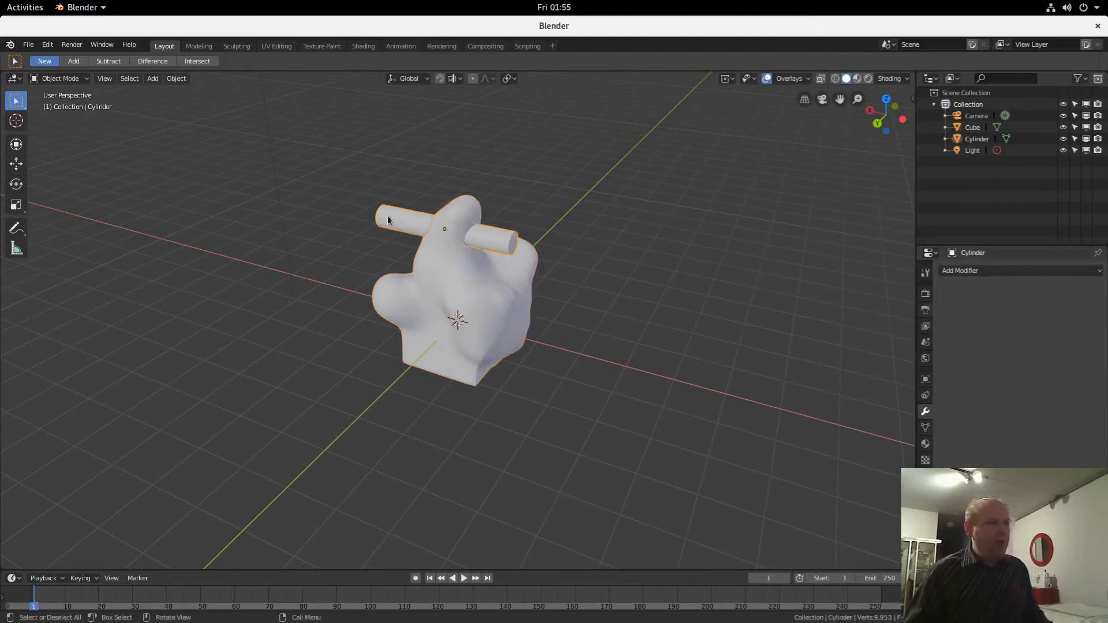
{"action": "right_click", "coordinate": [387, 216]}
{"action": "key", "text": "x"}
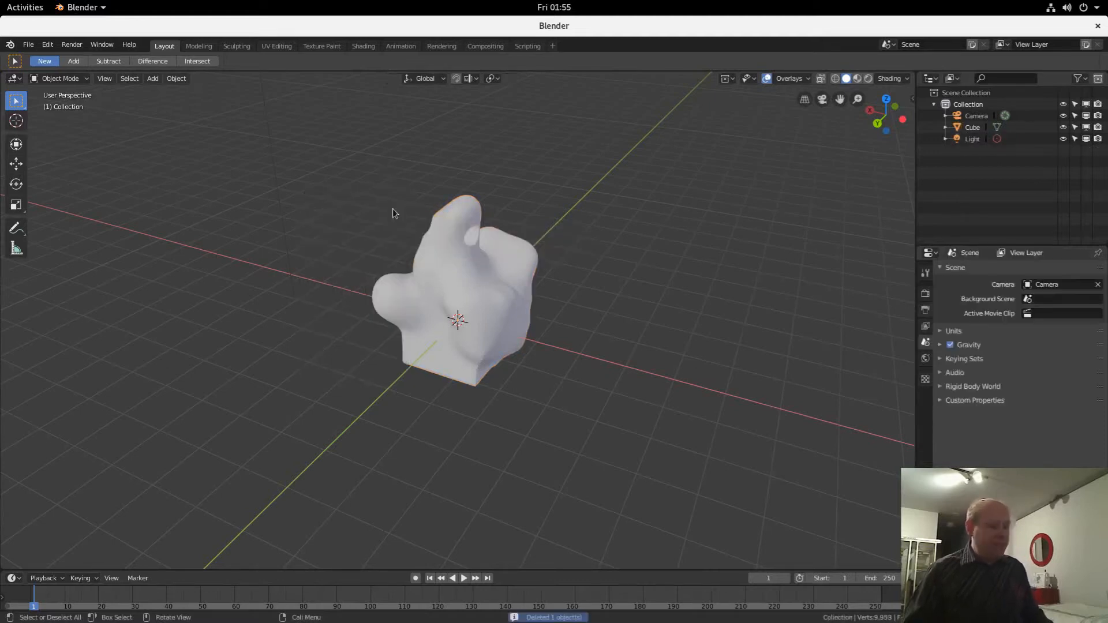
{"action": "middle_click_drag", "start_coordinate": [552, 232], "coordinate": [708, 212]}
{"action": "scroll", "coordinate": [457, 227], "scroll_direction": "up", "scroll_amount": 4}
{"action": "scroll", "coordinate": [457, 229], "scroll_direction": "down", "scroll_amount": 3}
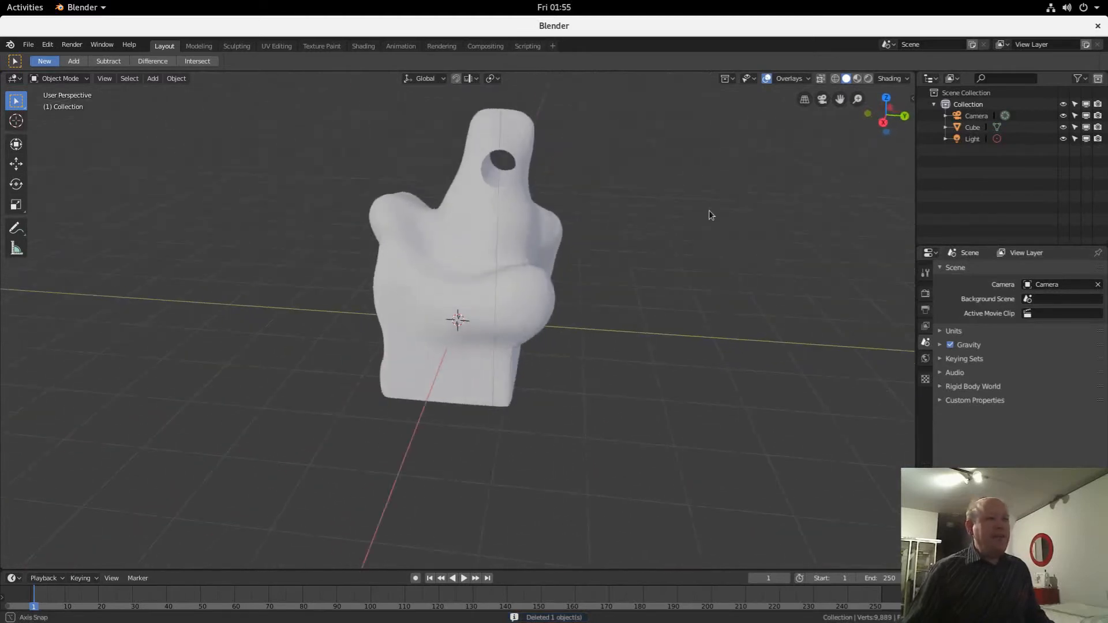
{"action": "scroll", "coordinate": [550, 176], "scroll_direction": "up", "scroll_amount": 3}
{"action": "scroll", "coordinate": [552, 190], "scroll_direction": "down", "scroll_amount": 3}
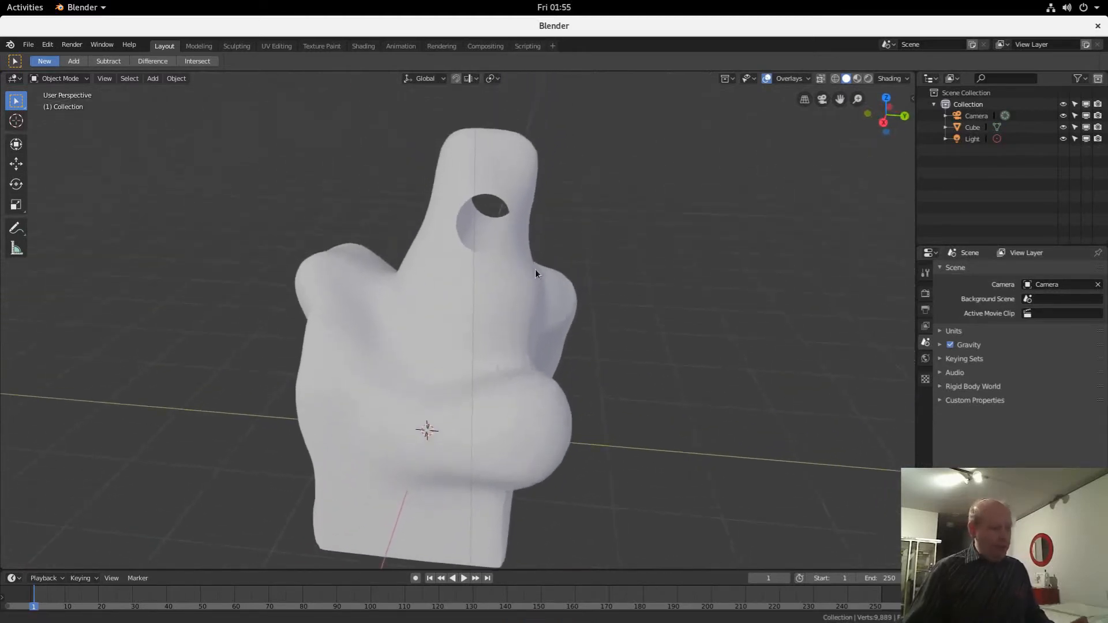
{"action": "middle_click_drag", "start_coordinate": [612, 220], "coordinate": [634, 215]}
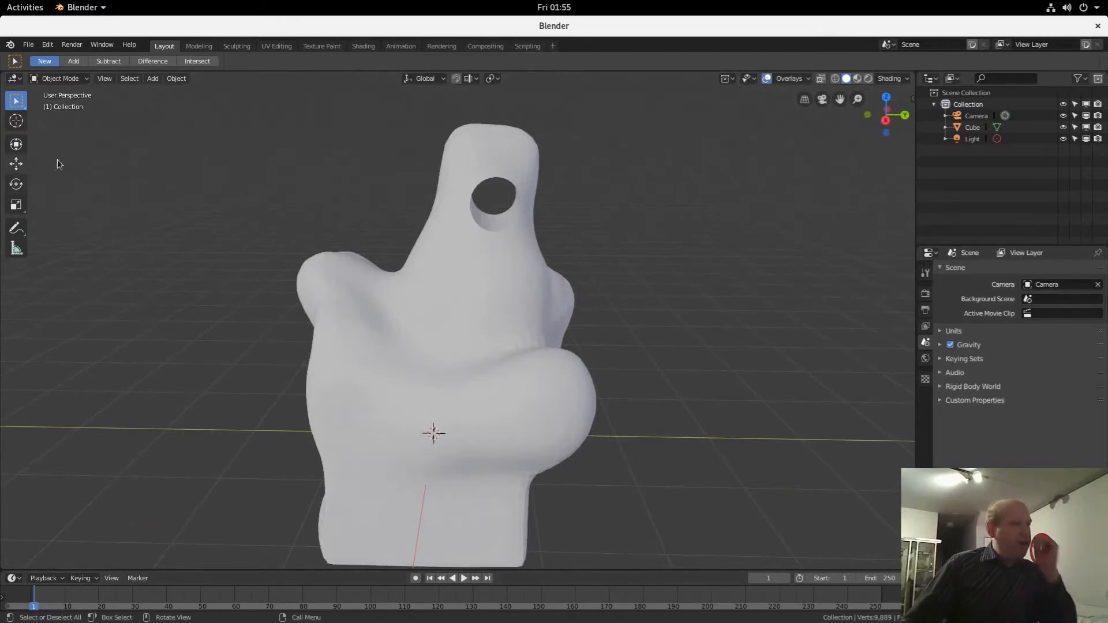
Add a cube mesh at the 3D cursor inside the sculpt, keeping Solid viewport shading
{"action": "left_click", "coordinate": [80, 65]}
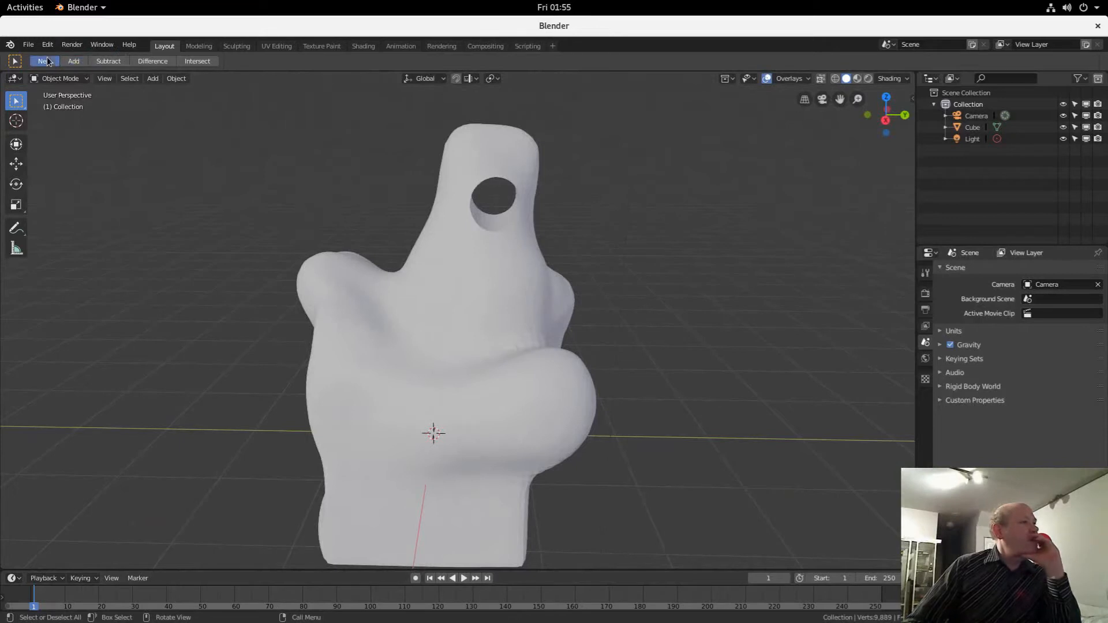
{"action": "left_click", "coordinate": [153, 79]}
{"action": "mouse_move", "coordinate": [155, 88]}
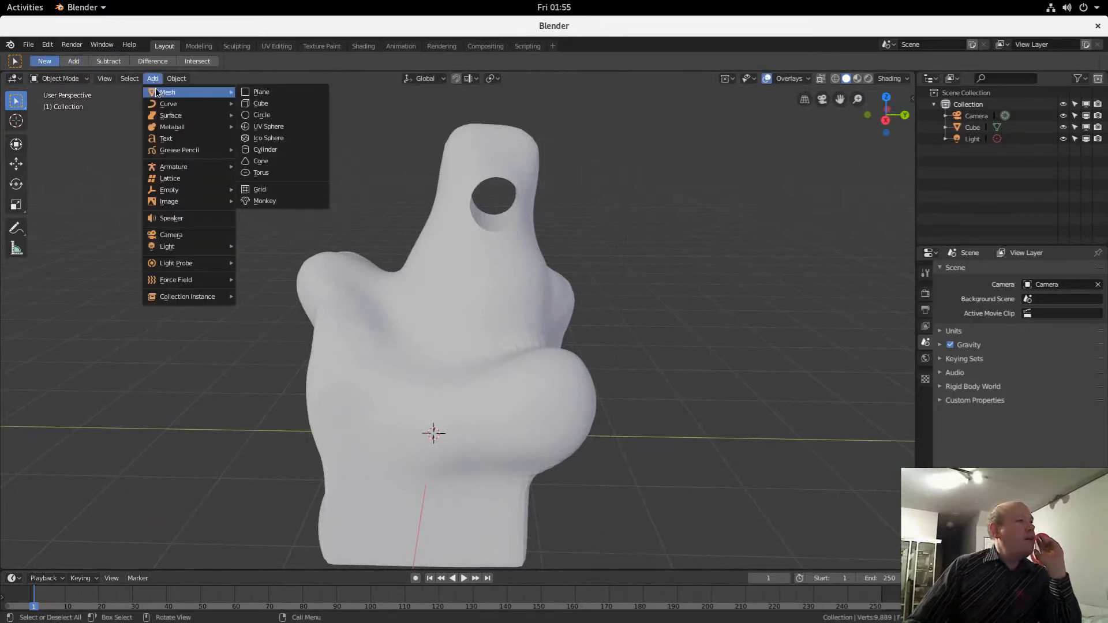
{"action": "left_click", "coordinate": [264, 105]}
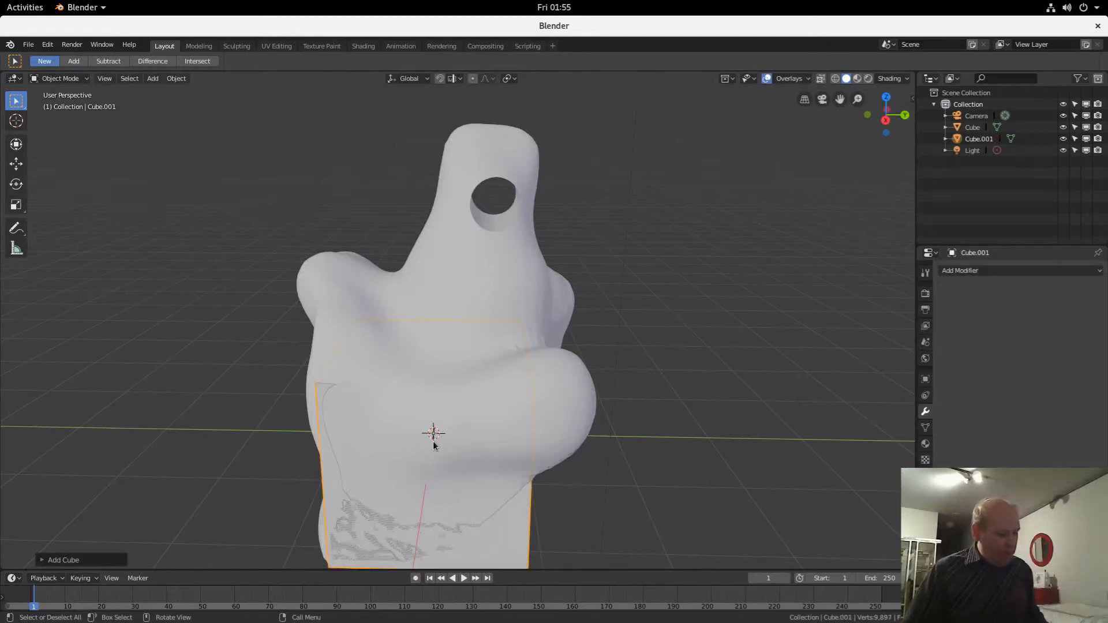
{"action": "key", "text": "z"}
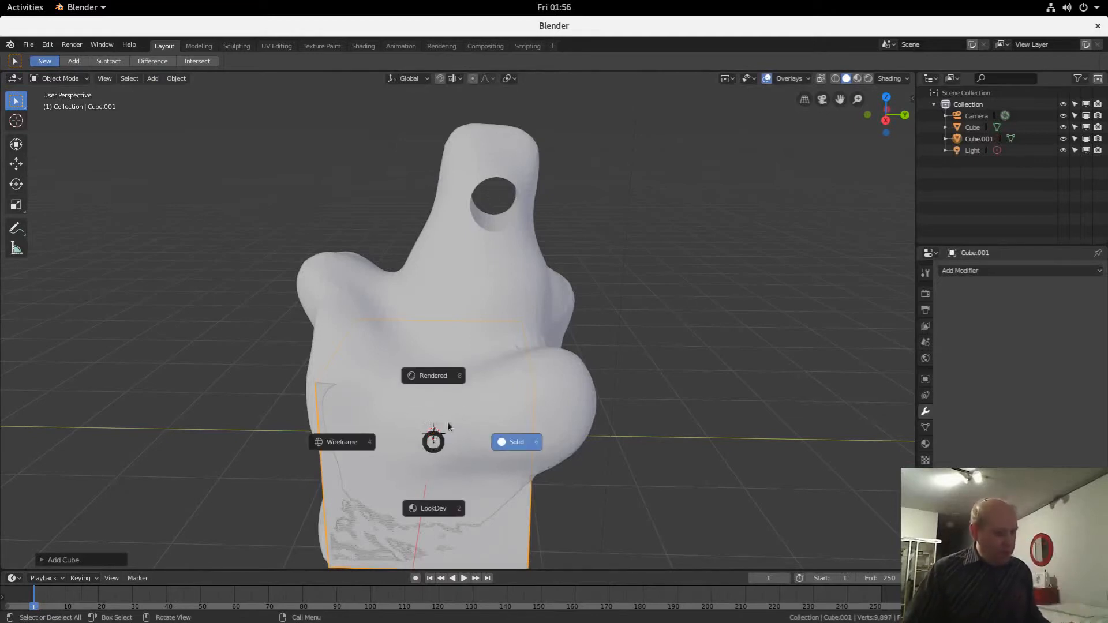
{"action": "left_click", "coordinate": [544, 393]}
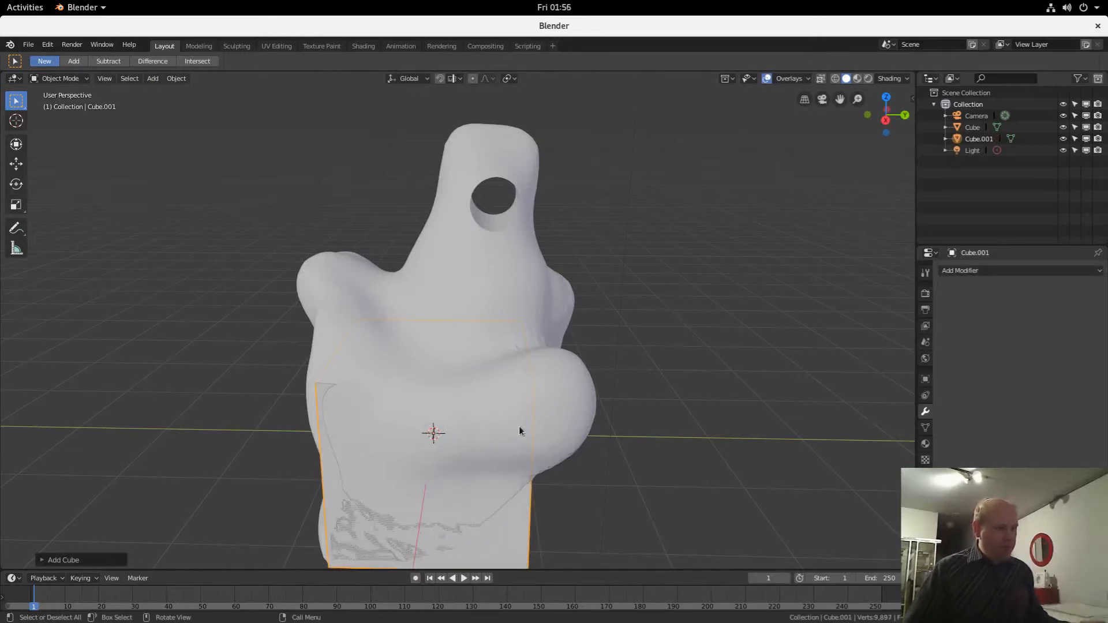
Scale the new cube down slightly along X and stretch it along Y until it extends past both sides of the sculpt
{"action": "key", "text": "s"}
{"action": "key", "text": "x"}
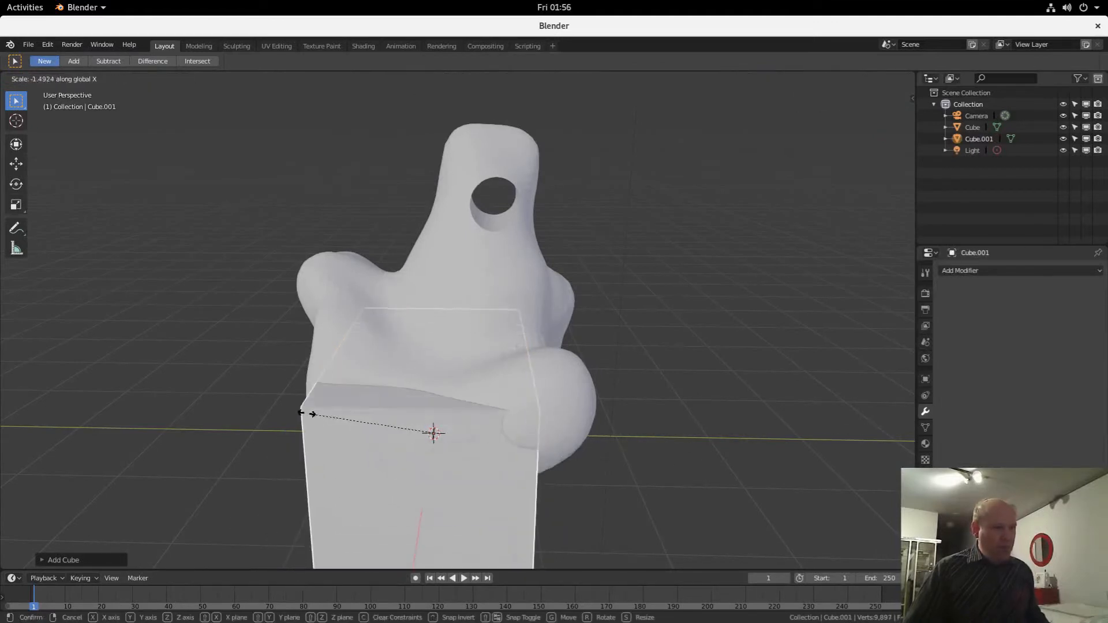
{"action": "left_click", "coordinate": [500, 417]}
{"action": "key", "text": "s"}
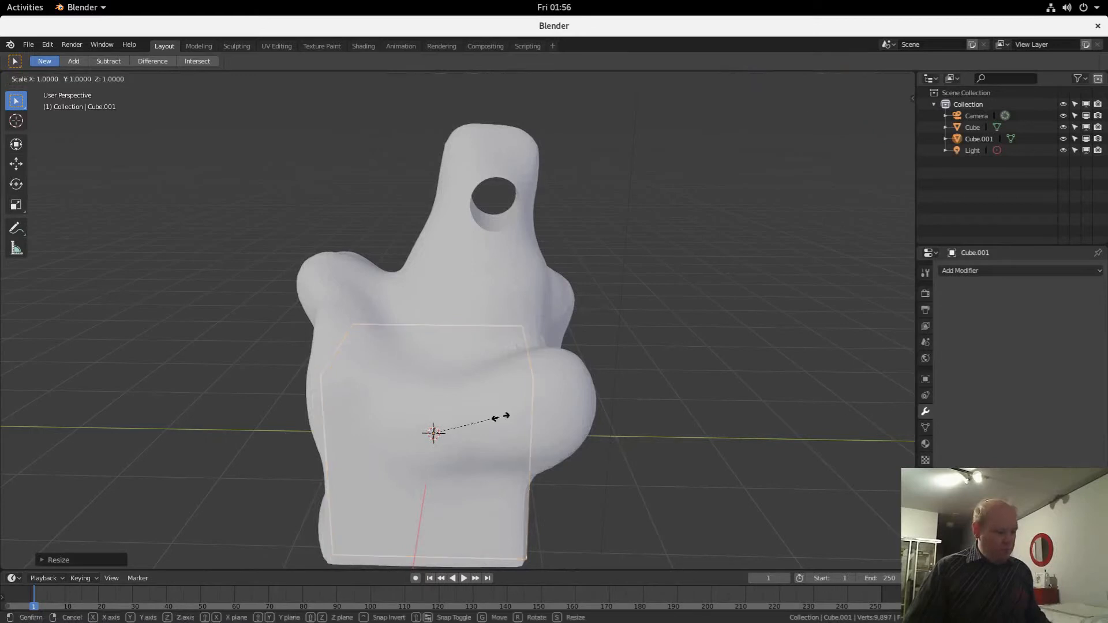
{"action": "key", "text": "x"}
{"action": "left_click", "coordinate": [471, 297]}
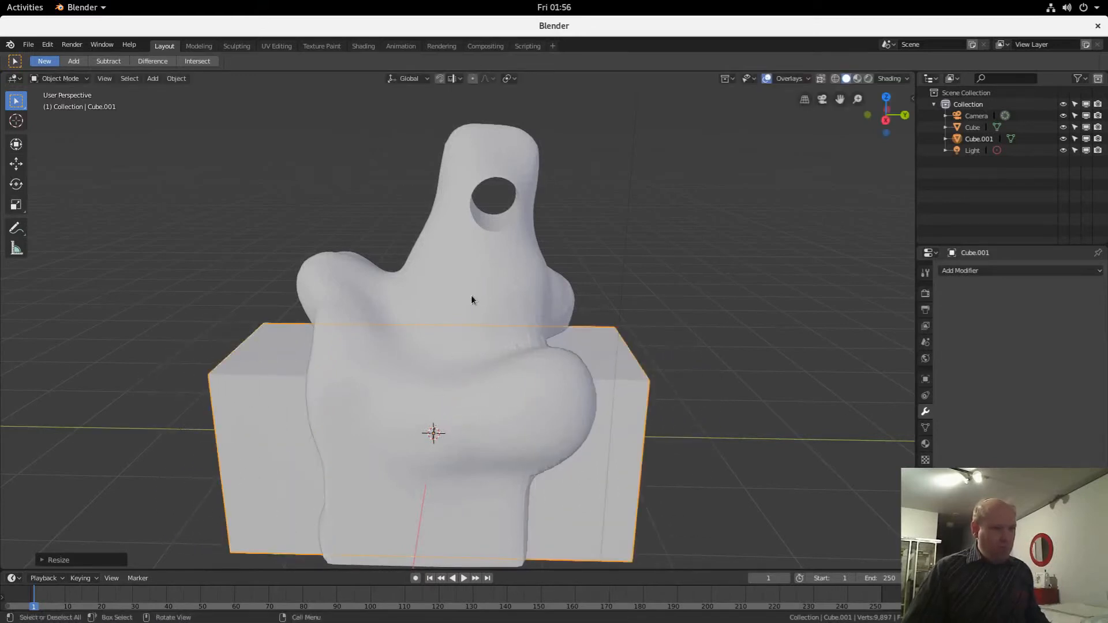
Flatten the box along Z, and in front view move it up along +X until it sticks out of the sculpt's +X side
{"action": "key", "text": "s"}
{"action": "key", "text": "z"}
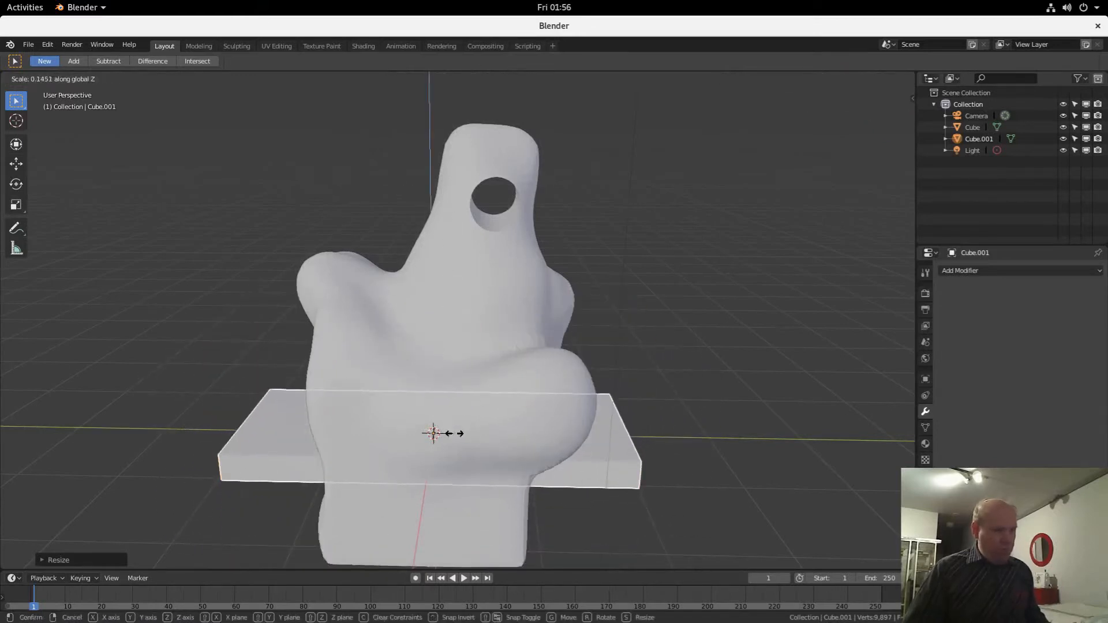
{"action": "left_click", "coordinate": [459, 410]}
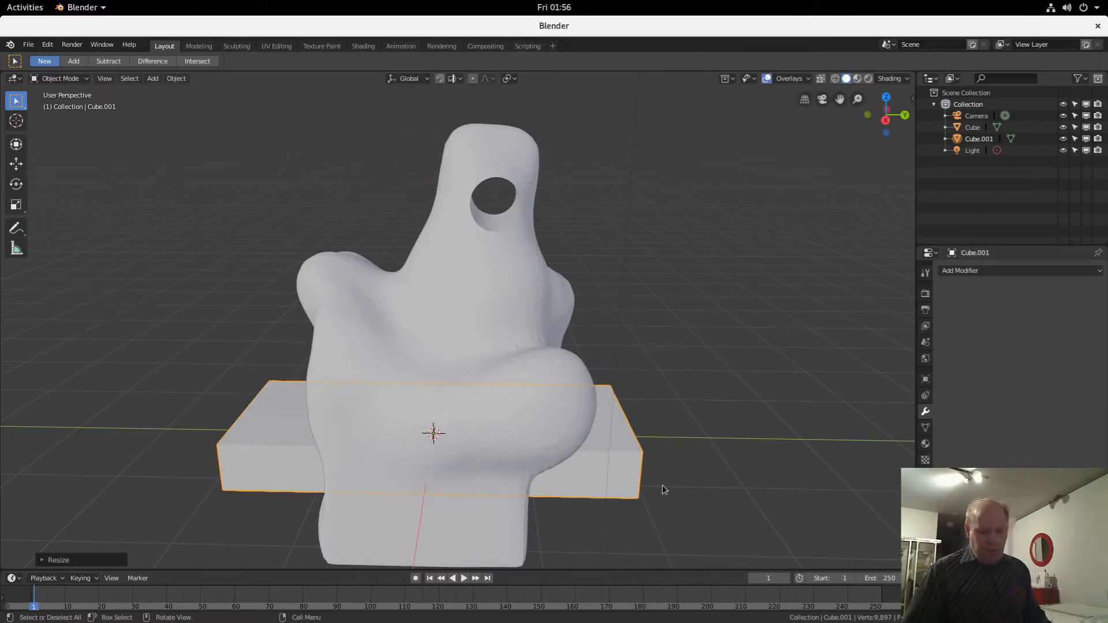
{"action": "key", "text": "KP_1"}
{"action": "key", "text": "g"}
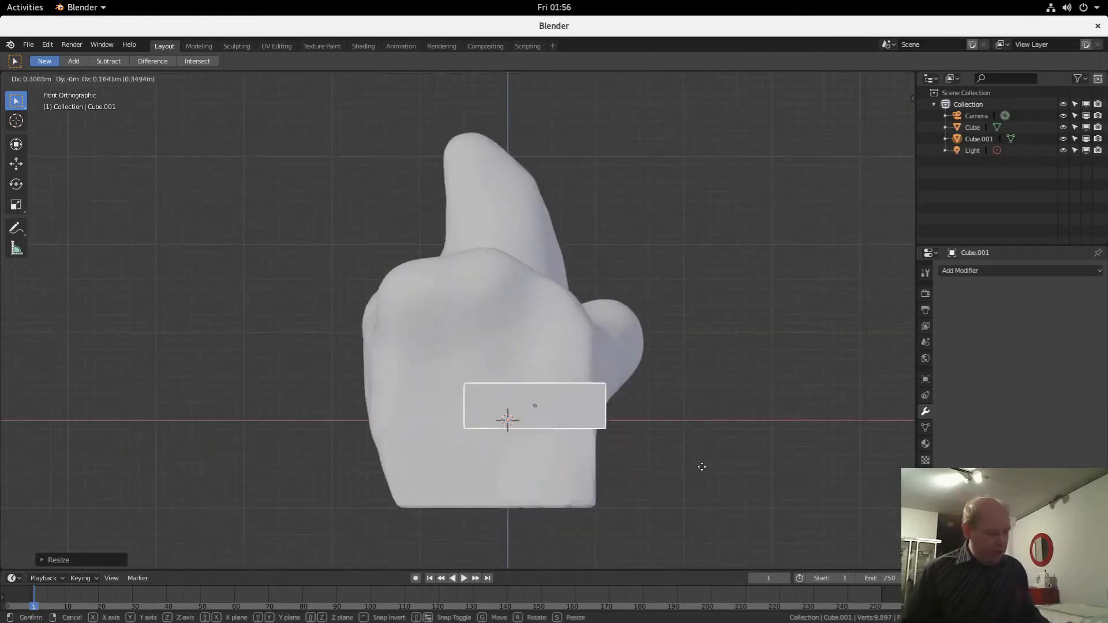
{"action": "left_click", "coordinate": [758, 431]}
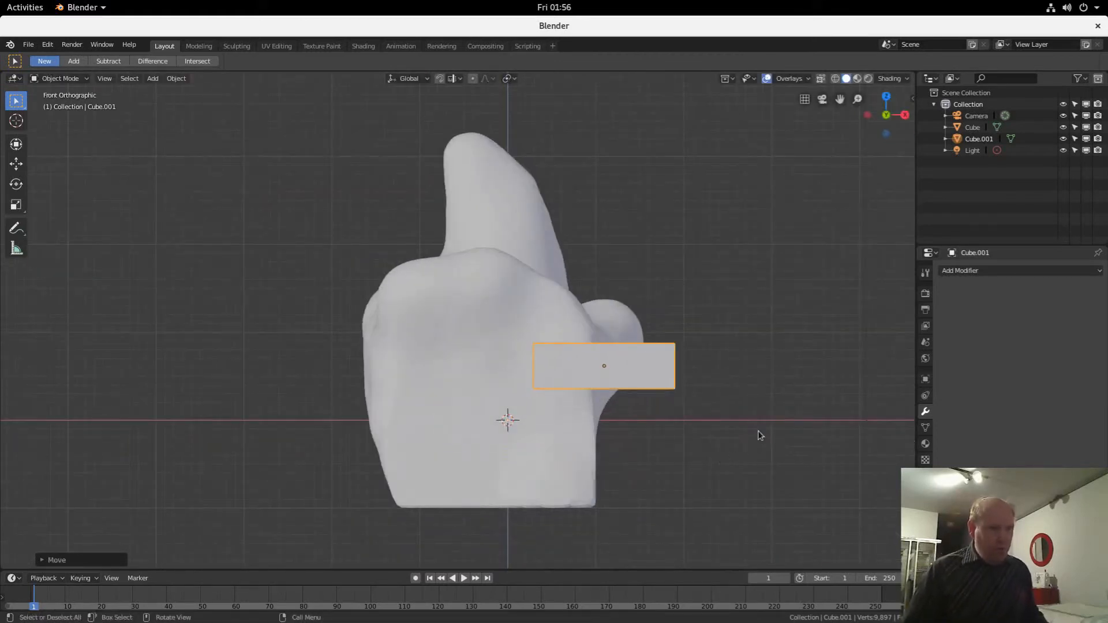
Add a Boolean modifier to the sculpt, set it to Difference with the flattened box Cube.001 as its object, and apply it
{"action": "key", "text": "KP_3"}
{"action": "left_click", "coordinate": [520, 255]}
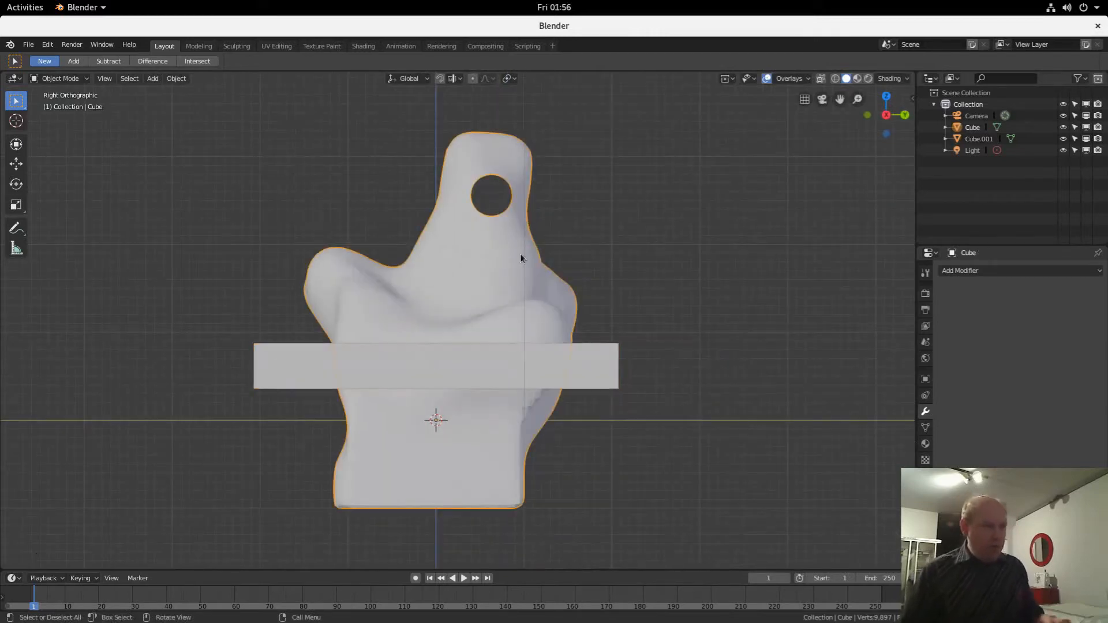
{"action": "left_click", "coordinate": [993, 271]}
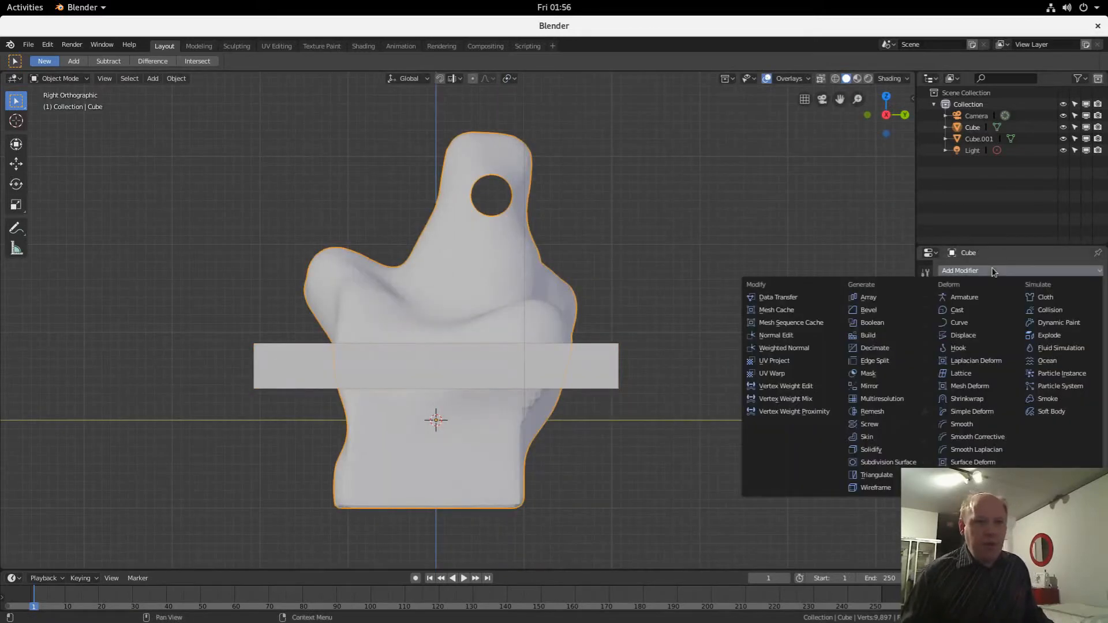
{"action": "left_click", "coordinate": [908, 325]}
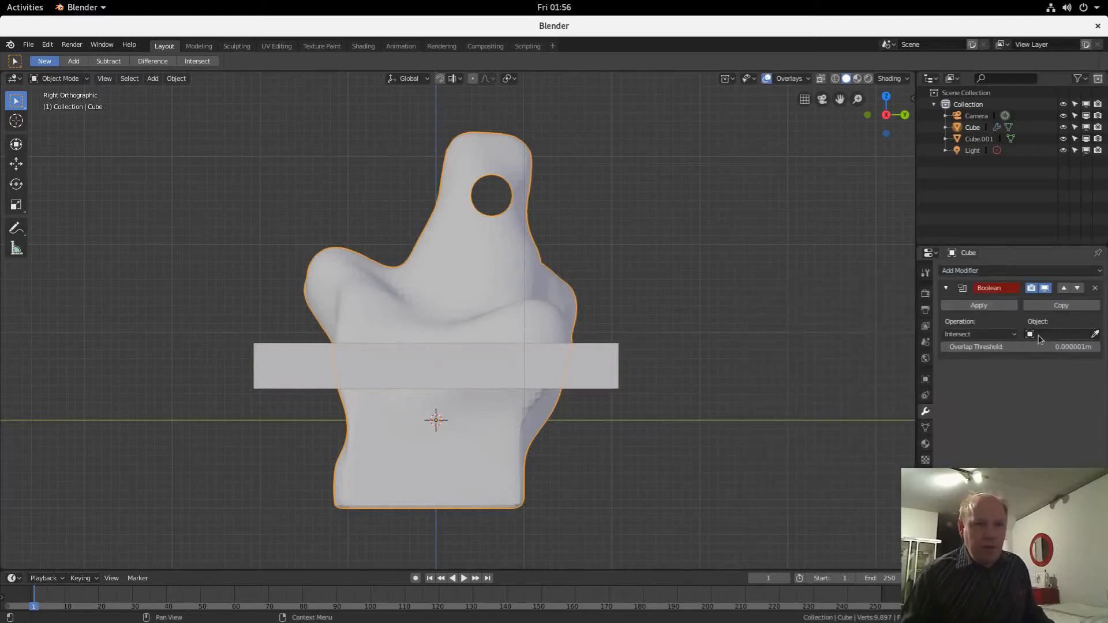
{"action": "left_click", "coordinate": [997, 338]}
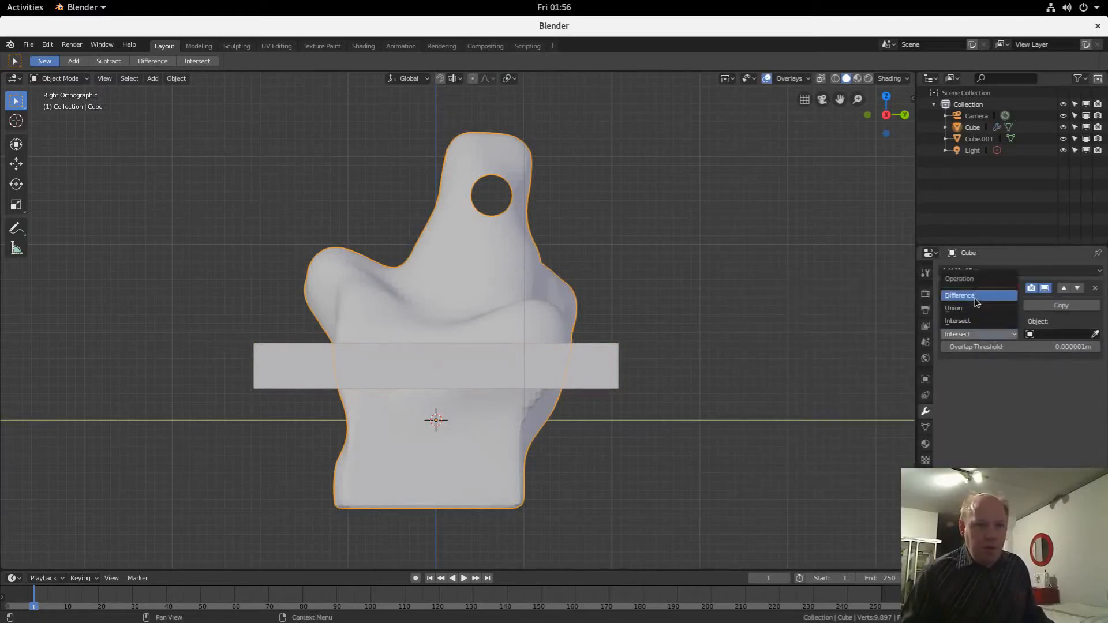
{"action": "left_click", "coordinate": [981, 302]}
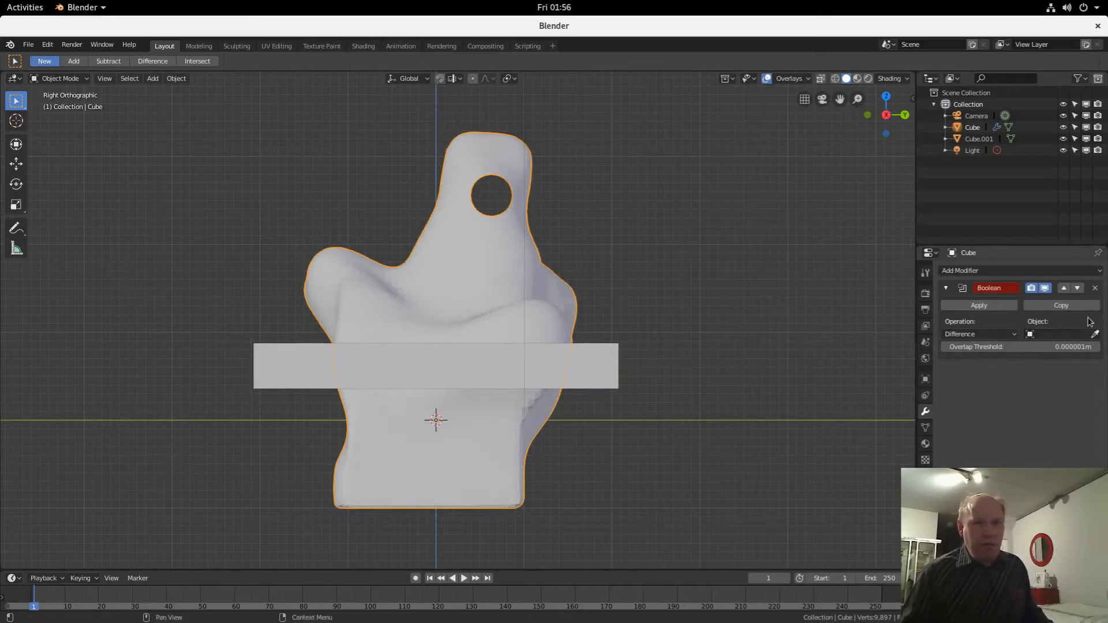
{"action": "left_click", "coordinate": [1095, 335]}
{"action": "left_click", "coordinate": [598, 364]}
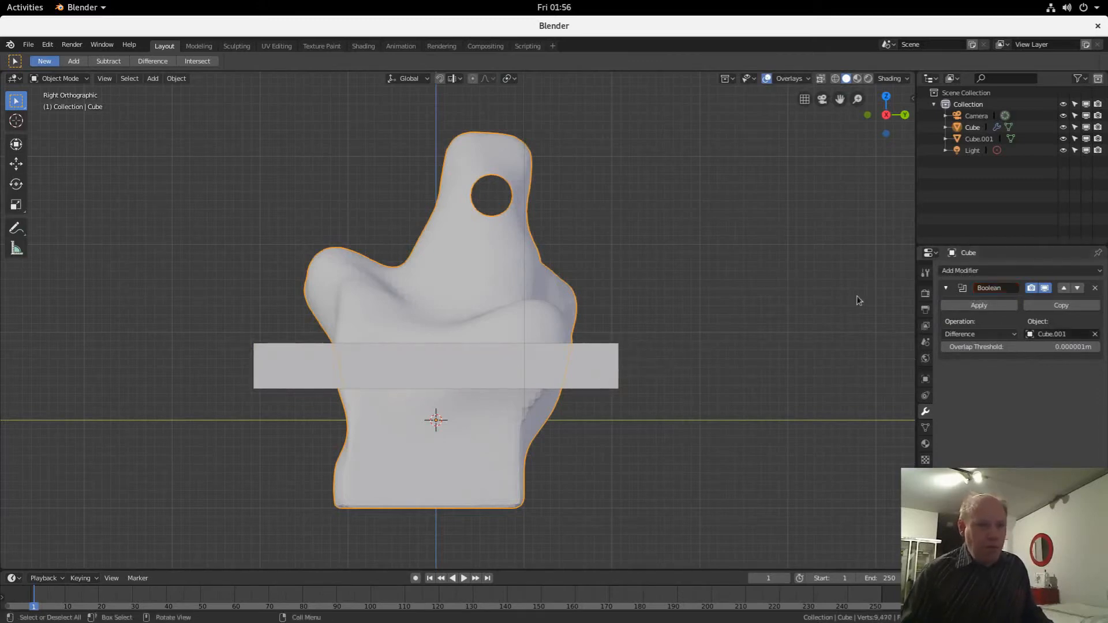
{"action": "left_click", "coordinate": [980, 305]}
Delete the flattened box and examine the slot cut into the side of the sculpt
{"action": "left_click", "coordinate": [604, 372]}
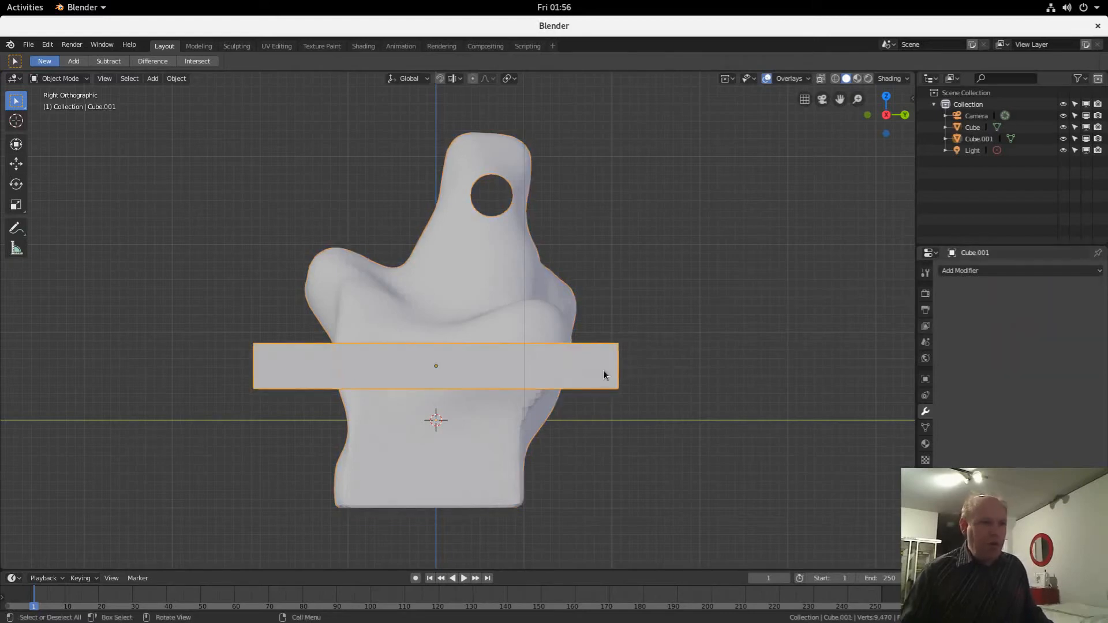
{"action": "key", "text": "Delete"}
{"action": "right_click", "coordinate": [650, 350]}
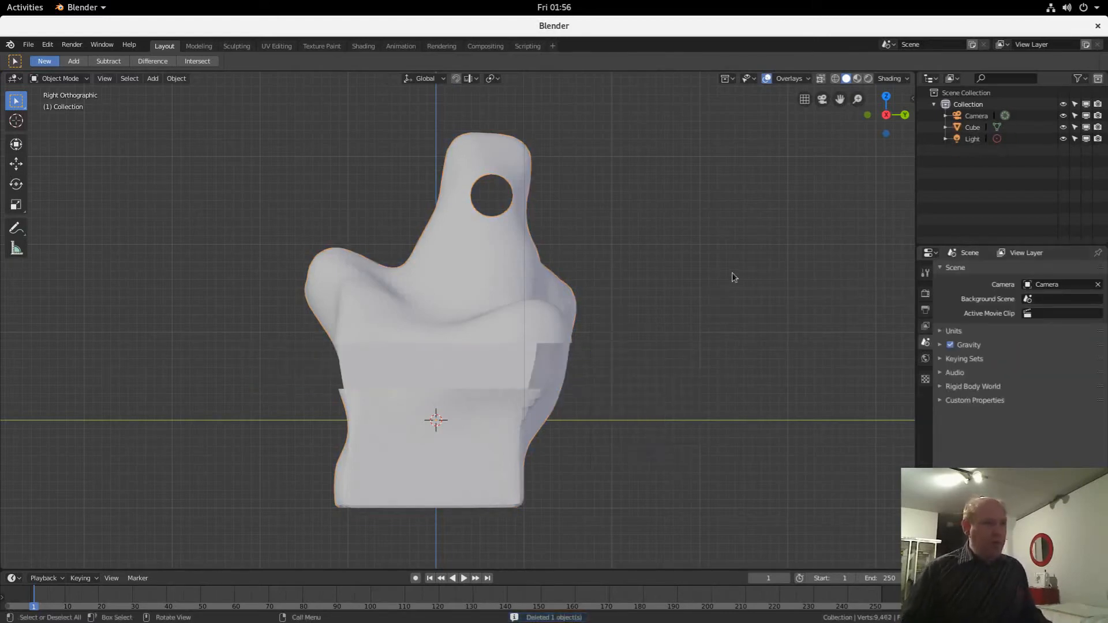
{"action": "middle_click_drag", "start_coordinate": [732, 273], "coordinate": [633, 300]}
{"action": "middle_click_drag", "start_coordinate": [654, 269], "coordinate": [878, 281]}
Add a torus mesh at the 3D cursor inside the sculpt
{"action": "left_click", "coordinate": [151, 79]}
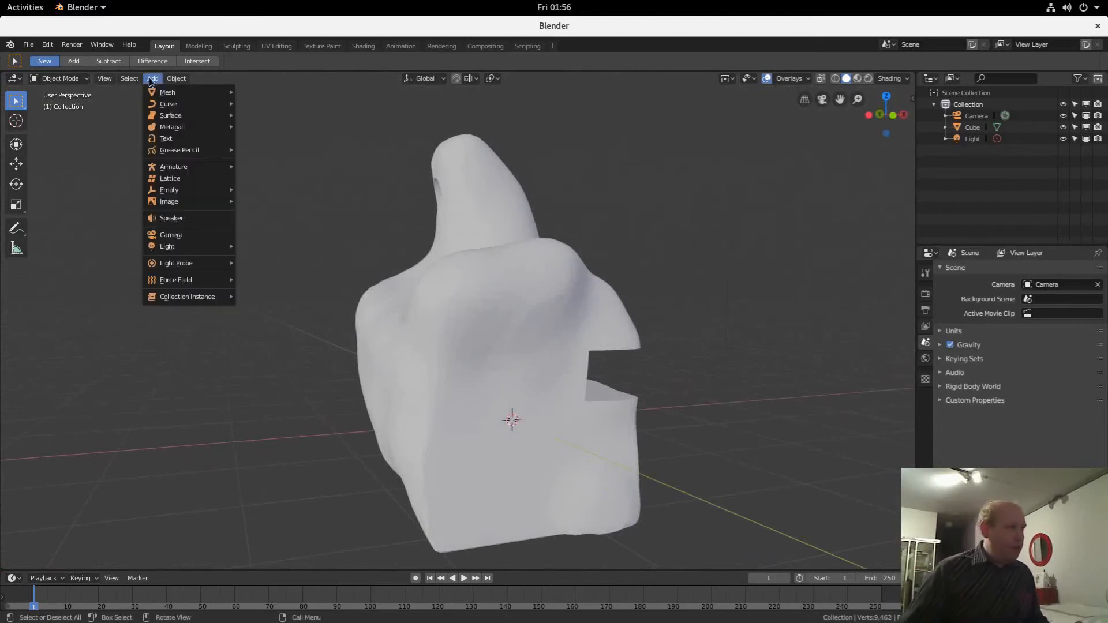
{"action": "mouse_move", "coordinate": [172, 94]}
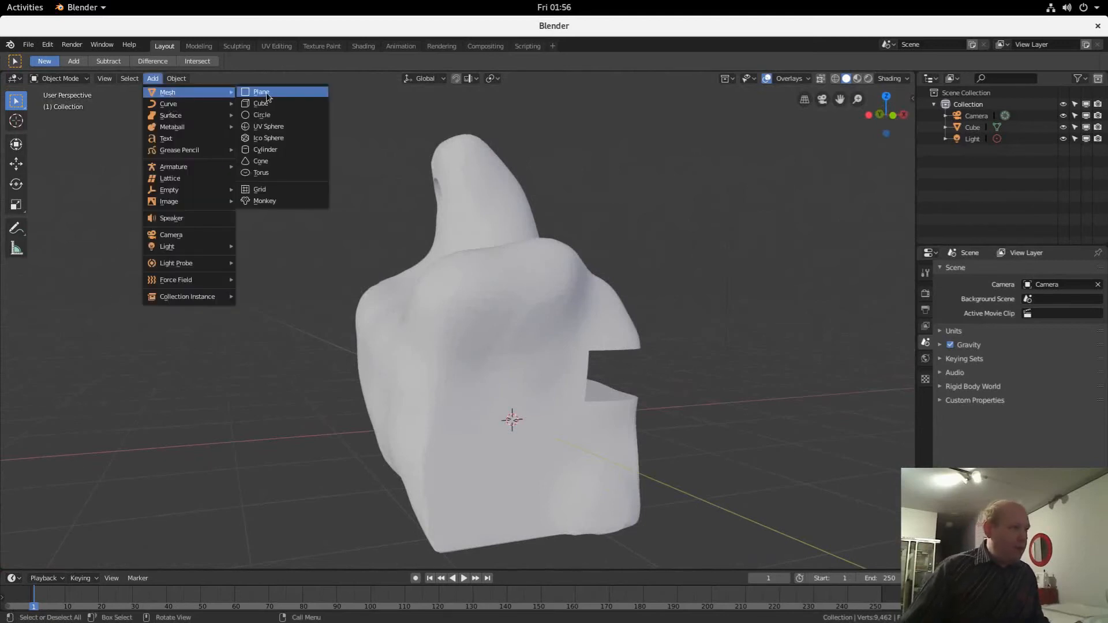
{"action": "left_click", "coordinate": [263, 173]}
Move the torus up and toward the sculpt's -Y side so that it intersects the rounded lobe and the body
{"action": "mouse_move", "coordinate": [749, 447]}
{"action": "middle_mouse_down"}
{"action": "mouse_move", "coordinate": [690, 481]}
{"action": "mouse_move", "coordinate": [670, 483]}
{"action": "mouse_move", "coordinate": [681, 469]}
{"action": "mouse_move", "coordinate": [657, 484]}
{"action": "mouse_move", "coordinate": [662, 469]}
{"action": "mouse_move", "coordinate": [603, 525]}
{"action": "middle_mouse_up"}
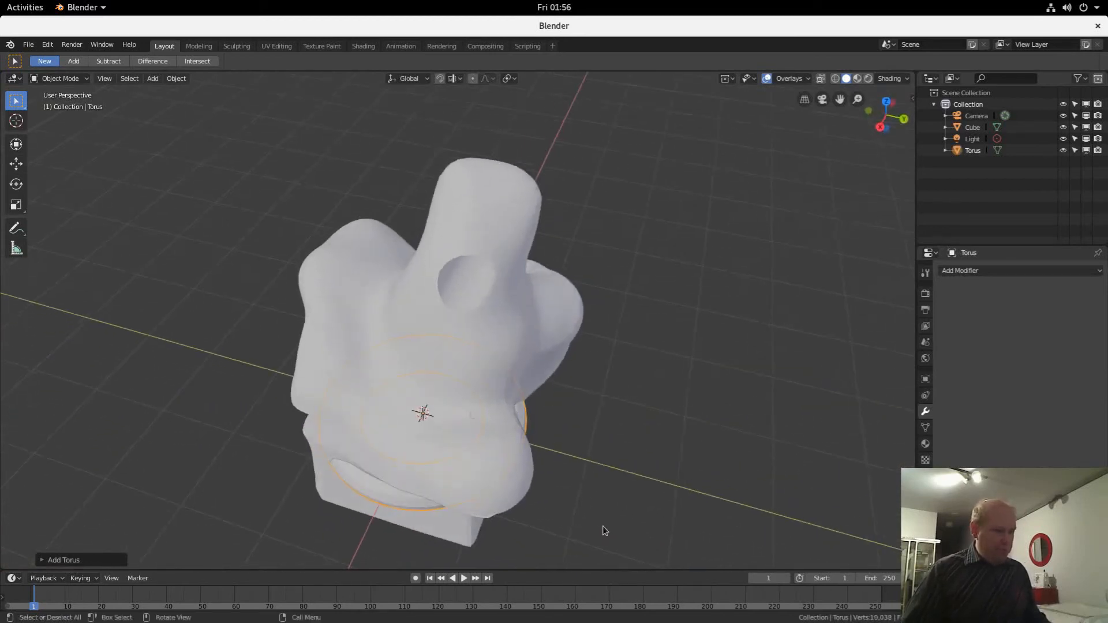
{"action": "key", "text": "g"}
{"action": "left_click", "coordinate": [536, 534]}
{"action": "middle_click_drag", "start_coordinate": [536, 533], "coordinate": [587, 471]}
{"action": "key", "text": "g"}
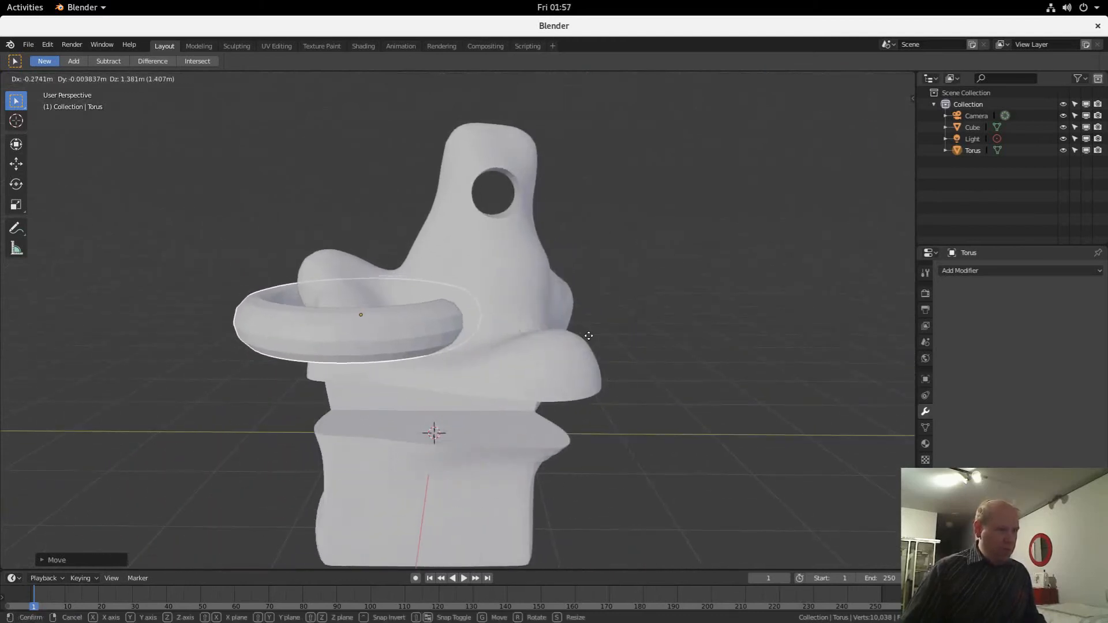
{"action": "left_click", "coordinate": [589, 336]}
{"action": "mouse_move", "coordinate": [481, 312]}
{"action": "middle_mouse_down"}
{"action": "mouse_move", "coordinate": [535, 357]}
{"action": "mouse_move", "coordinate": [618, 376]}
{"action": "mouse_move", "coordinate": [761, 358]}
{"action": "mouse_move", "coordinate": [618, 344]}
{"action": "middle_mouse_up"}
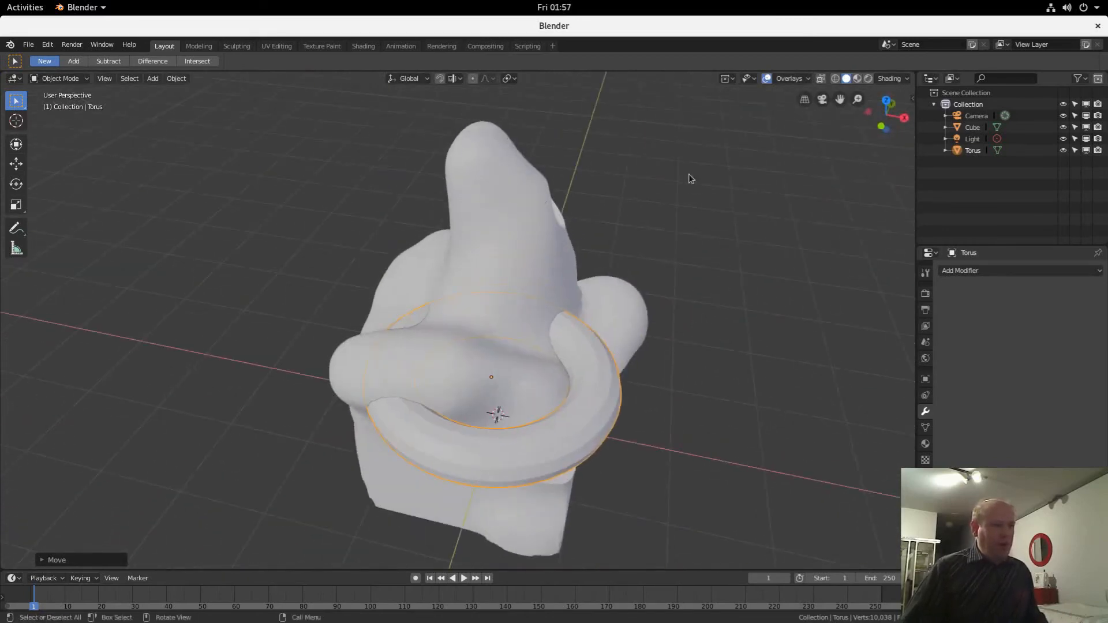
Give the sculpt a Boolean modifier set to Difference with the torus as its object, and apply it
{"action": "left_click", "coordinate": [998, 271]}
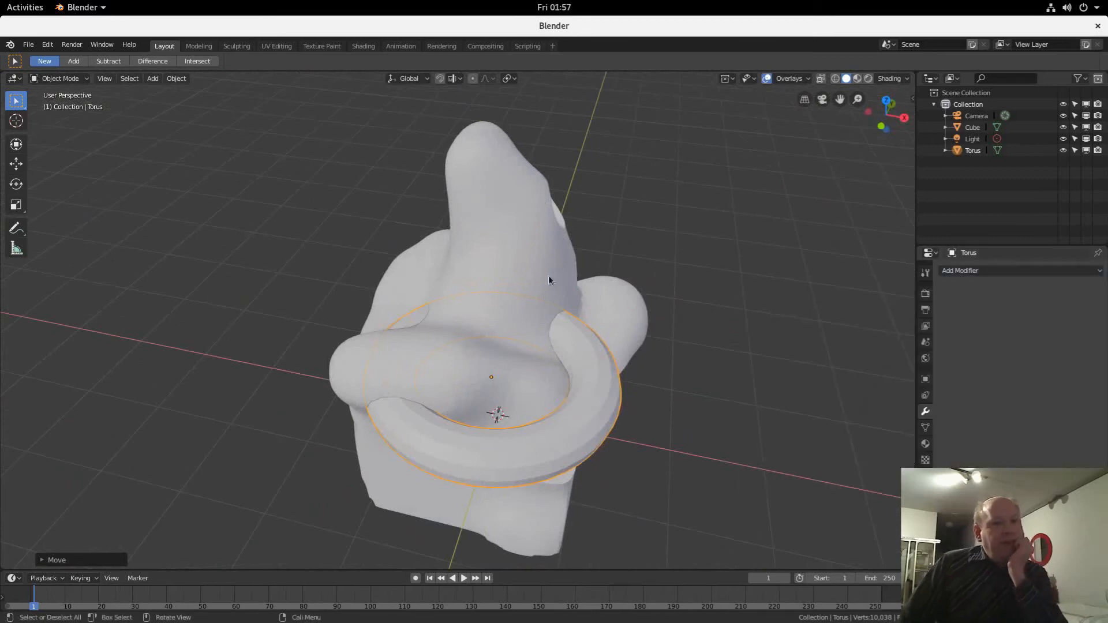
{"action": "left_click", "coordinate": [547, 271]}
{"action": "left_click", "coordinate": [963, 271]}
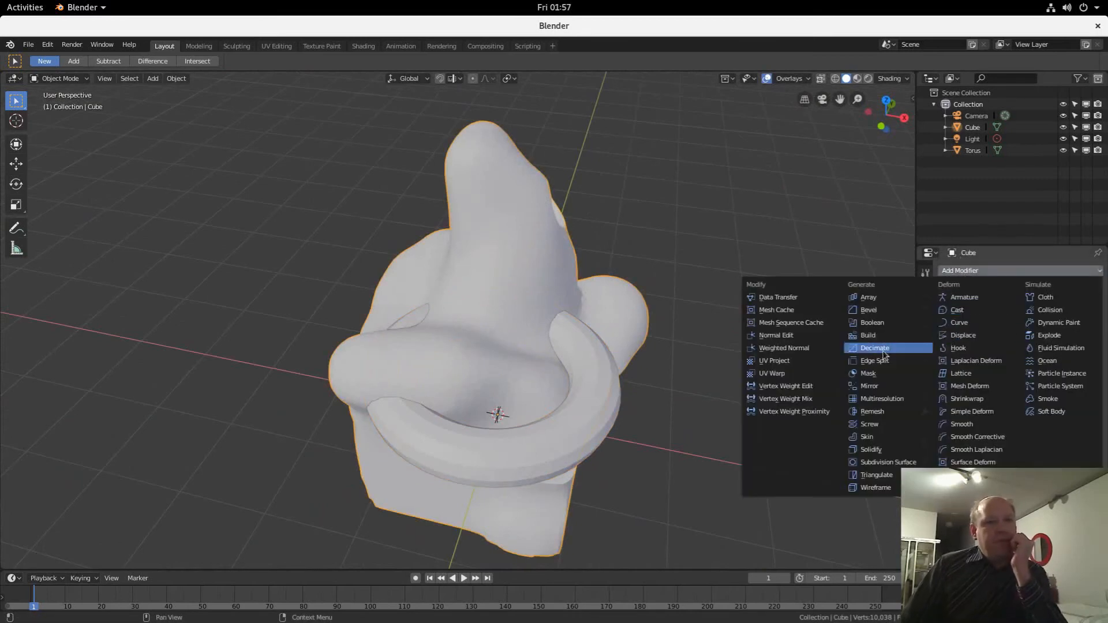
{"action": "left_click", "coordinate": [890, 328]}
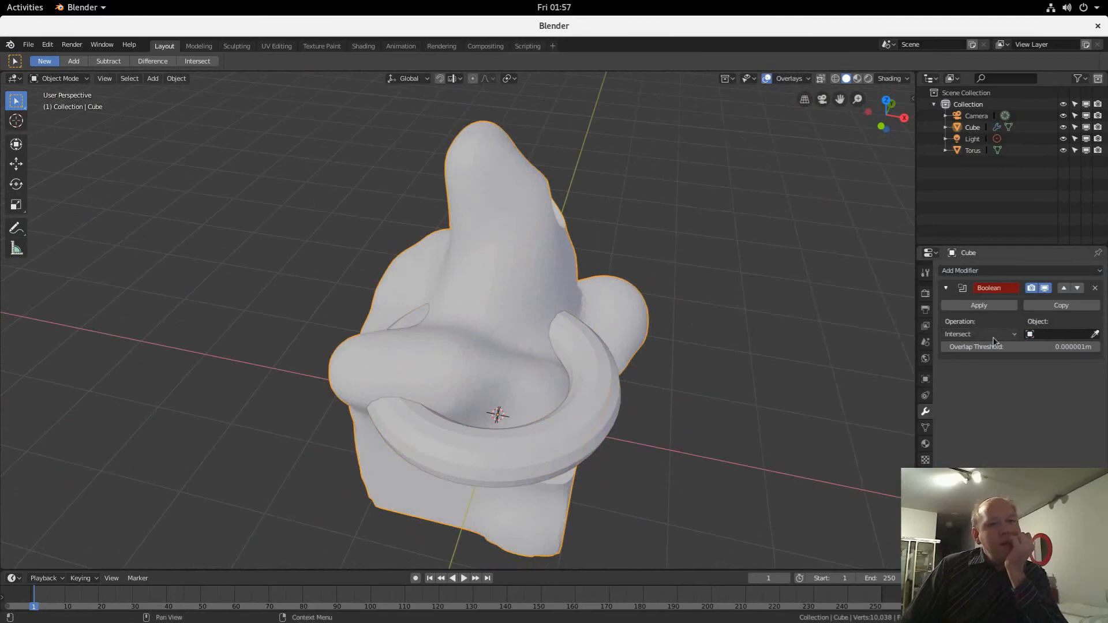
{"action": "left_click", "coordinate": [996, 335]}
{"action": "left_click", "coordinate": [991, 304]}
{"action": "left_click", "coordinate": [1095, 334]}
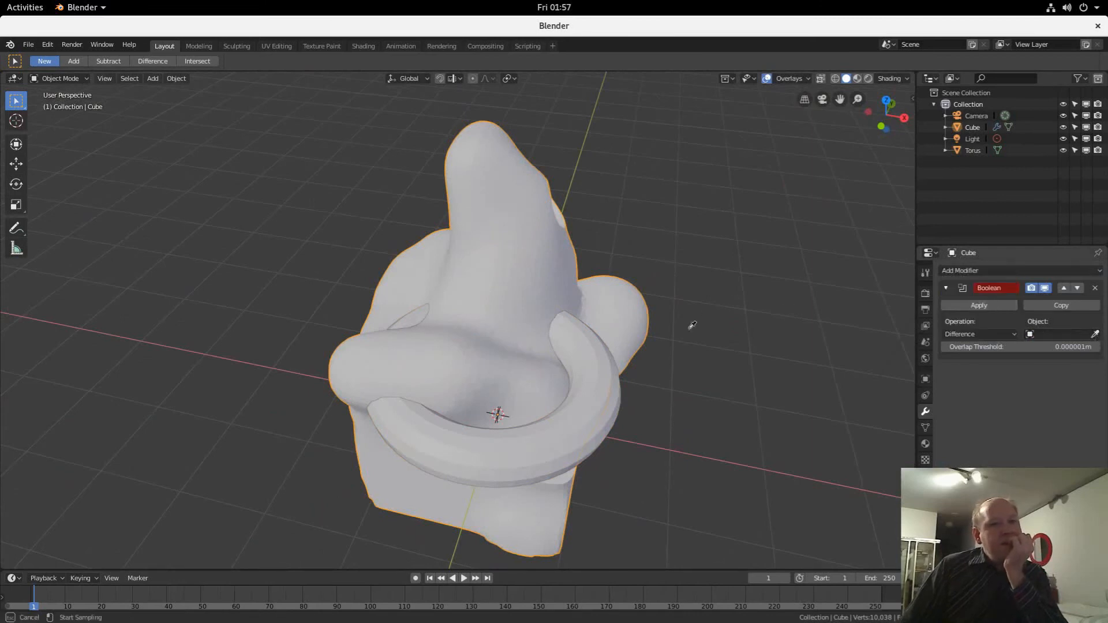
{"action": "left_click", "coordinate": [584, 414]}
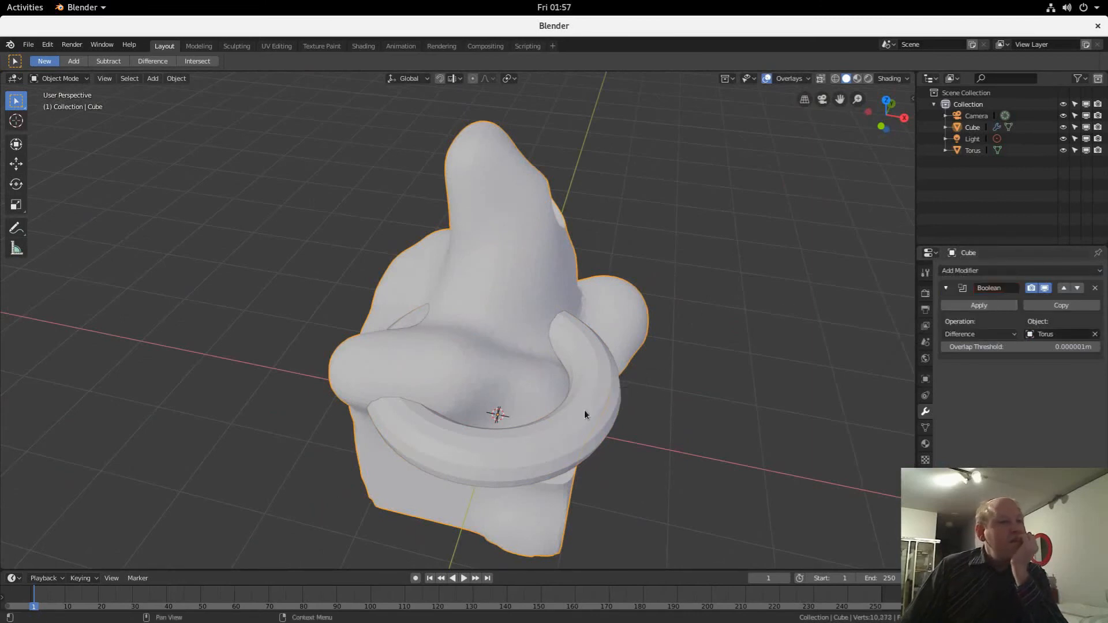
{"action": "left_click", "coordinate": [1004, 306]}
Delete the torus and examine the curved groove it cut into the sculpt
{"action": "left_click", "coordinate": [573, 364]}
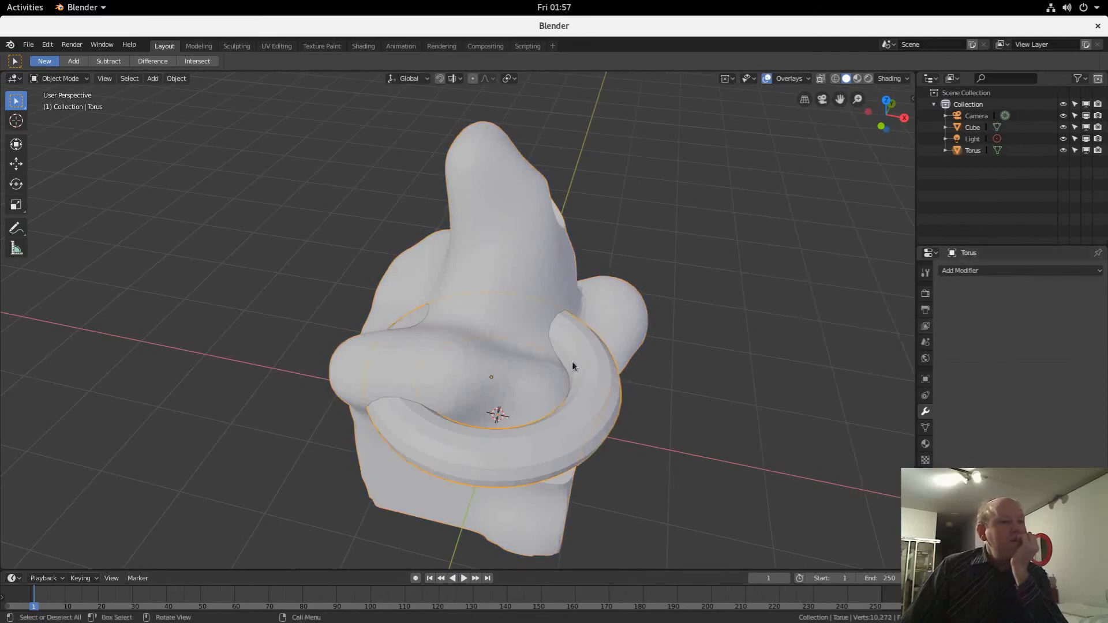
{"action": "key", "text": "Delete"}
{"action": "mouse_move", "coordinate": [573, 362]}
{"action": "middle_mouse_down"}
{"action": "mouse_move", "coordinate": [653, 331]}
{"action": "mouse_move", "coordinate": [612, 310]}
{"action": "mouse_move", "coordinate": [622, 283]}
{"action": "mouse_move", "coordinate": [878, 311]}
{"action": "mouse_move", "coordinate": [3, 315]}
{"action": "middle_mouse_up"}
{"action": "mouse_move", "coordinate": [271, 322]}
{"action": "middle_mouse_down"}
{"action": "mouse_move", "coordinate": [428, 318]}
{"action": "mouse_move", "coordinate": [494, 292]}
{"action": "mouse_move", "coordinate": [389, 282]}
{"action": "mouse_move", "coordinate": [395, 346]}
{"action": "middle_mouse_up"}
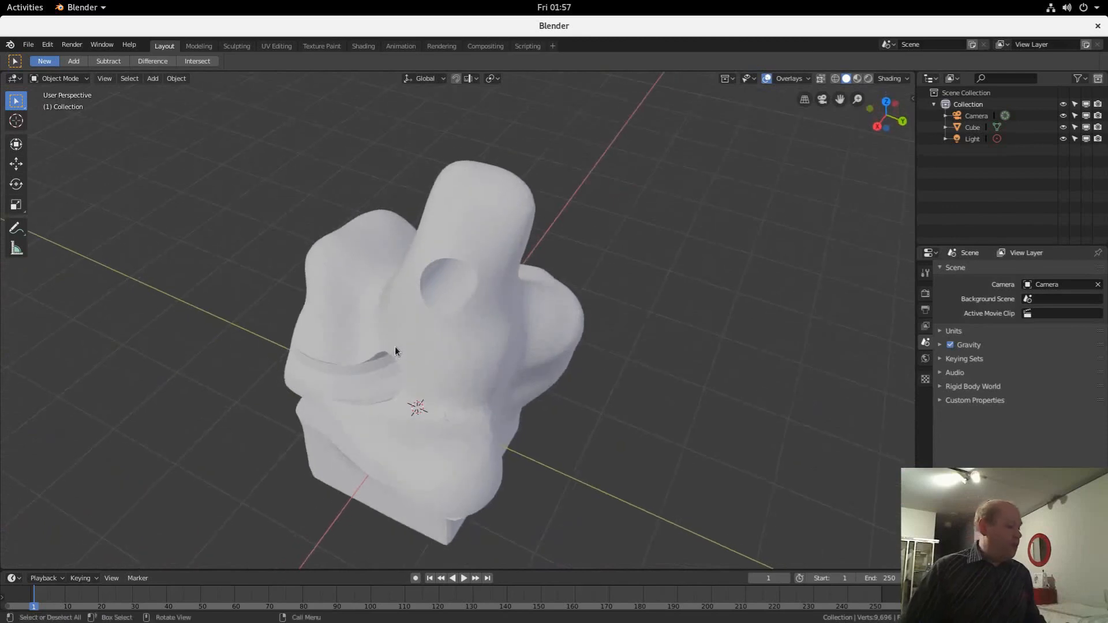